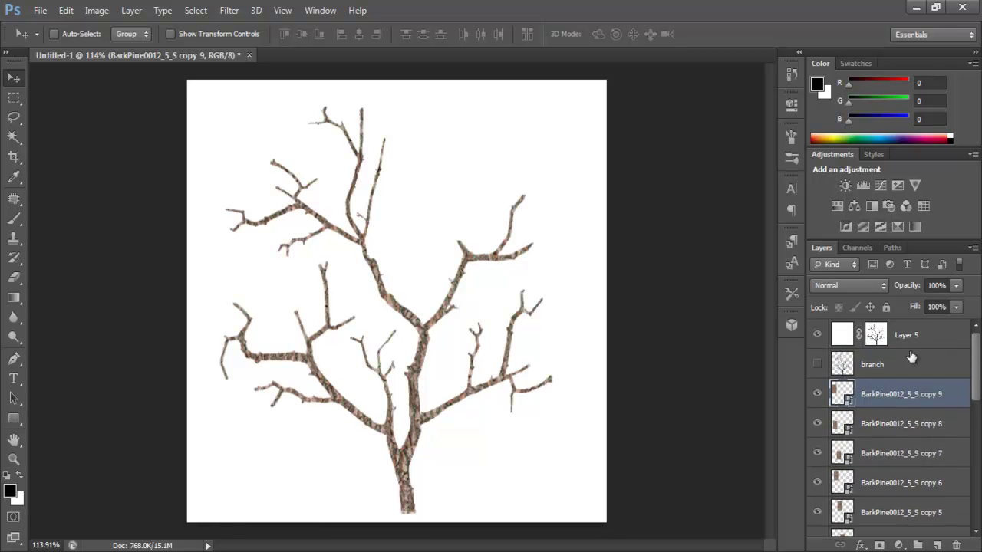
Add a Bevel & Emboss effect to the tree-masked Layer 5 with size 0 px, highlight opacity 79% and shadow opacity 86%
{"action": "left_click", "coordinate": [876, 334]}
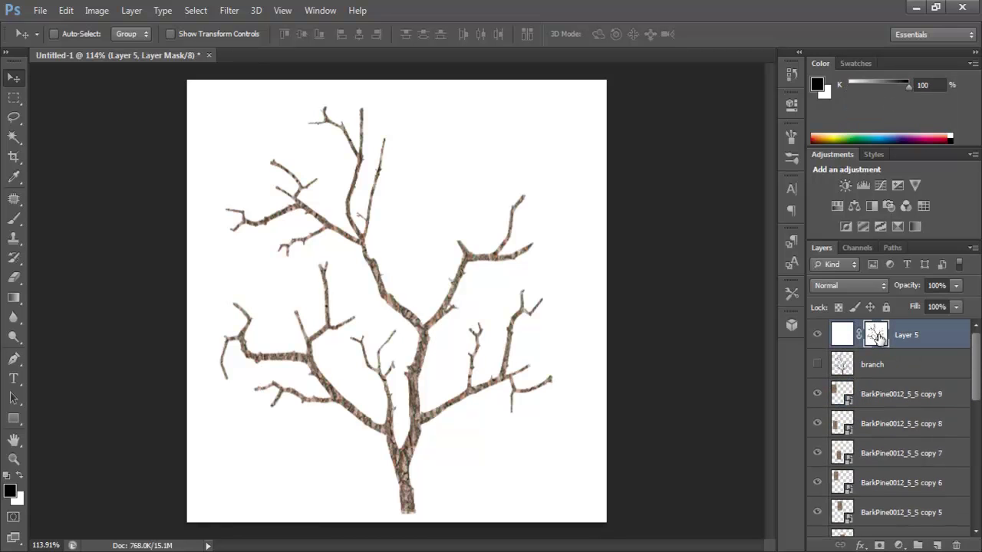
{"action": "left_click", "coordinate": [817, 334], "text": "alt"}
{"action": "left_click", "coordinate": [818, 334], "text": "alt"}
{"action": "left_click", "coordinate": [860, 545]}
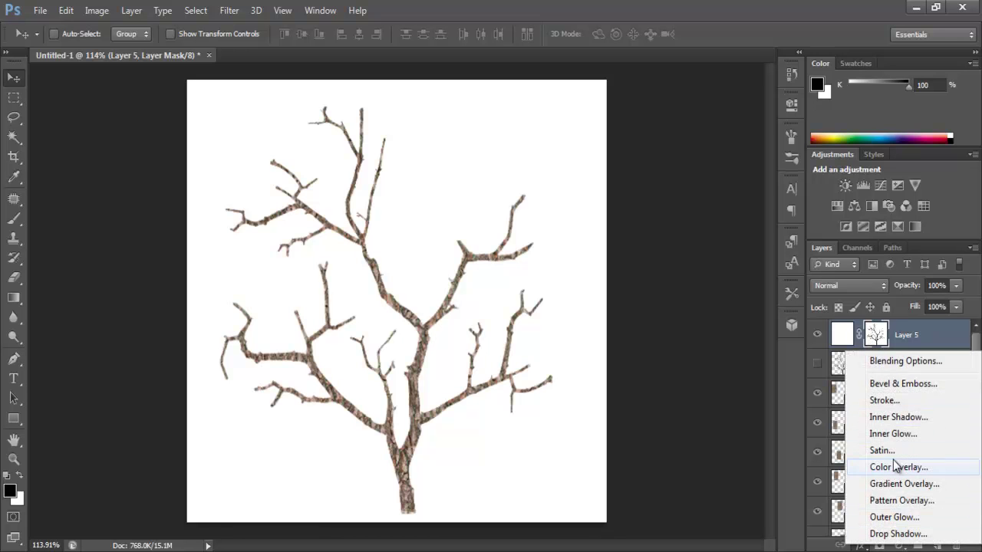
{"action": "left_click", "coordinate": [908, 385]}
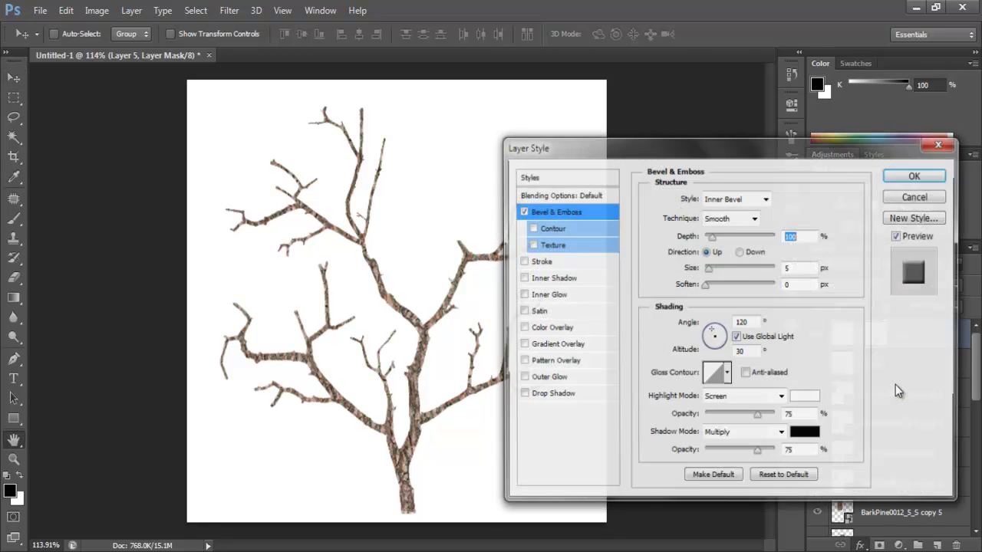
{"action": "scroll", "coordinate": [397, 291], "scroll_direction": "up", "scroll_amount": 3}
{"action": "scroll", "coordinate": [410, 287], "scroll_direction": "down", "scroll_amount": 1}
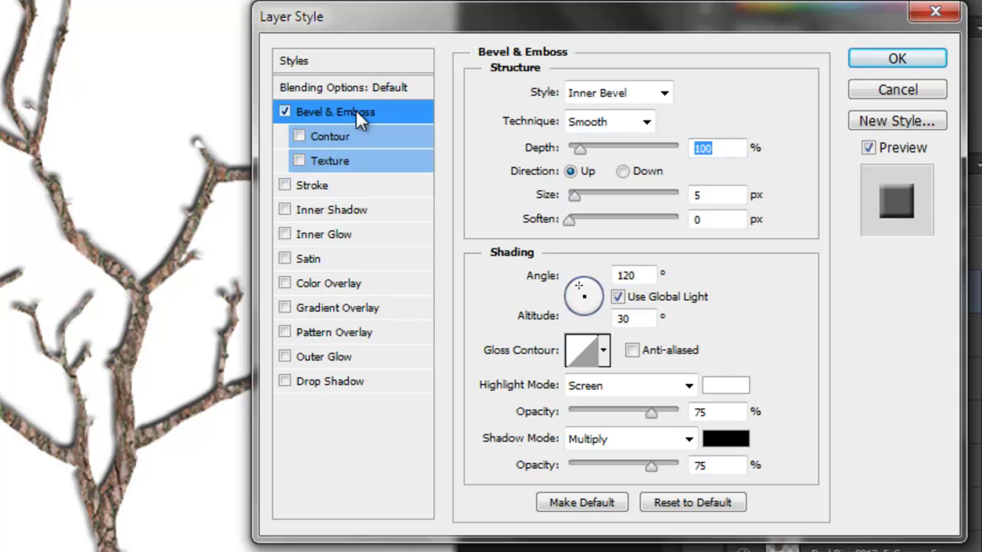
{"action": "left_click_drag", "start_coordinate": [651, 465], "coordinate": [634, 466]}
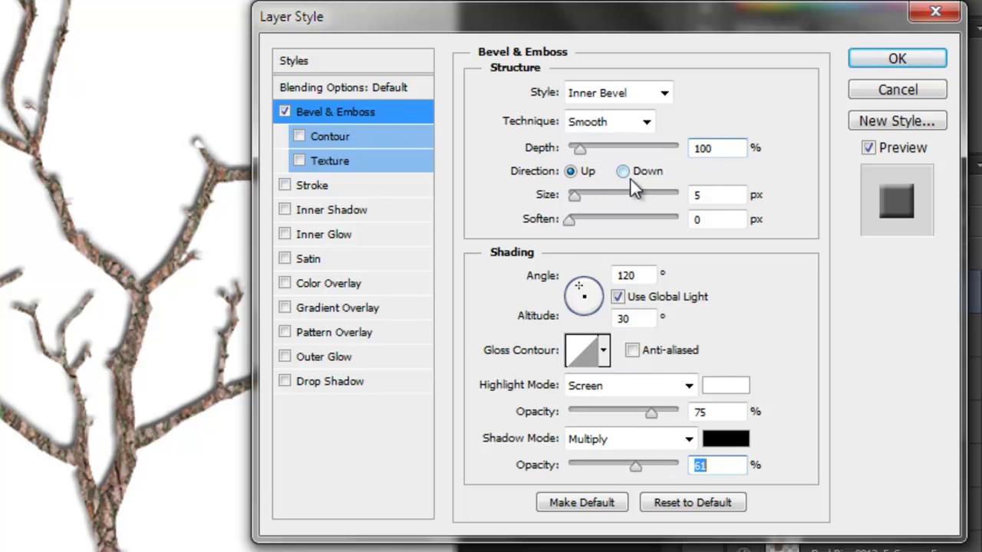
{"action": "left_click_drag", "start_coordinate": [570, 196], "coordinate": [566, 192]}
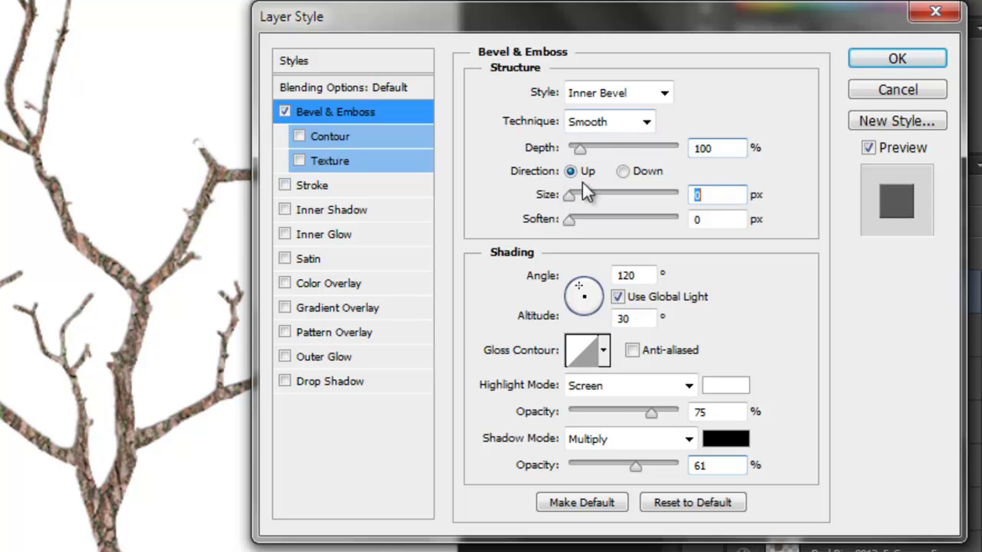
{"action": "left_click", "coordinate": [649, 412]}
{"action": "mouse_move", "coordinate": [649, 412]}
{"action": "left_mouse_down"}
{"action": "mouse_move", "coordinate": [668, 414]}
{"action": "mouse_move", "coordinate": [656, 413]}
{"action": "left_mouse_up"}
{"action": "left_click_drag", "start_coordinate": [636, 466], "coordinate": [663, 468]}
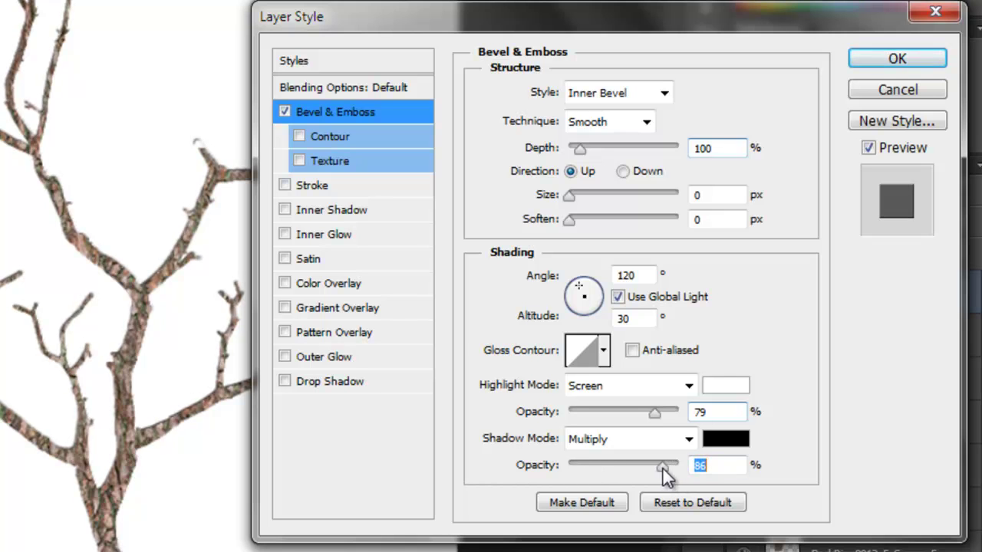
Add a Drop Shadow at 49% opacity to Layer 5 and apply the layer style
{"action": "left_click", "coordinate": [286, 382]}
{"action": "left_click", "coordinate": [285, 381]}
{"action": "left_click", "coordinate": [286, 382]}
{"action": "left_click", "coordinate": [329, 383]}
{"action": "left_click_drag", "start_coordinate": [640, 122], "coordinate": [614, 121]}
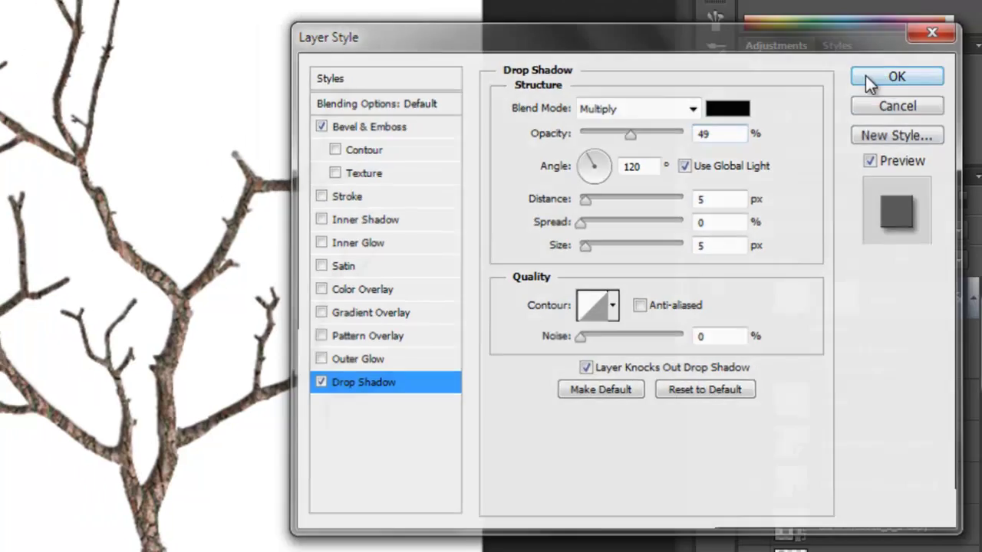
{"action": "left_click", "coordinate": [874, 64]}
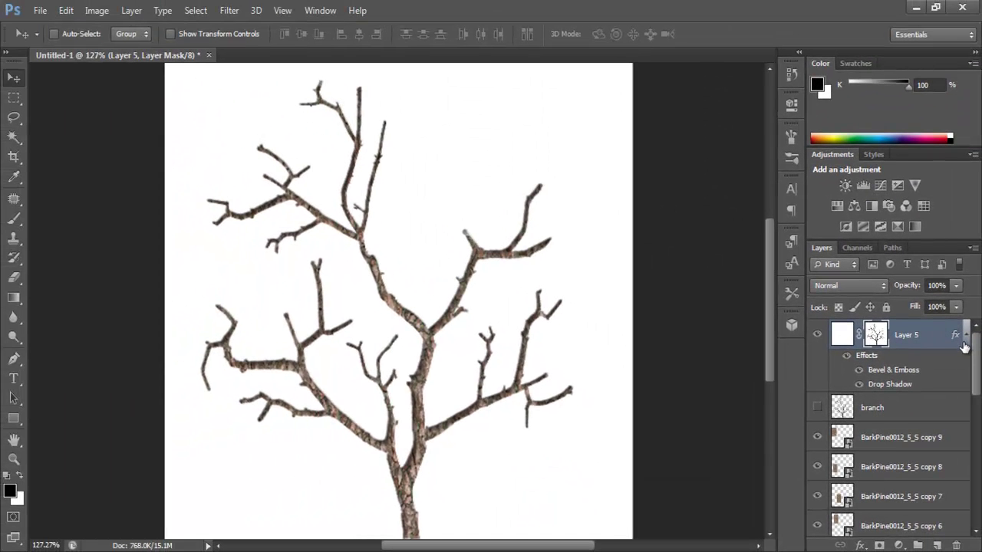
Compare the tree with and without Layer 5's effects, leaving them on, and collapse the effects list
{"action": "left_click", "coordinate": [847, 357]}
{"action": "left_click", "coordinate": [847, 356]}
{"action": "left_click", "coordinate": [846, 356]}
{"action": "left_click", "coordinate": [846, 356]}
{"action": "left_click", "coordinate": [846, 355]}
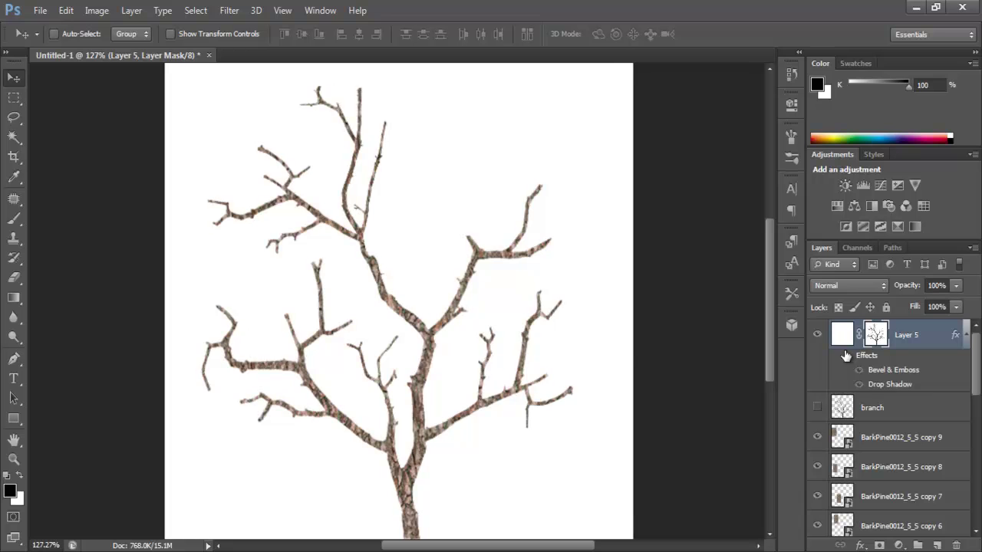
{"action": "left_click", "coordinate": [846, 355]}
{"action": "left_click", "coordinate": [965, 335]}
Make the hidden leaf layers Layer 1, Layer 4, Layer 3 and Layer 2 visible
{"action": "left_click_drag", "start_coordinate": [978, 374], "coordinate": [944, 435]}
{"action": "scroll", "coordinate": [944, 435], "scroll_direction": "down", "scroll_amount": 5}
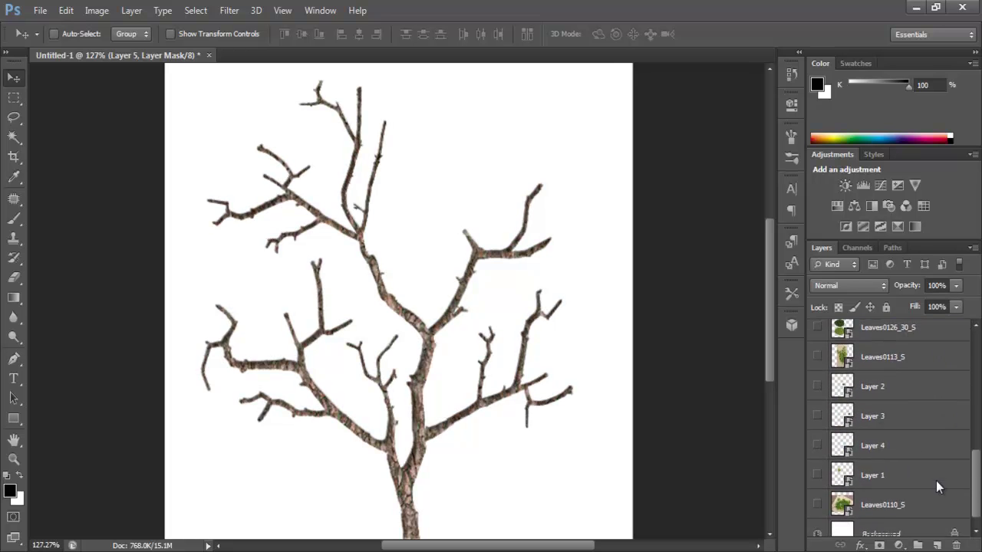
{"action": "left_click", "coordinate": [817, 464]}
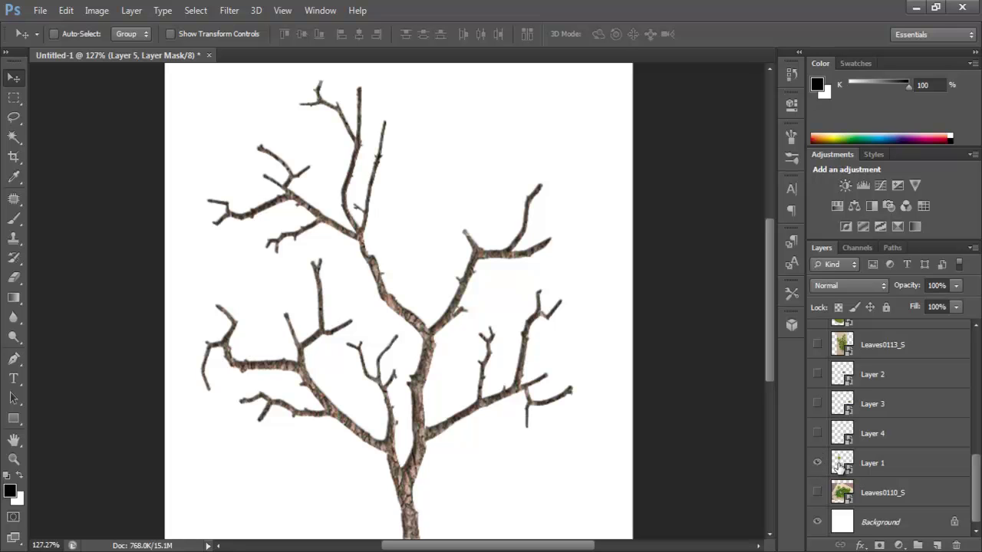
{"action": "left_click", "coordinate": [818, 433]}
{"action": "left_click", "coordinate": [817, 403]}
Move the four leaf layers, Layer 1 to Layer 4, together to the top of the layer stack above Layer 5
{"action": "left_click", "coordinate": [880, 463]}
{"action": "left_click", "coordinate": [884, 379], "text": "shift"}
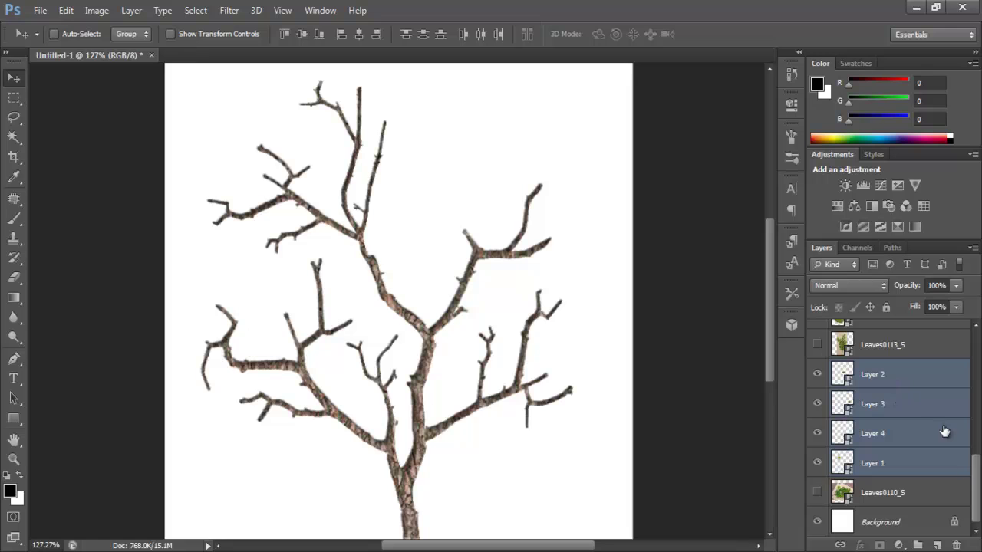
{"action": "scroll", "coordinate": [971, 485], "scroll_direction": "up", "scroll_amount": 4}
{"action": "left_click_drag", "start_coordinate": [911, 505], "coordinate": [937, 328]}
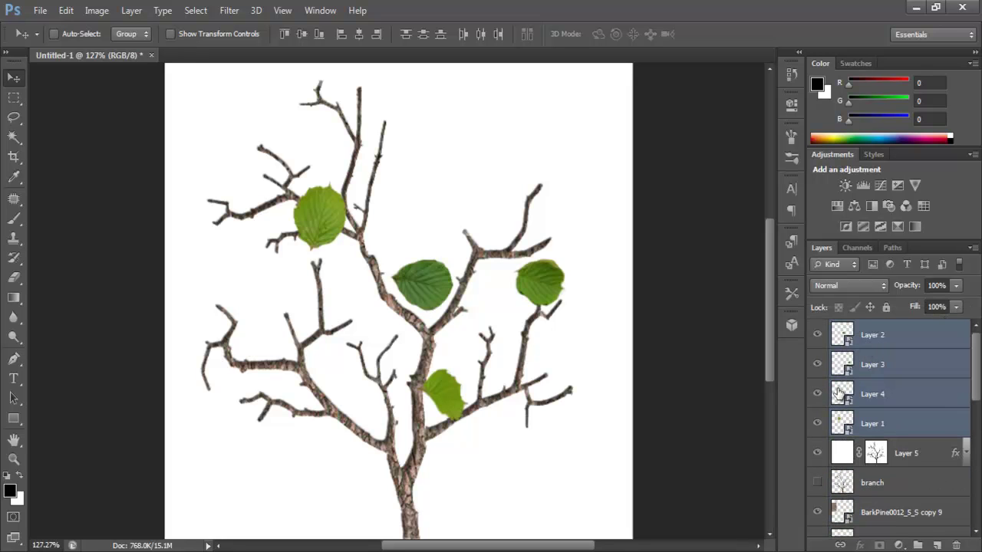
Place the Layer 1 leaf on the left side of the tree's upper-right branch tip, rotated and slightly scaled down
{"action": "left_click", "coordinate": [864, 421]}
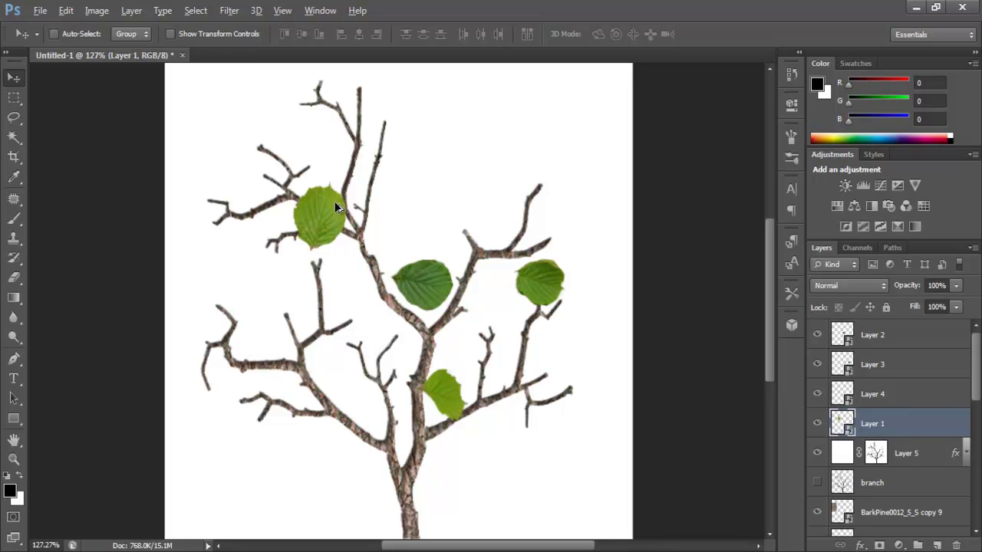
{"action": "left_click_drag", "start_coordinate": [323, 218], "coordinate": [519, 181]}
{"action": "key", "text": "ctrl+t"}
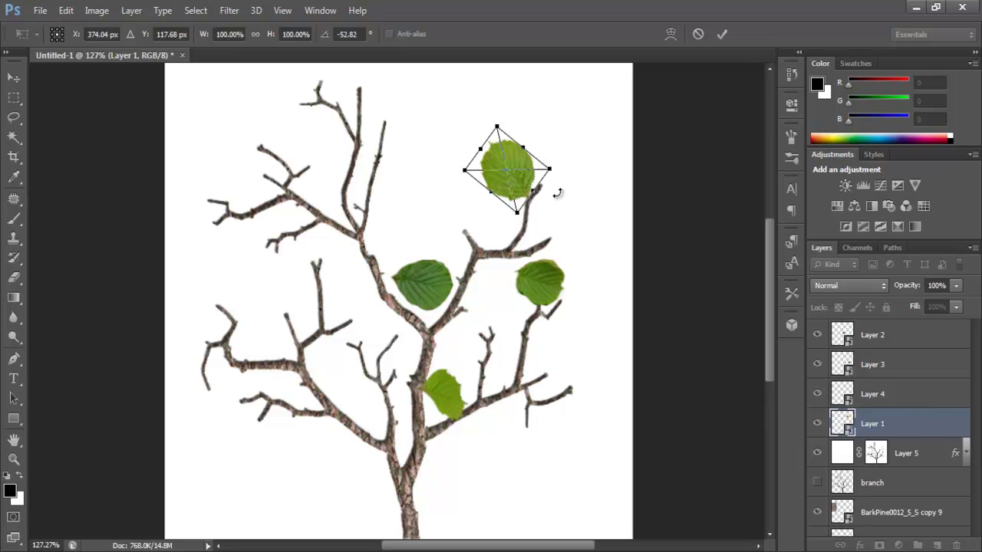
{"action": "left_click_drag", "start_coordinate": [497, 125], "coordinate": [499, 139]}
{"action": "key", "text": "Return"}
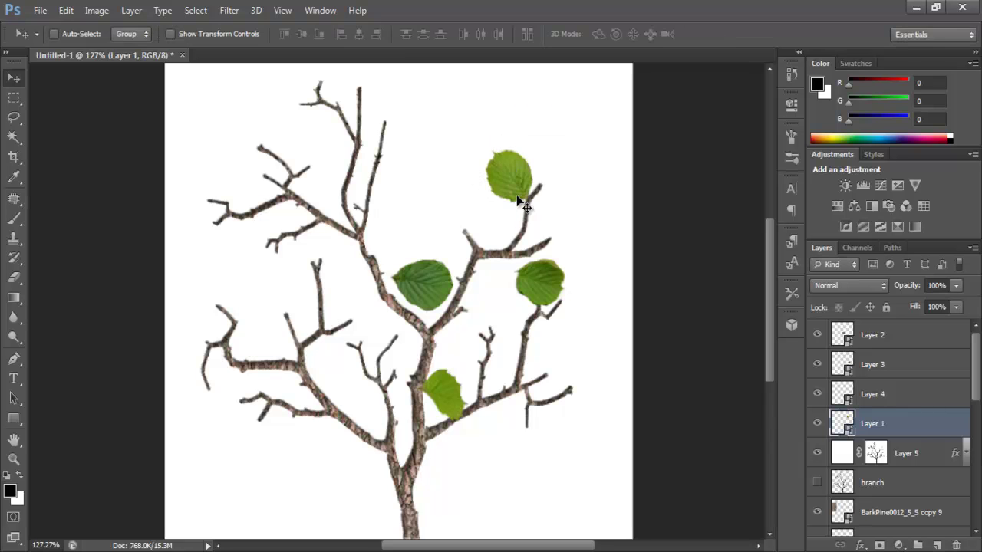
Place the Layer 4 leaf on the right side of the upper-right branch tip and scale it down slightly
{"action": "left_click", "coordinate": [864, 401]}
{"action": "left_click_drag", "start_coordinate": [537, 289], "coordinate": [648, 107]}
{"action": "key", "text": "ctrl+t"}
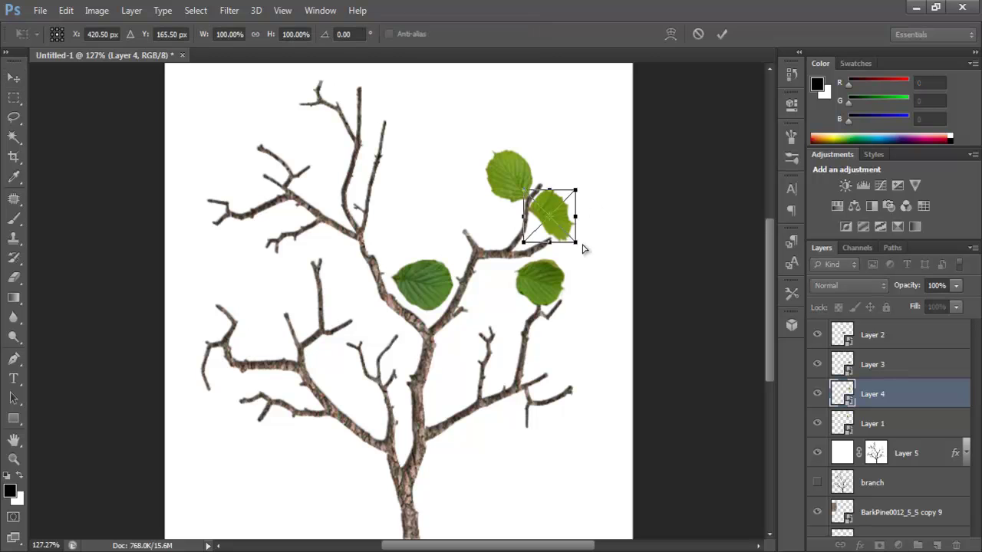
{"action": "left_click_drag", "start_coordinate": [575, 242], "coordinate": [554, 193]}
{"action": "key", "text": "Return"}
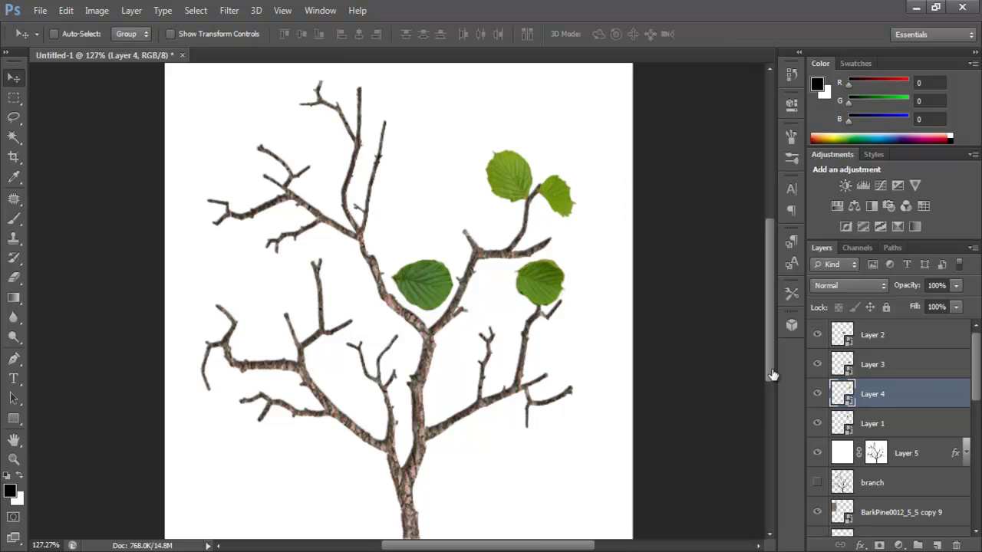
Place the Layer 3 leaf above the upper-right branch tip, rotated about -76°, overlapping the Layer 4 leaf
{"action": "left_click", "coordinate": [872, 374]}
{"action": "left_click_drag", "start_coordinate": [545, 267], "coordinate": [578, 173]}
{"action": "key", "text": "ctrl+t"}
{"action": "left_click_drag", "start_coordinate": [568, 215], "coordinate": [565, 181]}
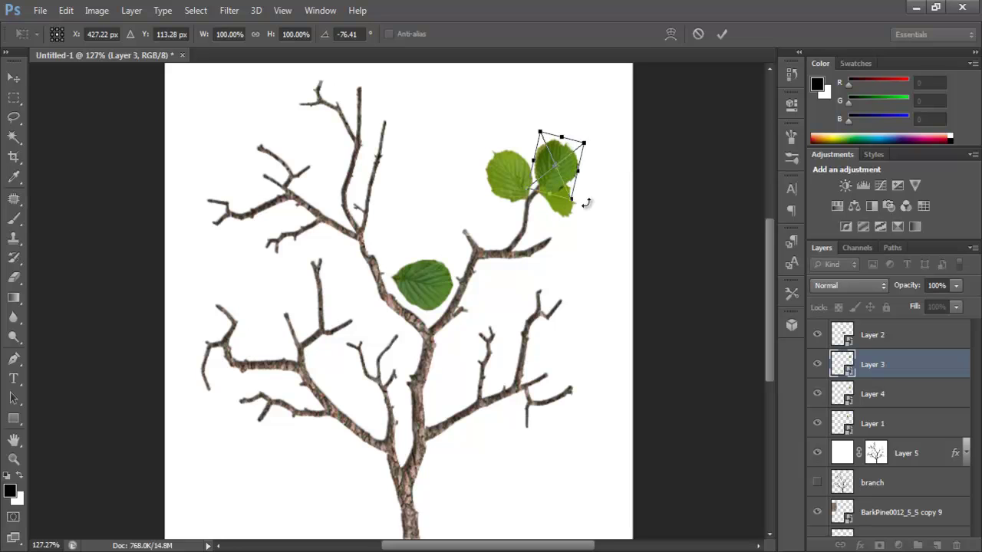
{"action": "key", "text": "Return"}
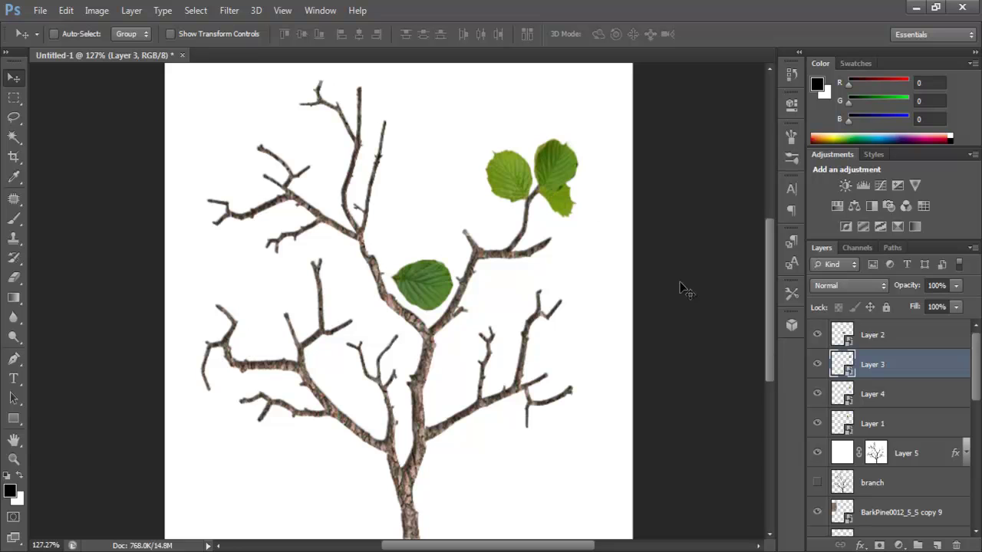
Add a Drop Shadow to the Layer 3 leaf with 66% opacity and 6% spread, slightly enlarging the shadow size
{"action": "left_click", "coordinate": [862, 545]}
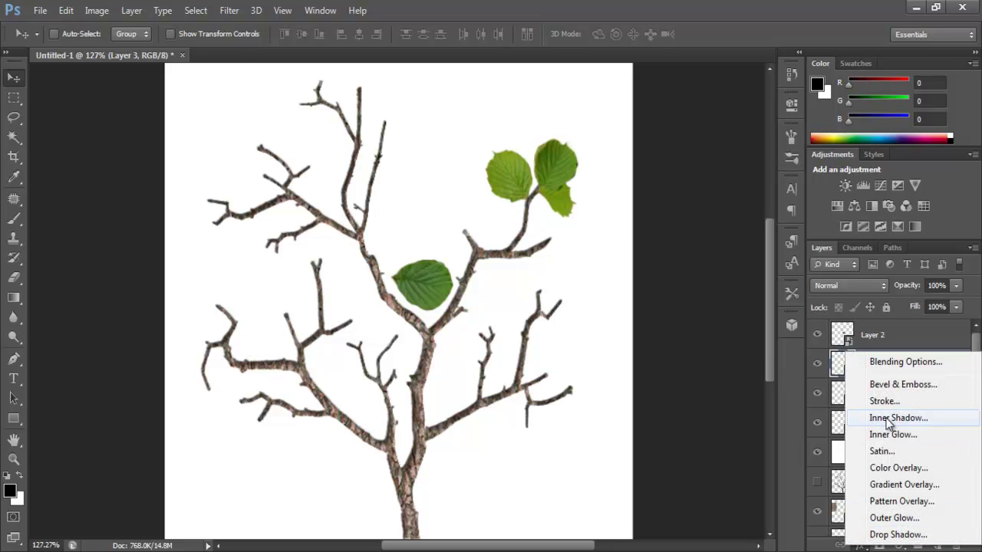
{"action": "left_click", "coordinate": [898, 534]}
{"action": "left_click_drag", "start_coordinate": [750, 156], "coordinate": [685, 264]}
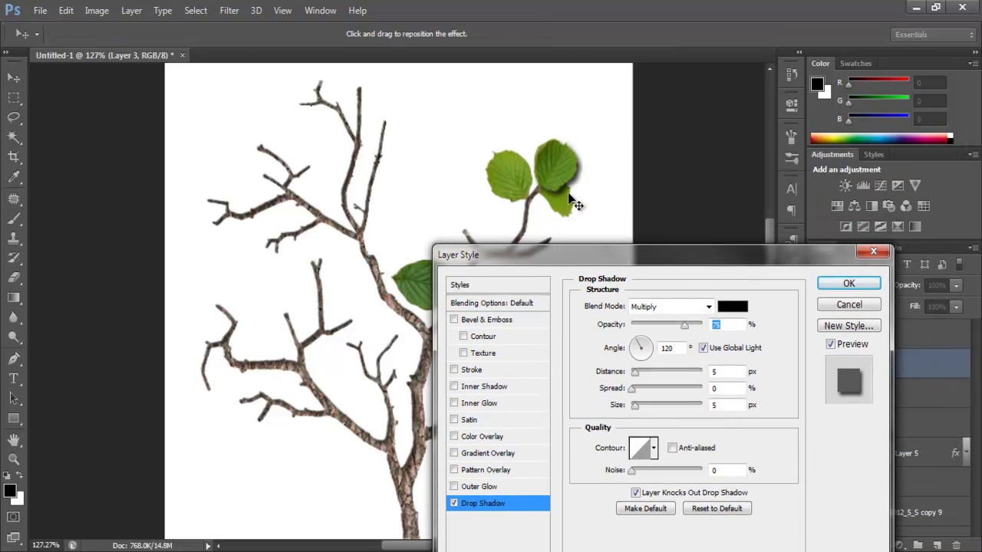
{"action": "left_click_drag", "start_coordinate": [683, 325], "coordinate": [678, 327]}
{"action": "mouse_move", "coordinate": [633, 390]}
{"action": "left_mouse_down"}
{"action": "mouse_move", "coordinate": [667, 389]}
{"action": "mouse_move", "coordinate": [636, 389]}
{"action": "mouse_move", "coordinate": [637, 403]}
{"action": "left_mouse_up"}
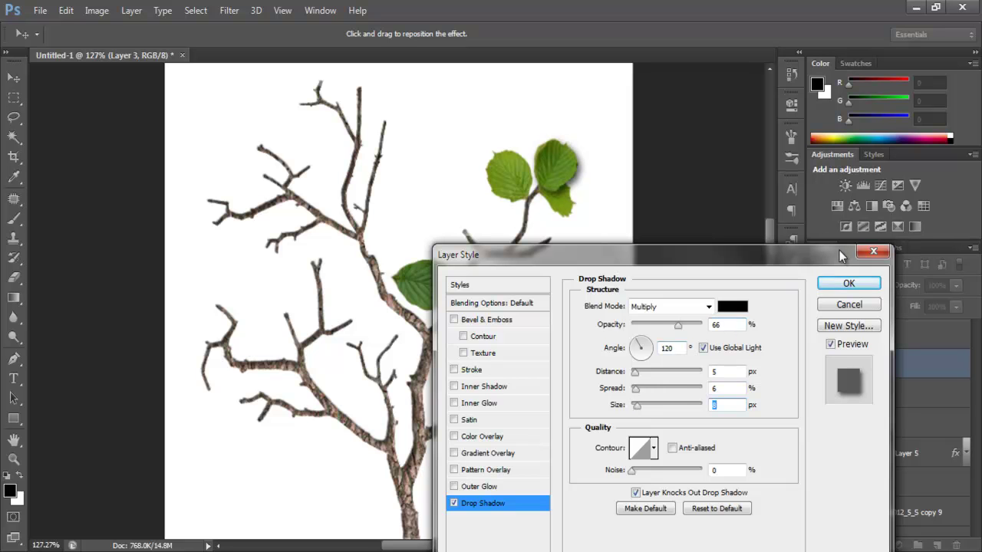
{"action": "left_click", "coordinate": [850, 283]}
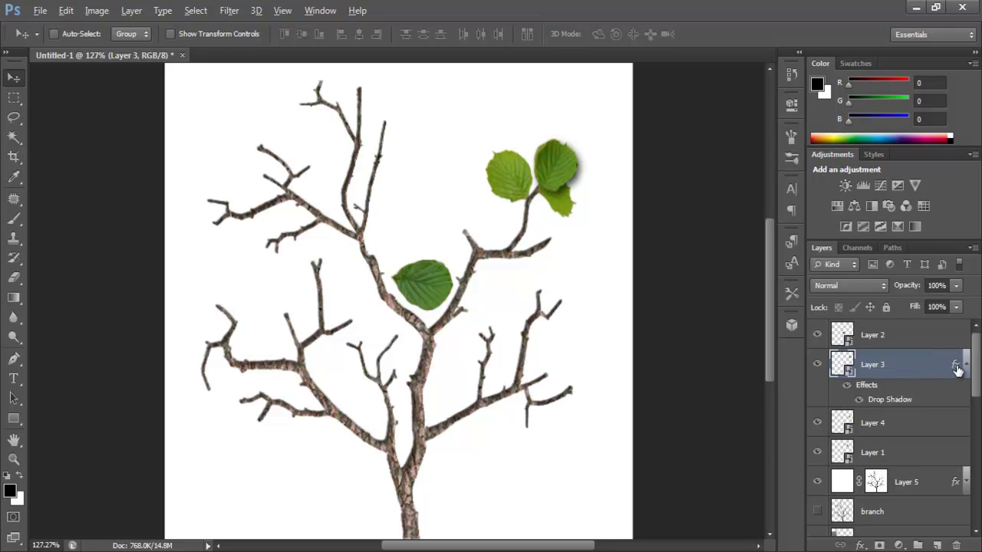
Copy Layer 3's drop shadow to Layer 4, Layer 2 and Layer 1, and collapse the effects lists
{"action": "mouse_move", "coordinate": [957, 368]}
{"action": "left_mouse_down"}
{"action": "mouse_move", "coordinate": [938, 372]}
{"action": "mouse_move", "coordinate": [951, 365]}
{"action": "left_mouse_up"}
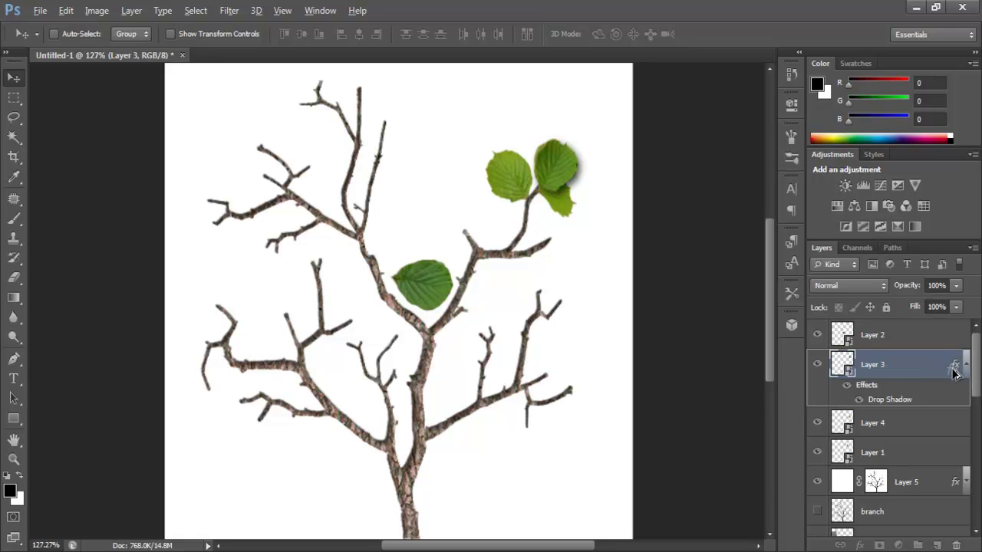
{"action": "left_click_drag", "start_coordinate": [955, 385], "coordinate": [950, 428]}
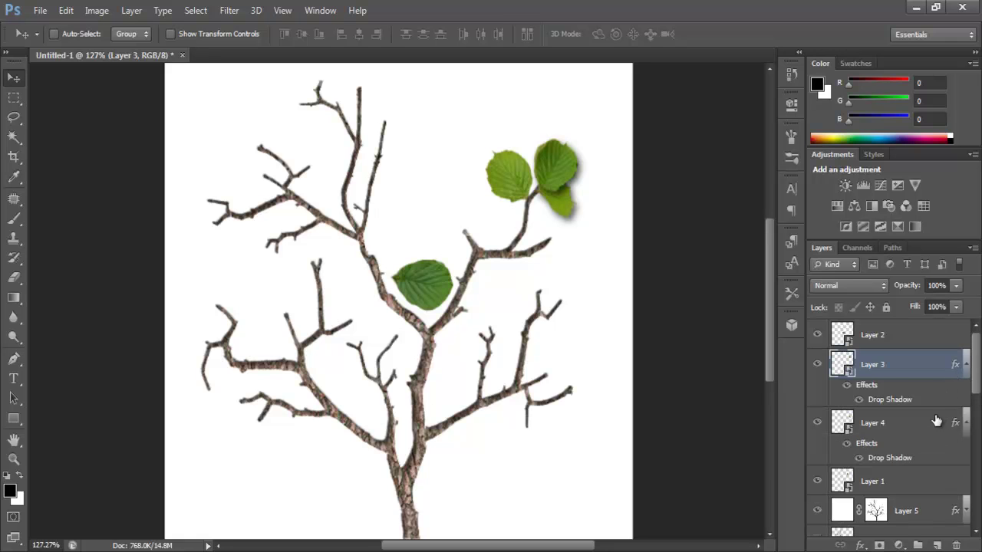
{"action": "left_click_drag", "start_coordinate": [956, 427], "coordinate": [961, 341]}
{"action": "left_click", "coordinate": [966, 395]}
{"action": "left_click", "coordinate": [966, 423]}
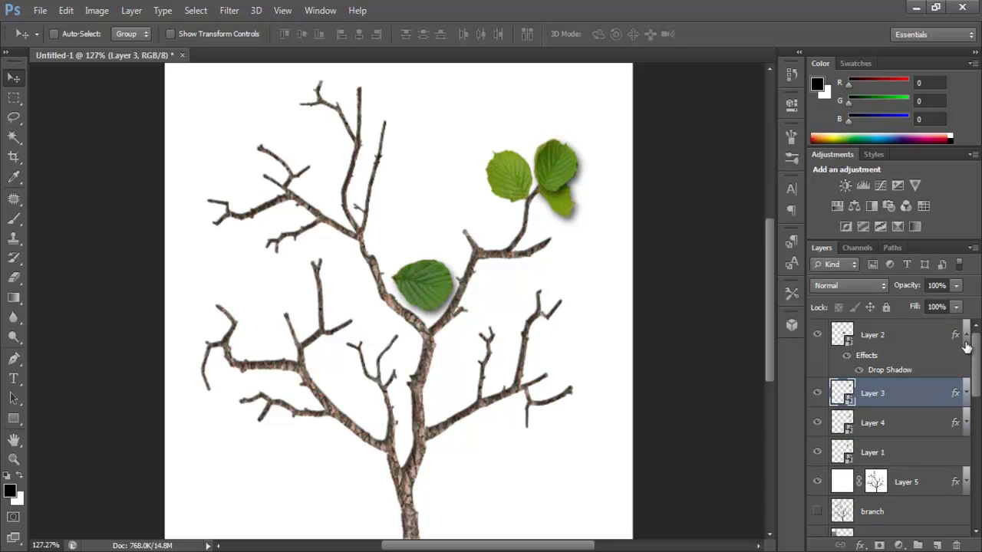
{"action": "left_click", "coordinate": [964, 337]}
{"action": "left_click_drag", "start_coordinate": [956, 335], "coordinate": [958, 435]}
{"action": "left_click", "coordinate": [964, 426]}
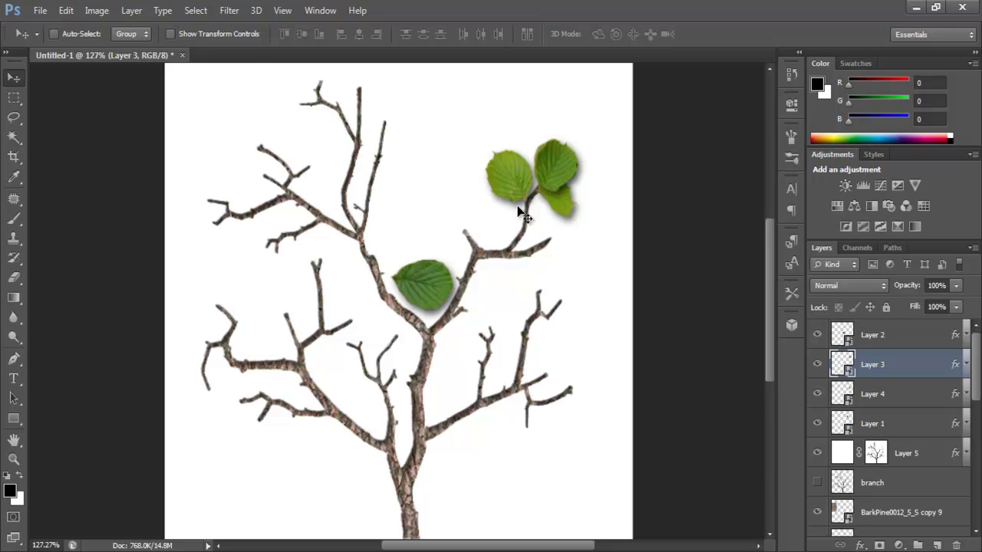
Place the Layer 2 leaf at the end of the side branch below the leaf cluster and scale it down
{"action": "left_click", "coordinate": [872, 335]}
{"action": "left_click_drag", "start_coordinate": [426, 278], "coordinate": [583, 270]}
{"action": "key", "text": "ctrl+t"}
{"action": "key", "text": "Return"}
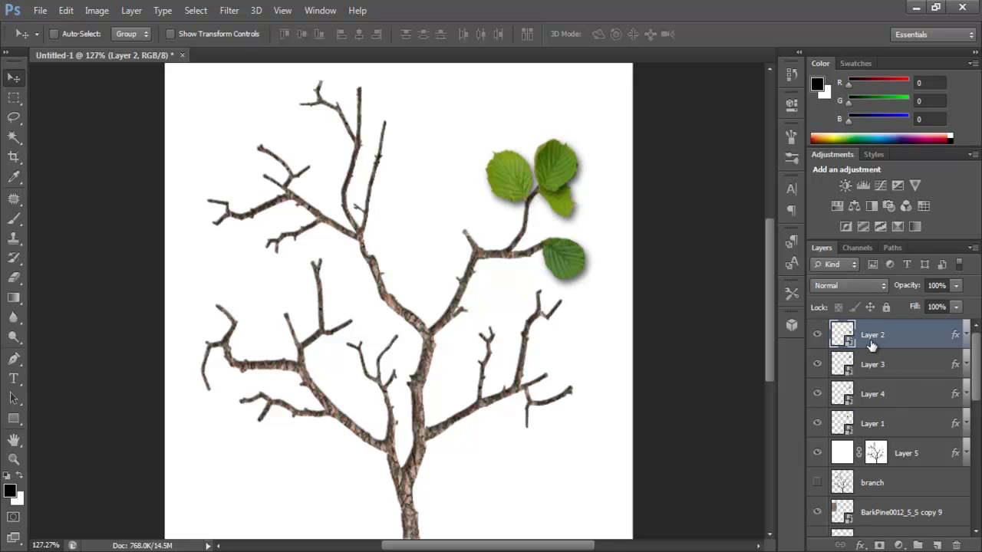
Duplicate the Layer 1 leaf onto the lower-right branch tip, scaled to 74.09% and rotated about 118°
{"action": "left_click", "coordinate": [876, 425]}
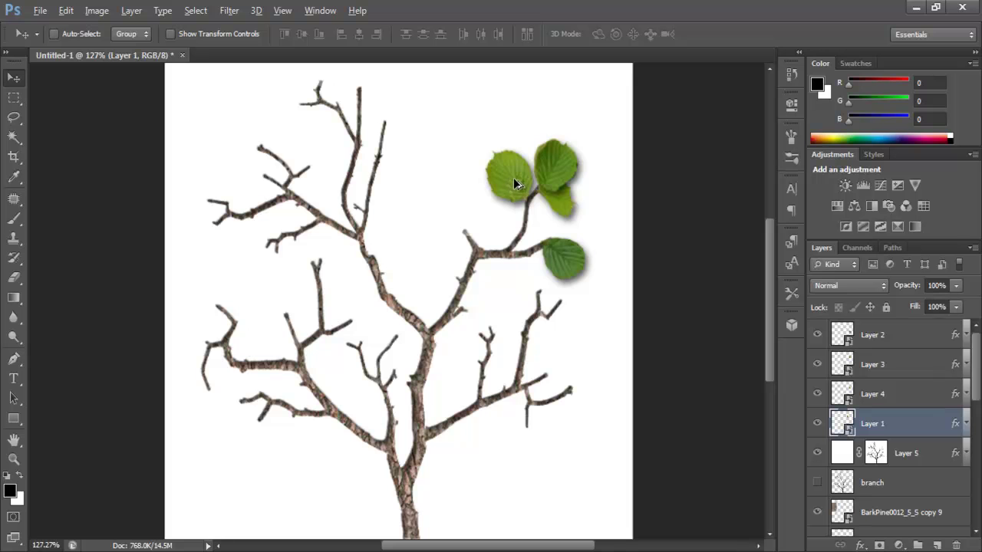
{"action": "left_click_drag", "start_coordinate": [514, 181], "coordinate": [599, 359]}
{"action": "key", "text": "ctrl+t"}
{"action": "left_click_drag", "start_coordinate": [592, 323], "coordinate": [587, 329]}
{"action": "left_click_drag", "start_coordinate": [582, 368], "coordinate": [572, 331]}
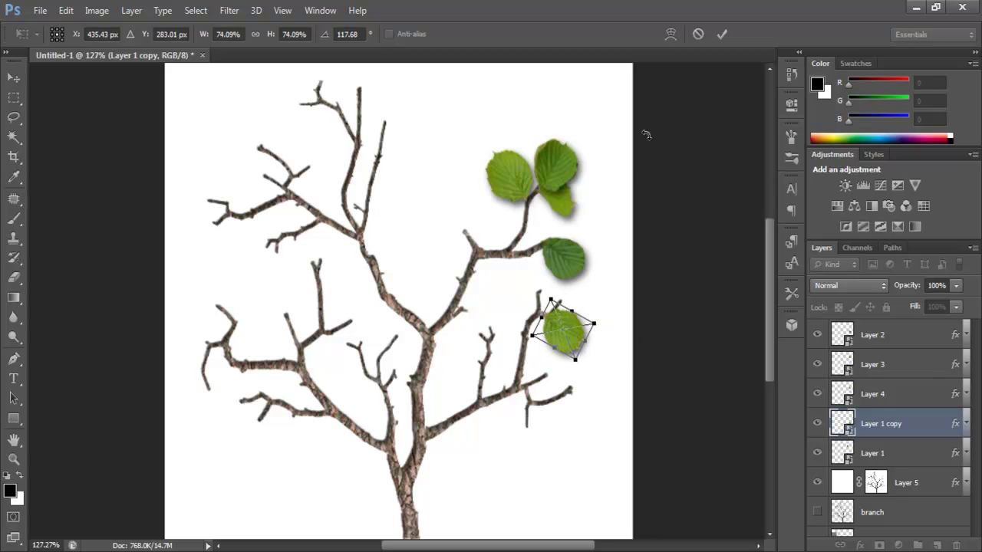
Warp the duplicated Layer 1 leaf by pulling its lower edge slightly outward, and apply the transform
{"action": "left_click", "coordinate": [671, 35]}
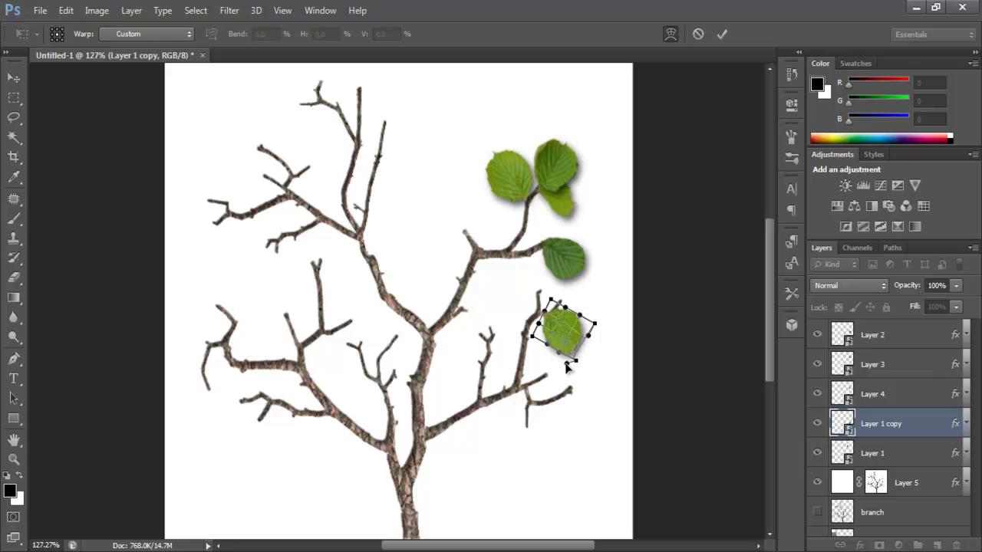
{"action": "left_click_drag", "start_coordinate": [567, 347], "coordinate": [571, 354]}
{"action": "key", "text": "Return"}
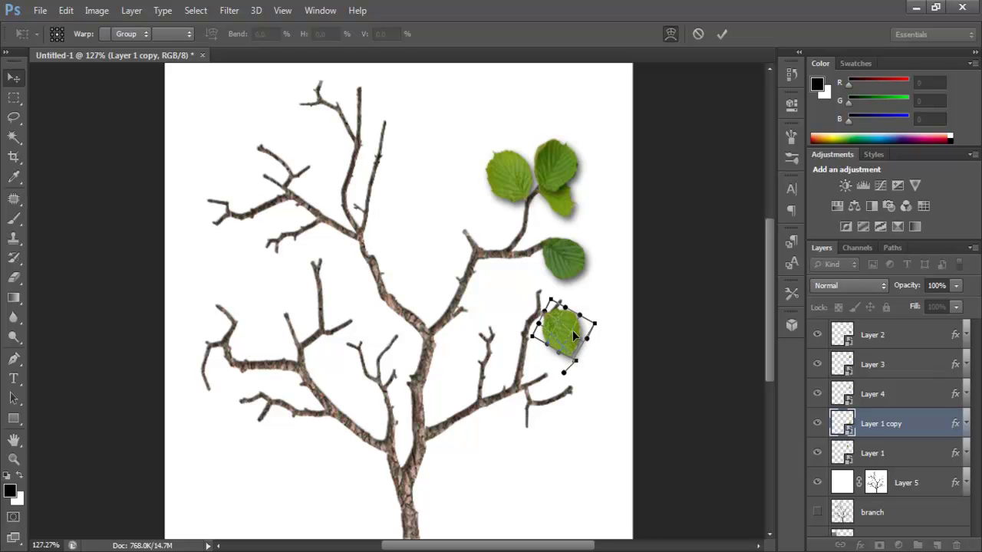
Duplicate the Layer 4 and Layer 3 leaves onto the lower-right branch tip, rotating the Layer 3 copy to -125.84°
{"action": "left_click_drag", "start_coordinate": [557, 204], "coordinate": [585, 333]}
{"action": "key", "text": "ctrl+j"}
{"action": "left_click", "coordinate": [872, 365]}
{"action": "left_click_drag", "start_coordinate": [559, 177], "coordinate": [535, 313]}
{"action": "key", "text": "ctrl+j"}
{"action": "key", "text": "ctrl+t"}
{"action": "left_click_drag", "start_coordinate": [570, 283], "coordinate": [523, 317]}
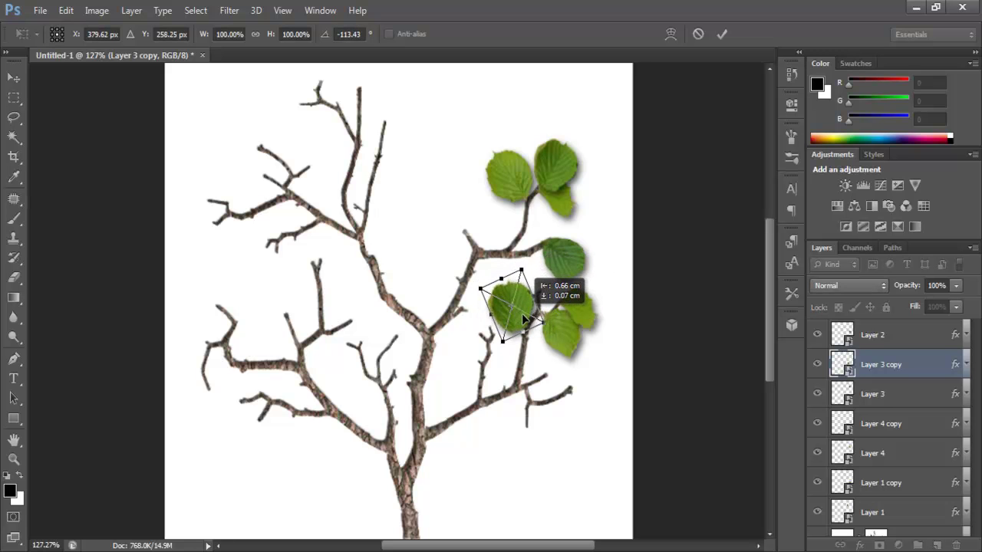
{"action": "left_click_drag", "start_coordinate": [541, 283], "coordinate": [533, 290]}
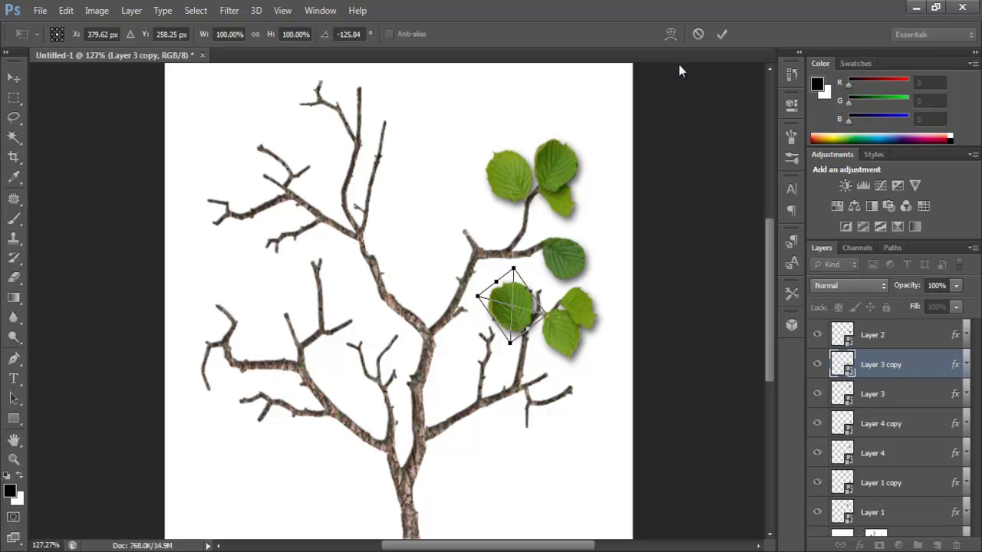
Warp the Layer 3 copy leaf by pulling its upper-left edge outward, and apply the transform
{"action": "left_click", "coordinate": [671, 35]}
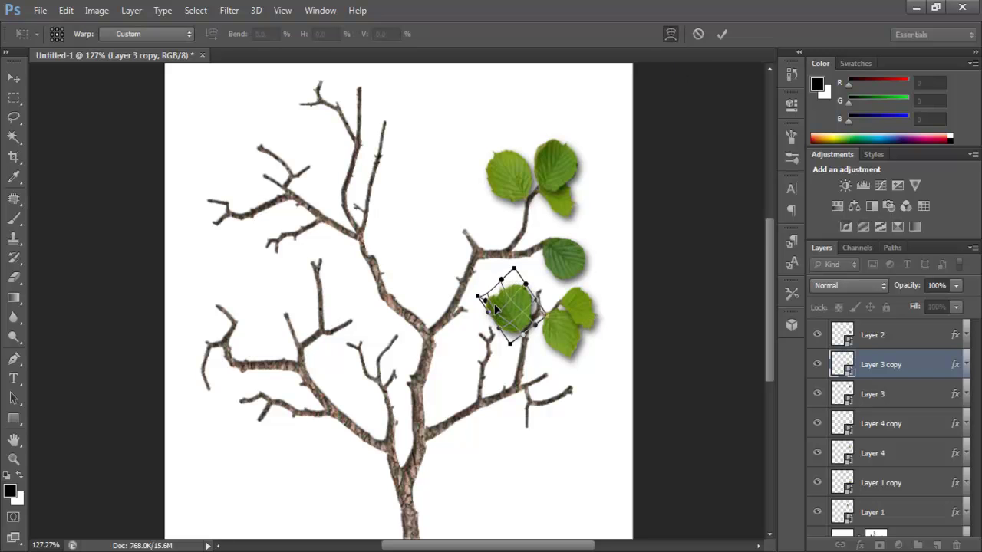
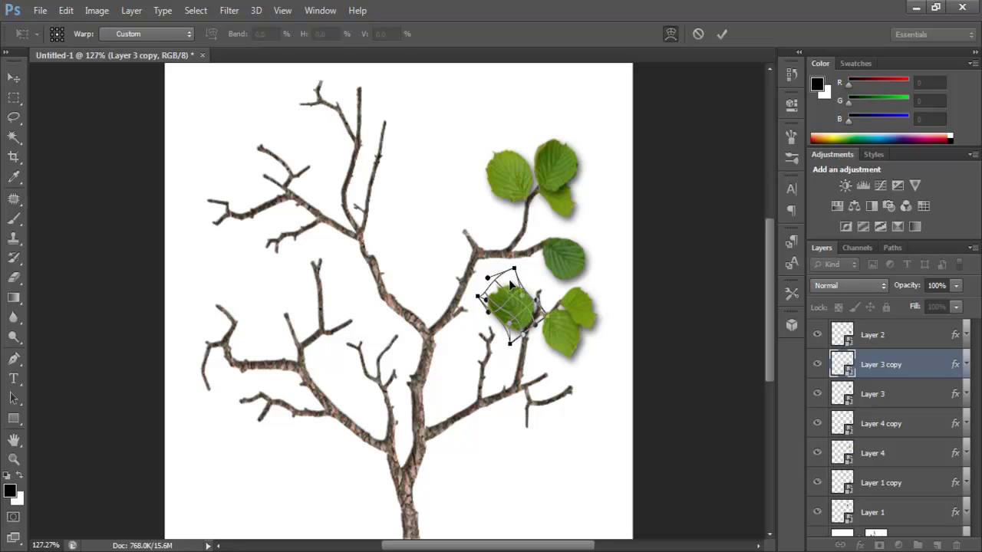
{"action": "key", "text": "Return"}
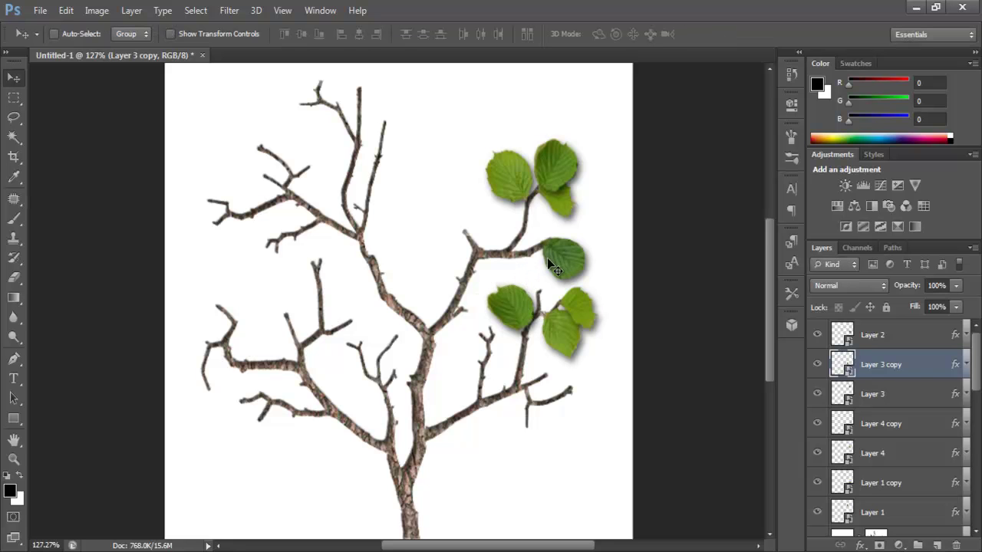
{"action": "left_click", "coordinate": [871, 338]}
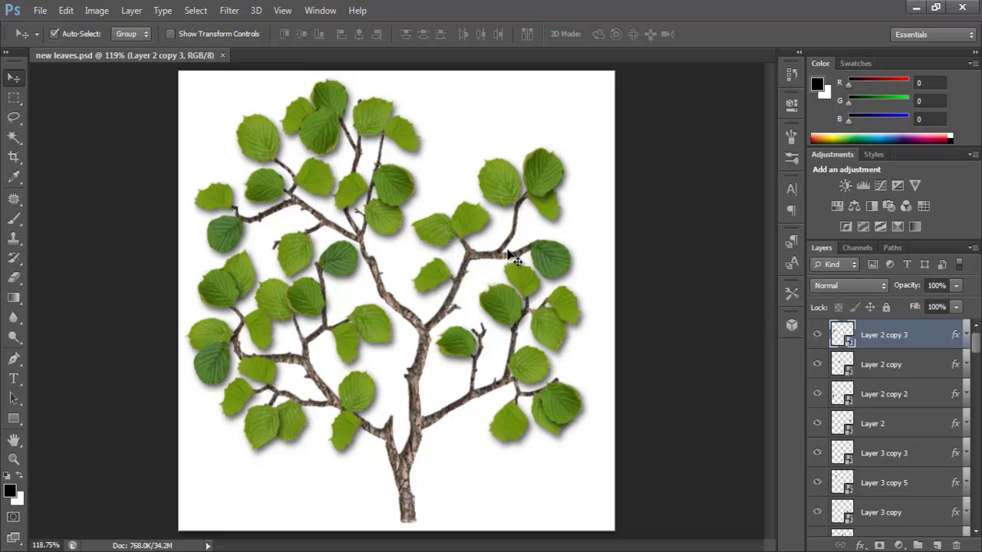
Add a Hue/Saturation adjustment clipped to Layer 2 copy 3, with its Hue set to -32
{"action": "left_click", "coordinate": [837, 204]}
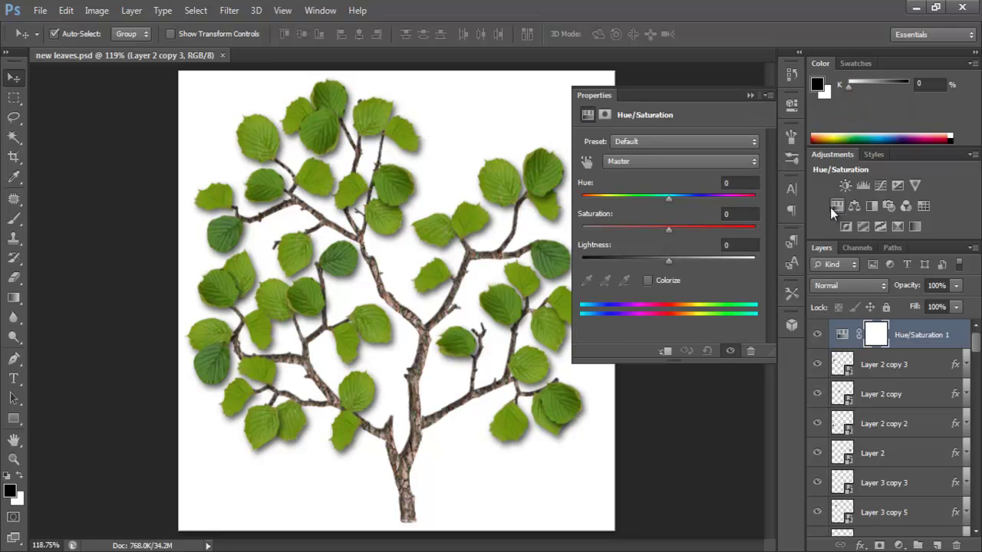
{"action": "mouse_move", "coordinate": [668, 198]}
{"action": "left_mouse_down"}
{"action": "mouse_move", "coordinate": [677, 200]}
{"action": "mouse_move", "coordinate": [659, 199]}
{"action": "mouse_move", "coordinate": [668, 197]}
{"action": "left_mouse_up"}
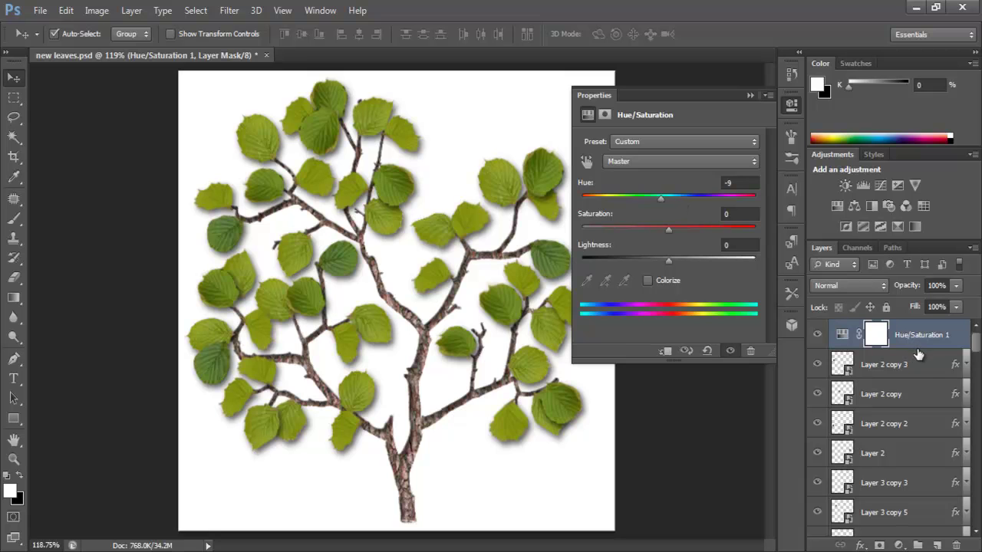
{"action": "mouse_move", "coordinate": [923, 357]}
{"action": "left_mouse_down"}
{"action": "mouse_move", "coordinate": [926, 343]}
{"action": "mouse_move", "coordinate": [917, 349]}
{"action": "left_mouse_up"}
{"action": "left_click", "coordinate": [923, 347], "text": "alt"}
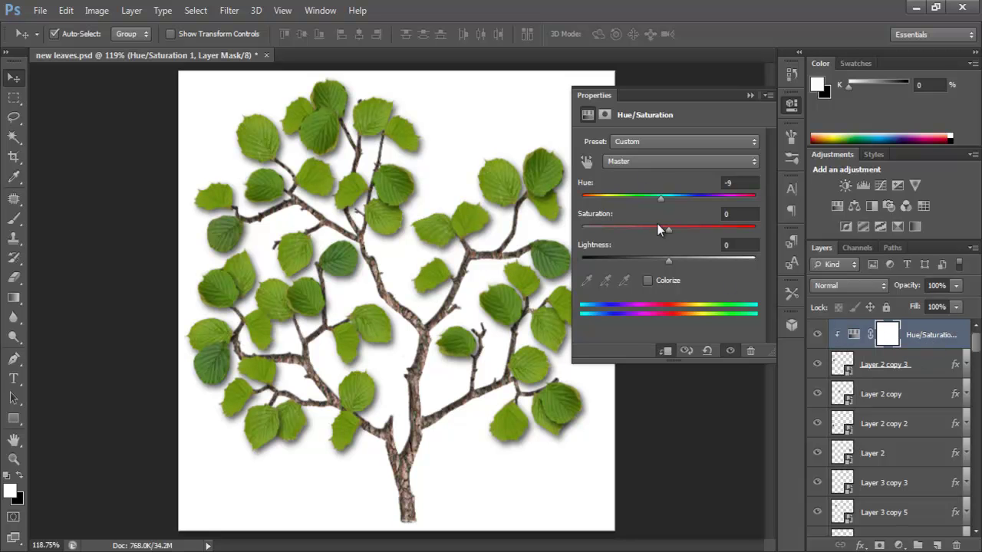
{"action": "left_click_drag", "start_coordinate": [665, 198], "coordinate": [640, 192]}
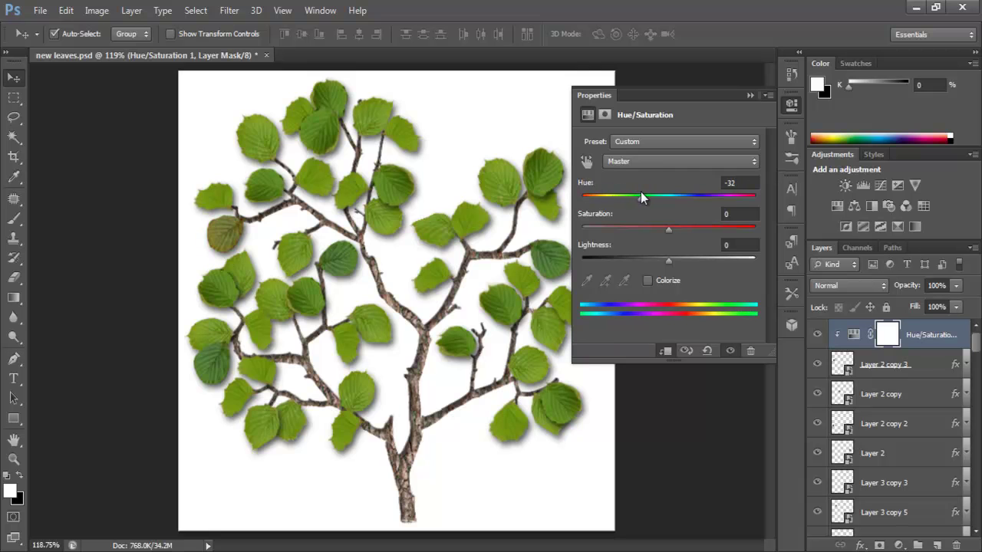
{"action": "left_click", "coordinate": [748, 96]}
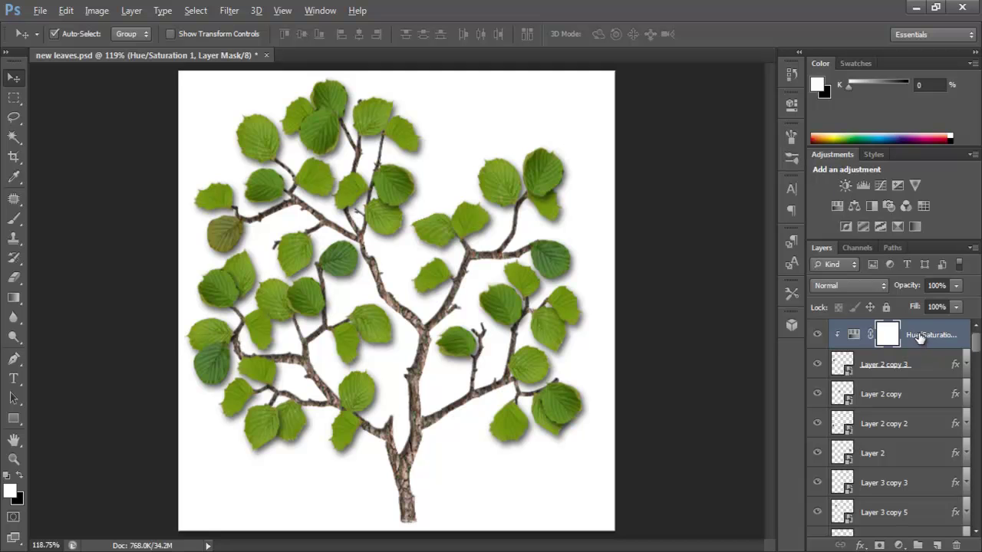
Duplicate the Hue/Saturation adjustment above Layer 2 copy 2 and above Layer 3 copy 5, clipping each duplicate to the leaf beneath it
{"action": "left_click_drag", "start_coordinate": [920, 340], "coordinate": [916, 430]}
{"action": "left_click", "coordinate": [920, 434], "text": "alt"}
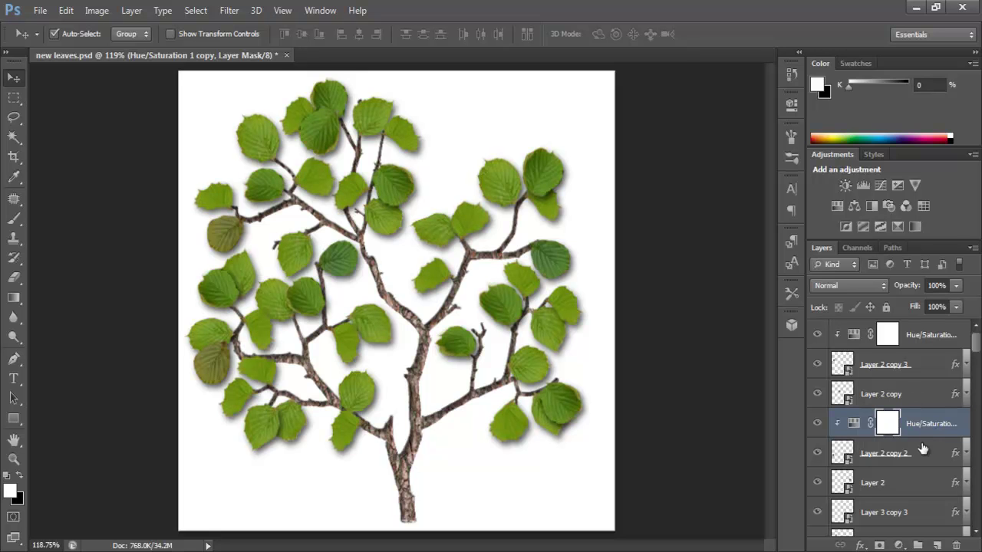
{"action": "mouse_move", "coordinate": [978, 346]}
{"action": "left_mouse_down"}
{"action": "mouse_move", "coordinate": [978, 359]}
{"action": "mouse_move", "coordinate": [972, 354]}
{"action": "left_mouse_up"}
{"action": "left_click_drag", "start_coordinate": [914, 369], "coordinate": [905, 467]}
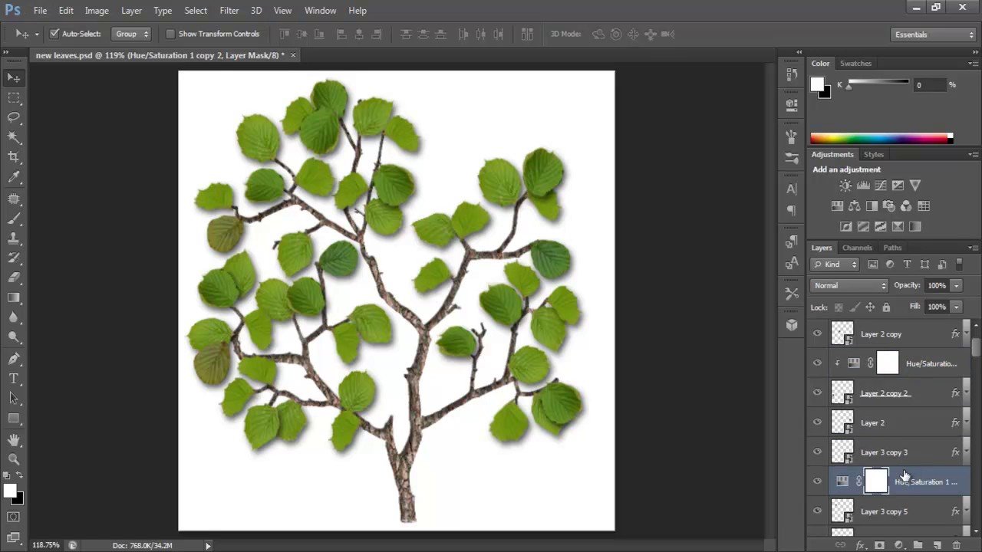
{"action": "left_click", "coordinate": [909, 493], "text": "alt"}
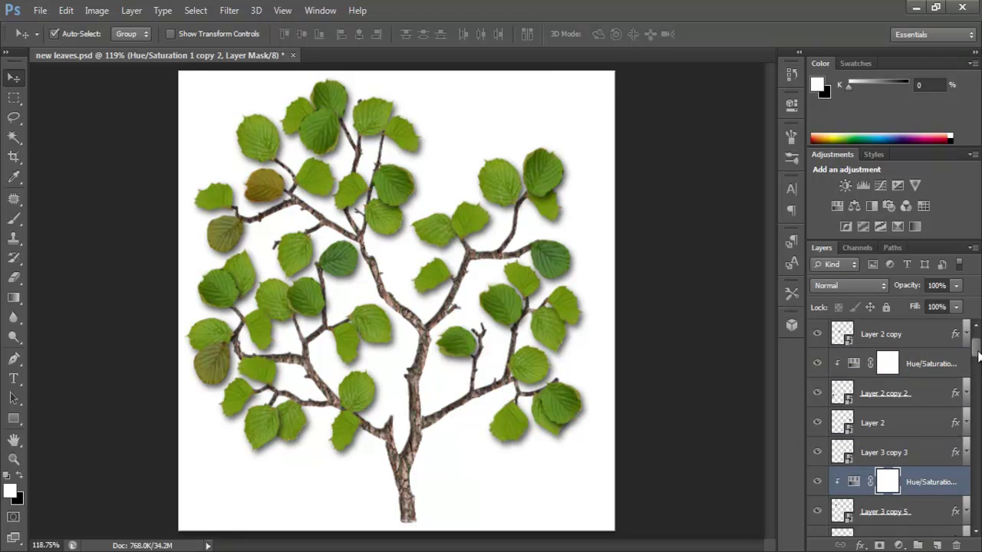
{"action": "scroll", "coordinate": [891, 410], "scroll_direction": "down", "scroll_amount": 5}
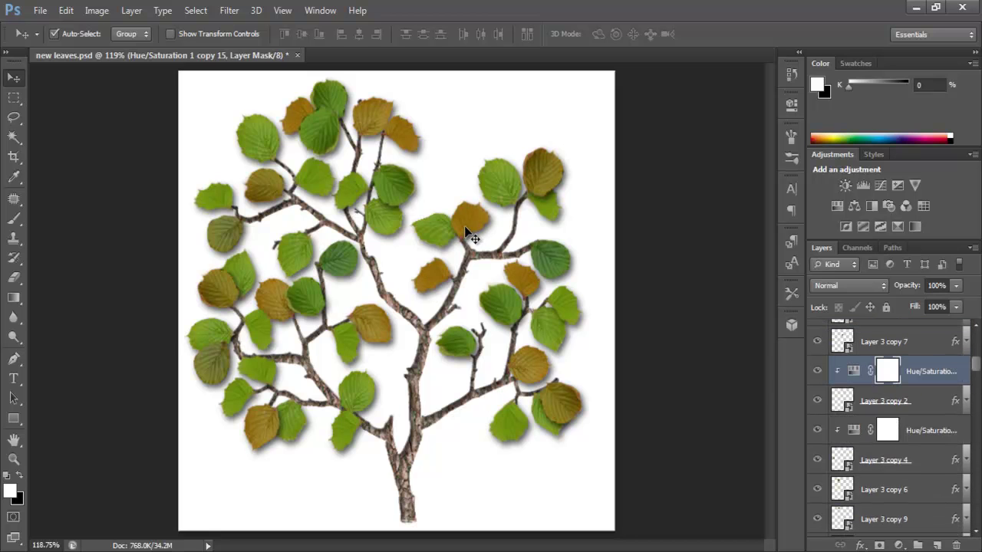
Review the whole tree and its layer stack, toggling the BarkPine0012_5_S layer off and on to check the bark
{"action": "left_click_drag", "start_coordinate": [455, 252], "coordinate": [428, 250]}
{"action": "scroll", "coordinate": [428, 252], "scroll_direction": "up", "scroll_amount": 2}
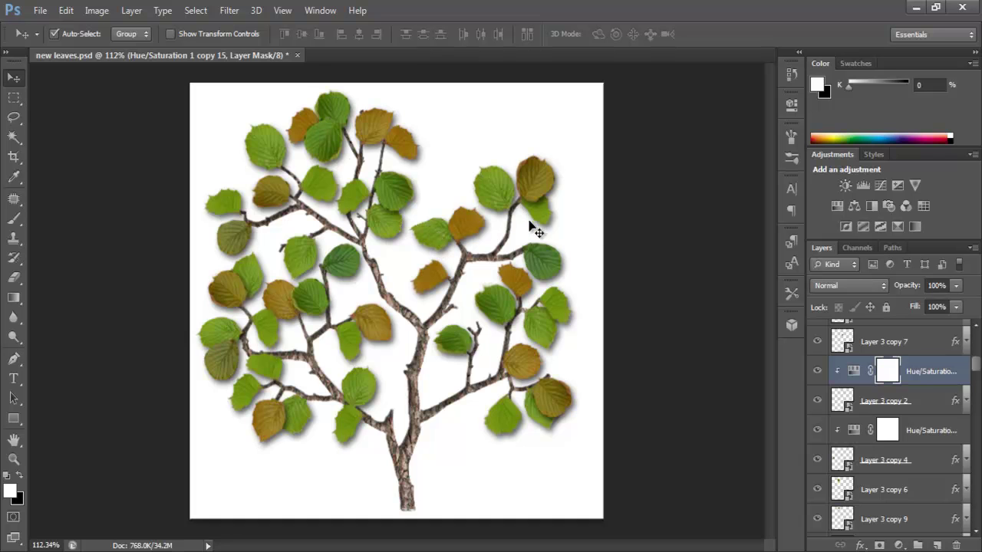
{"action": "left_click_drag", "start_coordinate": [977, 368], "coordinate": [953, 449]}
{"action": "left_click", "coordinate": [951, 455]}
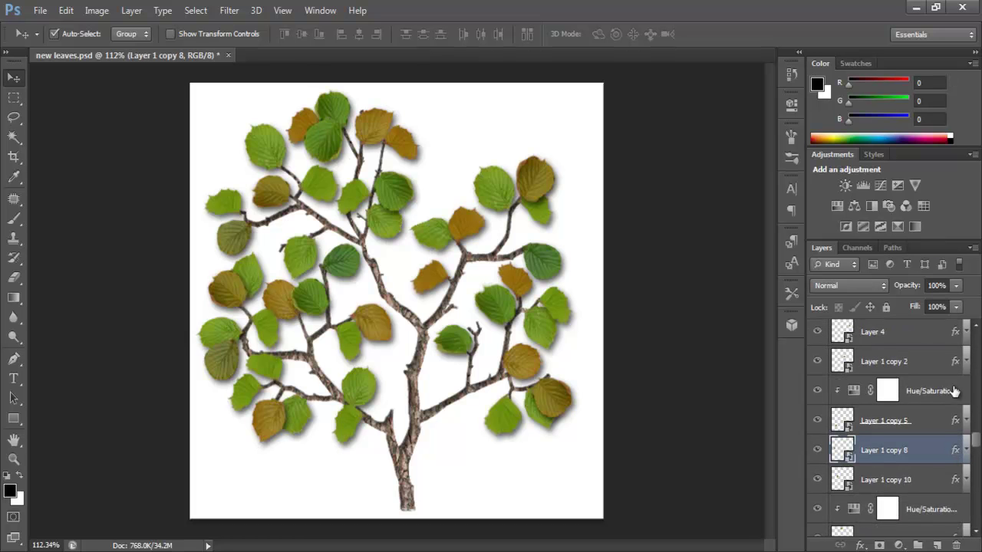
{"action": "left_click_drag", "start_coordinate": [971, 442], "coordinate": [959, 534]}
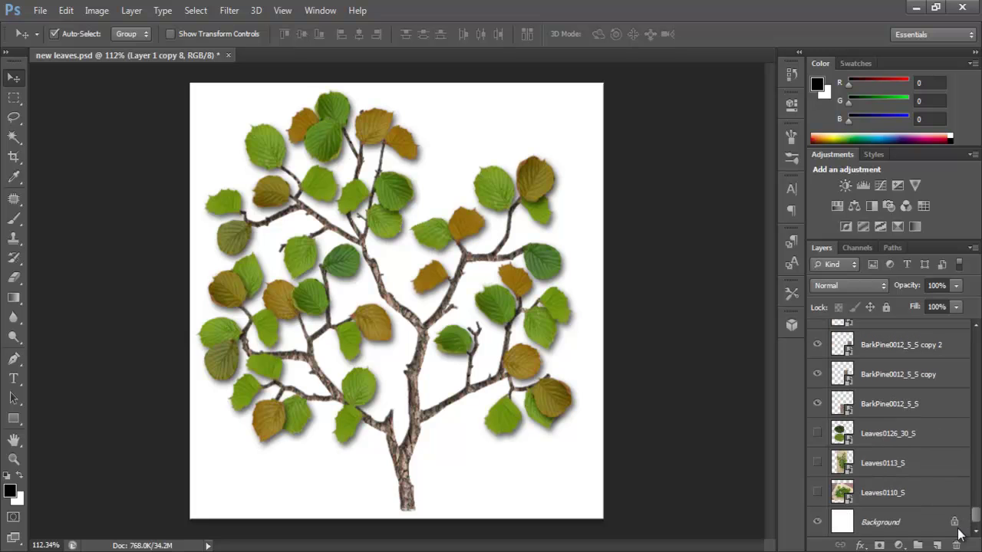
{"action": "left_click", "coordinate": [817, 404]}
{"action": "left_click", "coordinate": [817, 404]}
{"action": "left_click_drag", "start_coordinate": [976, 517], "coordinate": [981, 487]}
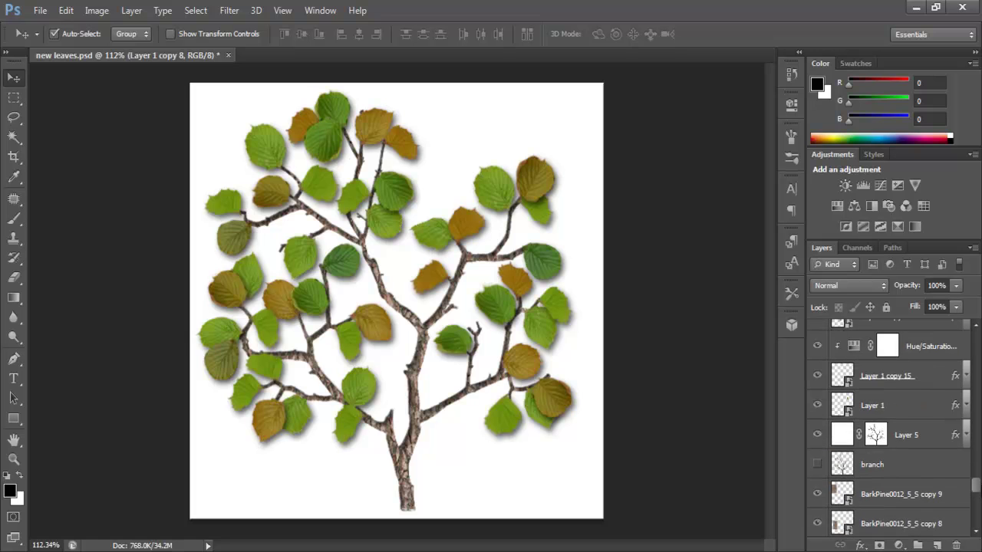
Toggle Layer 5's visibility repeatedly to examine how its mask shapes the branches
{"action": "left_click", "coordinate": [872, 436]}
{"action": "left_click", "coordinate": [817, 435]}
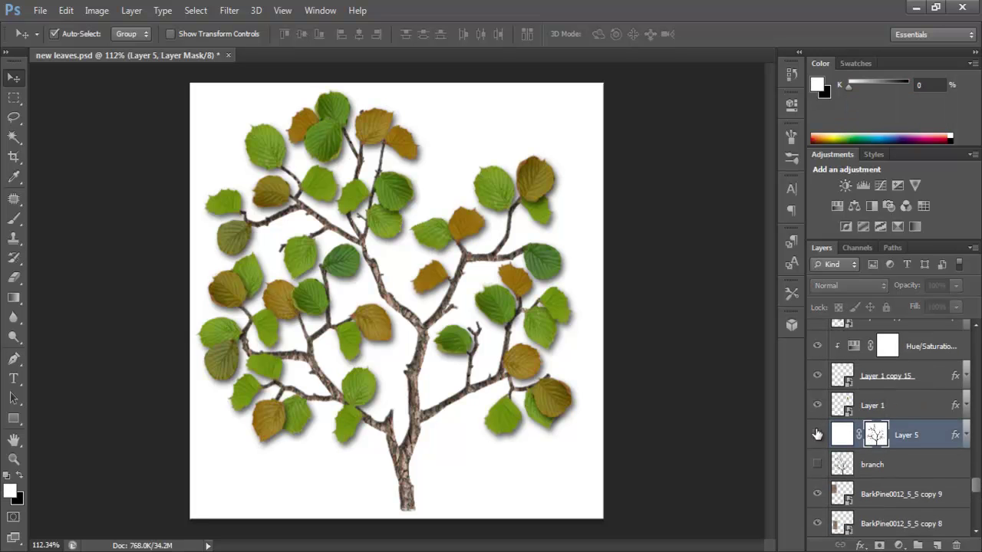
{"action": "left_click", "coordinate": [816, 435]}
{"action": "left_click", "coordinate": [816, 435]}
{"action": "left_click", "coordinate": [816, 434]}
{"action": "left_click", "coordinate": [817, 435]}
{"action": "left_click", "coordinate": [817, 435]}
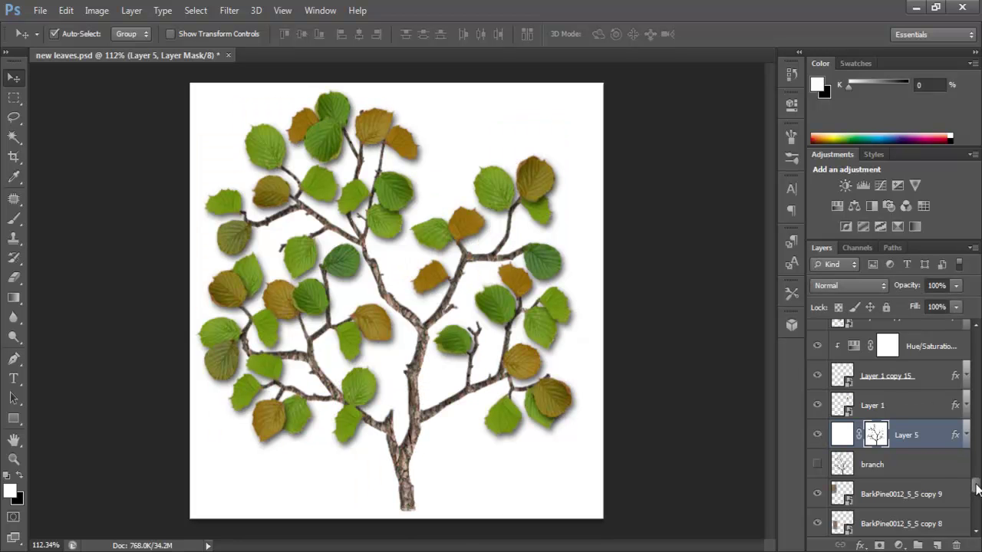
{"action": "left_click_drag", "start_coordinate": [976, 490], "coordinate": [977, 344]}
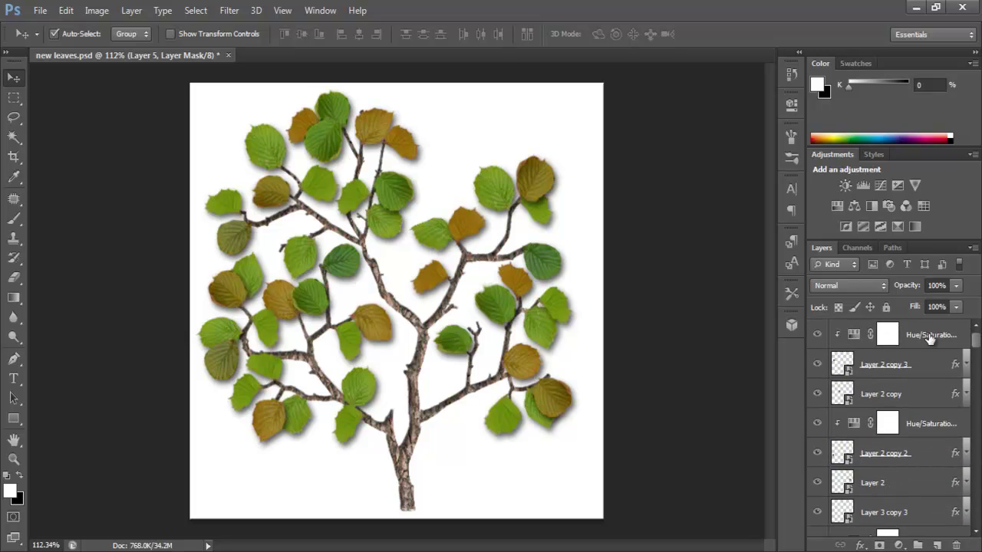
Toggle the visibility of Layer 2 copy 3 and load its leaf outline as a selection
{"action": "left_click", "coordinate": [885, 368]}
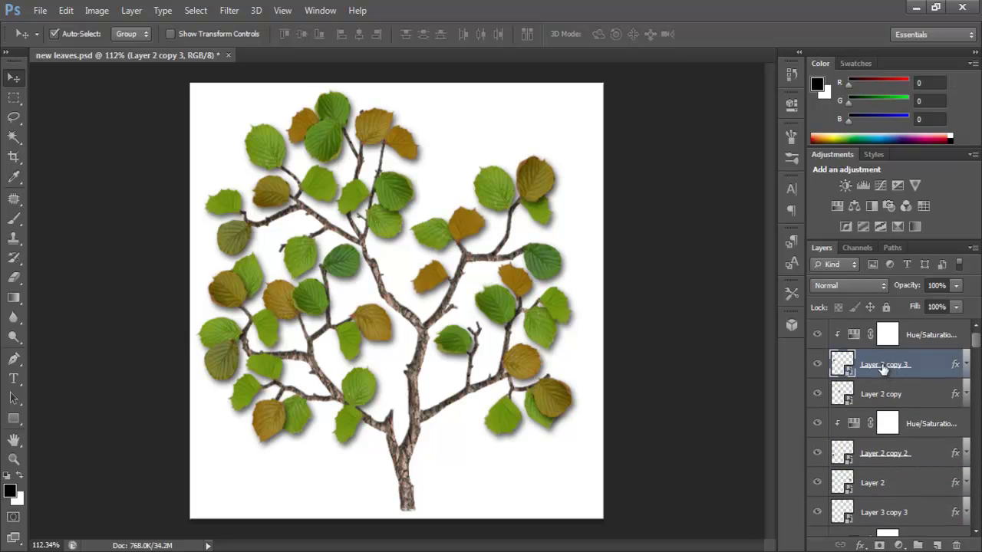
{"action": "left_click", "coordinate": [816, 365]}
{"action": "left_click", "coordinate": [816, 365]}
{"action": "left_click", "coordinate": [844, 367], "text": "ctrl"}
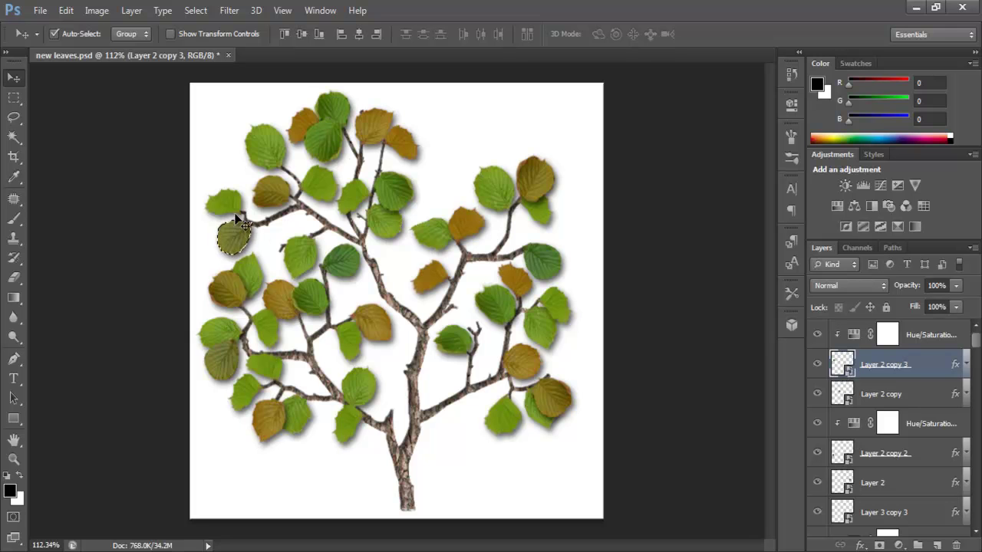
Load Layer 2 copy's outline as a selection, adding the outlines of Layer 2 copy 2, Layer 2 copy 3, Layer 2 and Layer 3 copy 3
{"action": "left_click", "coordinate": [841, 395], "text": "ctrl"}
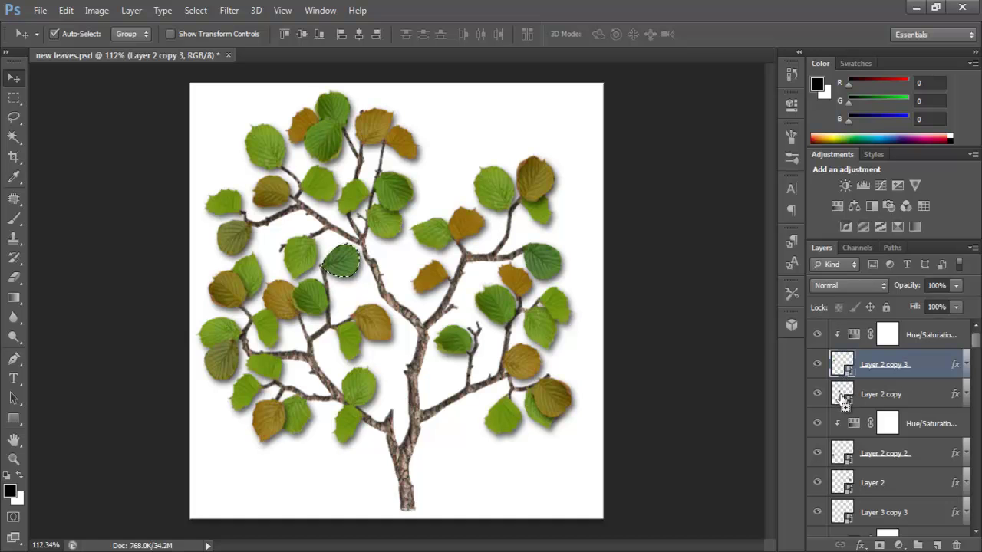
{"action": "left_click", "coordinate": [843, 453], "text": "ctrl+shift"}
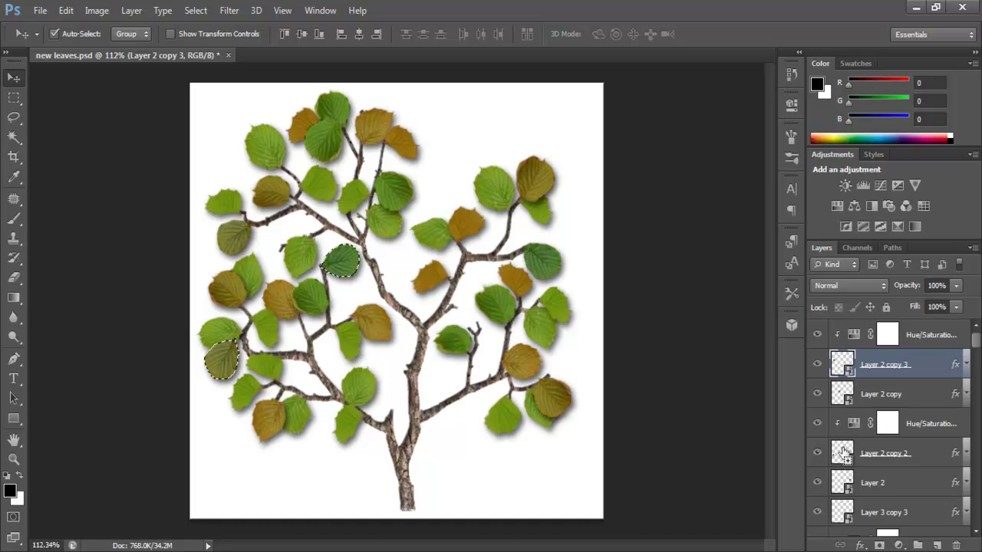
{"action": "left_click", "coordinate": [842, 367], "text": "ctrl+shift"}
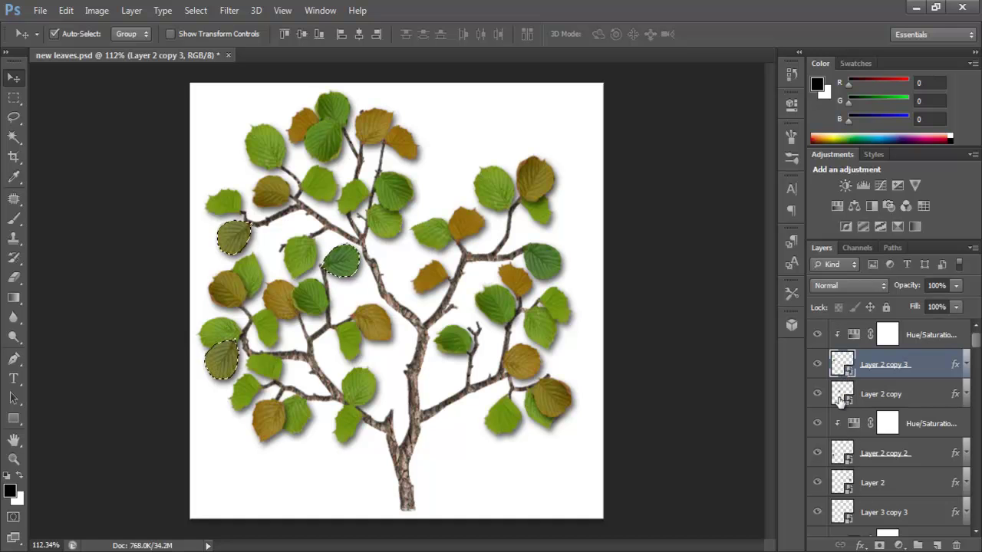
{"action": "left_click", "coordinate": [845, 483], "text": "ctrl+shift"}
{"action": "left_click", "coordinate": [843, 510], "text": "ctrl+shift"}
Add the outlines of all remaining leaf layers, down to Layer 1, to the selection
{"action": "left_click_drag", "start_coordinate": [975, 344], "coordinate": [975, 361]}
{"action": "left_click", "coordinate": [842, 459], "text": "ctrl+shift"}
{"action": "left_click", "coordinate": [842, 488], "text": "ctrl+shift"}
{"action": "left_click_drag", "start_coordinate": [975, 352], "coordinate": [975, 367]}
{"action": "left_click", "coordinate": [842, 361], "text": "ctrl+shift"}
{"action": "left_click", "coordinate": [843, 420], "text": "ctrl+shift"}
{"action": "left_click", "coordinate": [842, 450], "text": "ctrl+shift"}
{"action": "left_click", "coordinate": [842, 479], "text": "ctrl+shift"}
{"action": "left_click", "coordinate": [842, 509], "text": "ctrl+shift"}
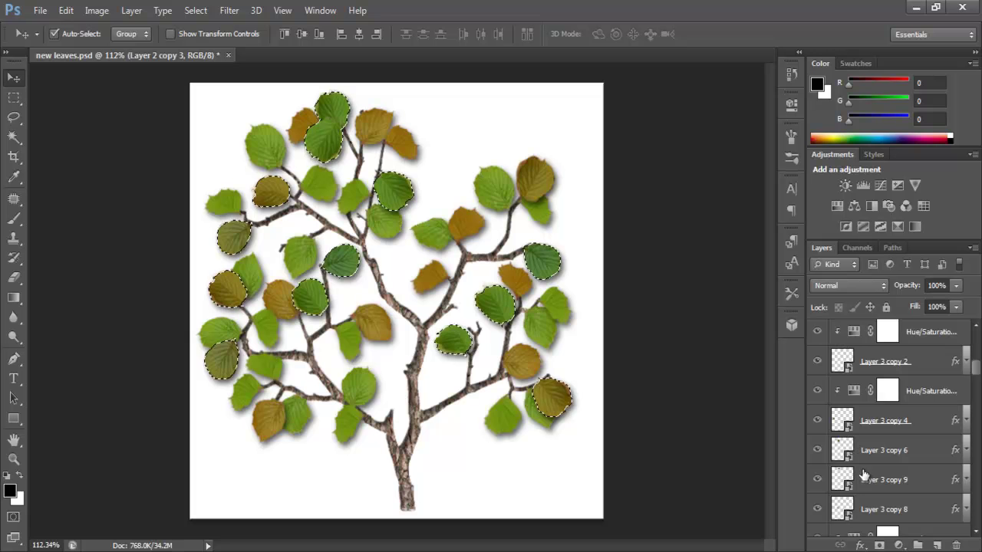
{"action": "left_click", "coordinate": [845, 370], "text": "ctrl+shift"}
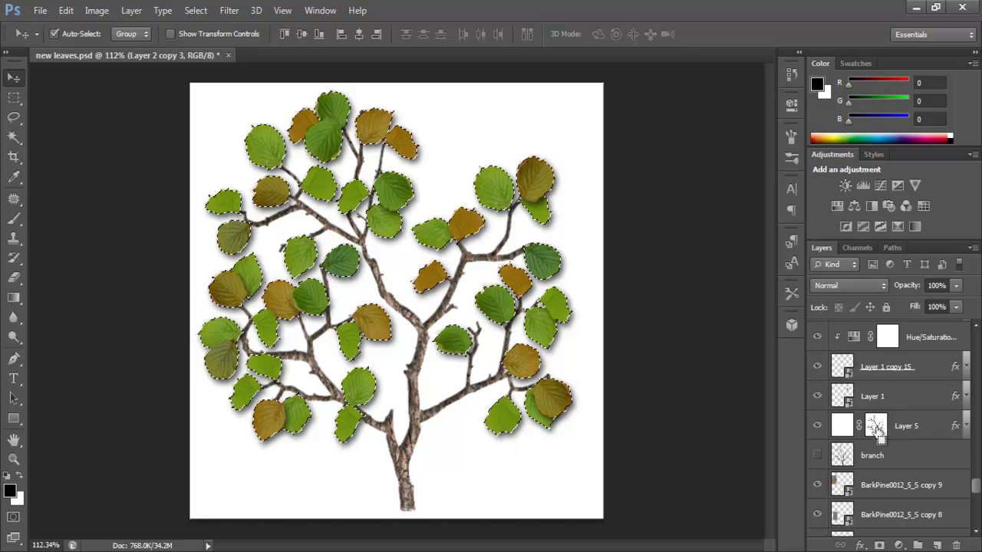
Try loading the outlines of Layer 5 and its mask into the leaf selection, undoing each attempt
{"action": "left_click", "coordinate": [876, 426], "text": "ctrl+shift"}
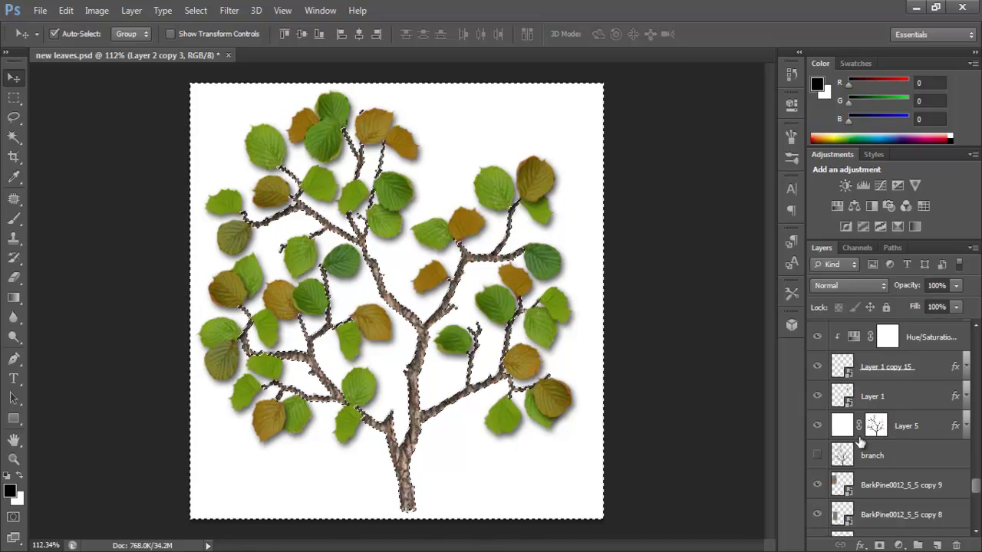
{"action": "key", "text": "ctrl+z"}
{"action": "left_click", "coordinate": [842, 426], "text": "ctrl+shift"}
{"action": "key", "text": "ctrl+z"}
{"action": "left_click", "coordinate": [876, 426], "text": "ctrl"}
{"action": "key", "text": "ctrl+z"}
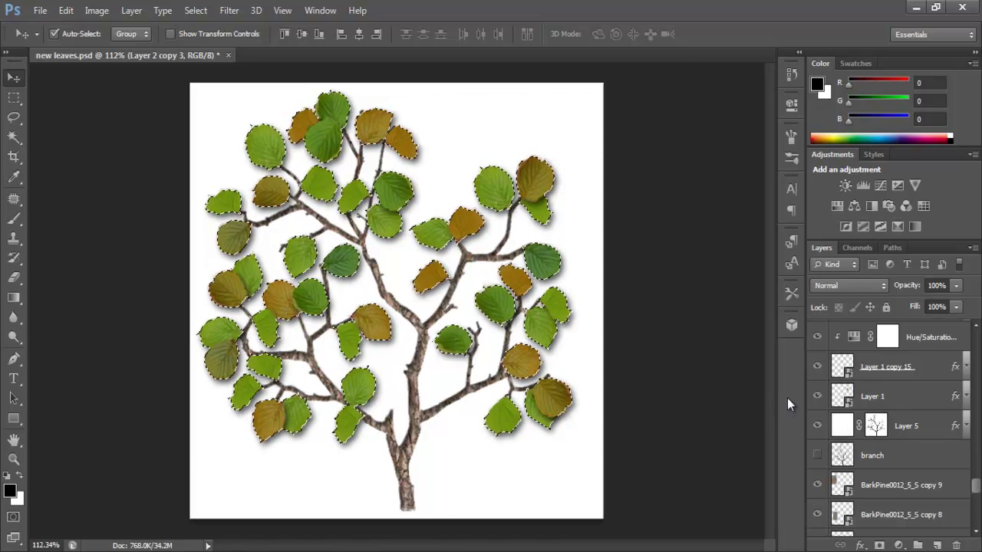
{"action": "left_click", "coordinate": [877, 428], "text": "ctrl"}
{"action": "key", "text": "ctrl+z"}
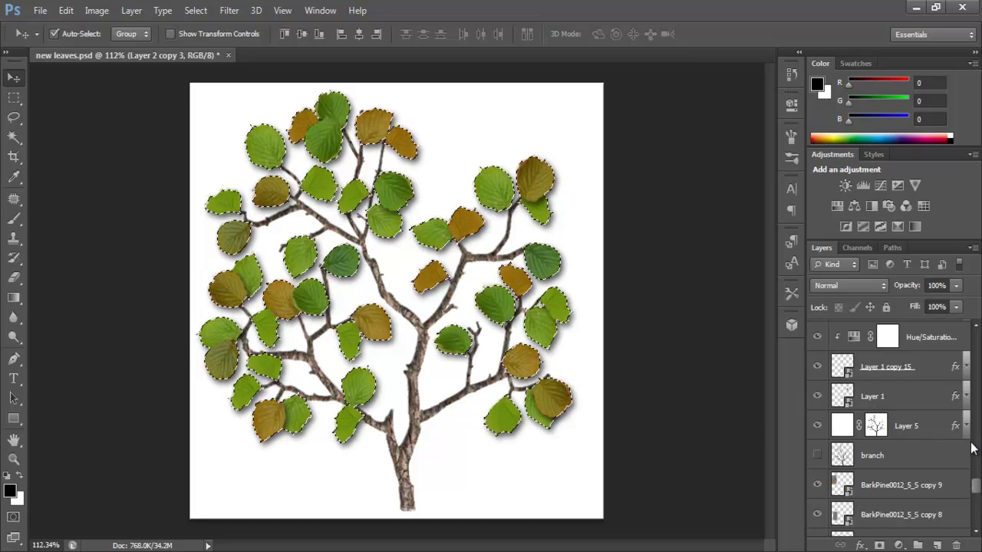
Create a new layer above the topmost Hue/Saturation adjustment and fill the leaf selection with black
{"action": "left_click_drag", "start_coordinate": [976, 488], "coordinate": [975, 337]}
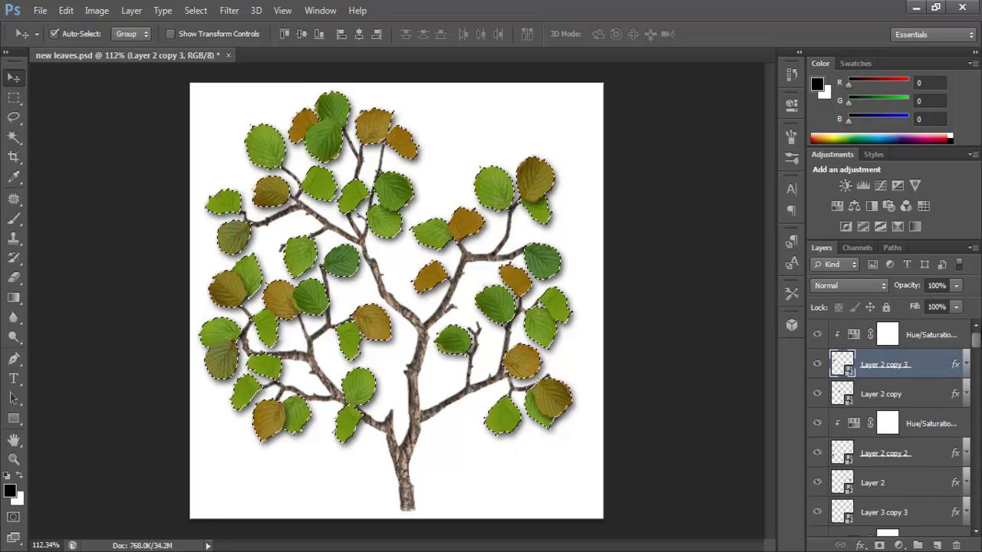
{"action": "left_click", "coordinate": [934, 335]}
{"action": "left_click", "coordinate": [937, 544]}
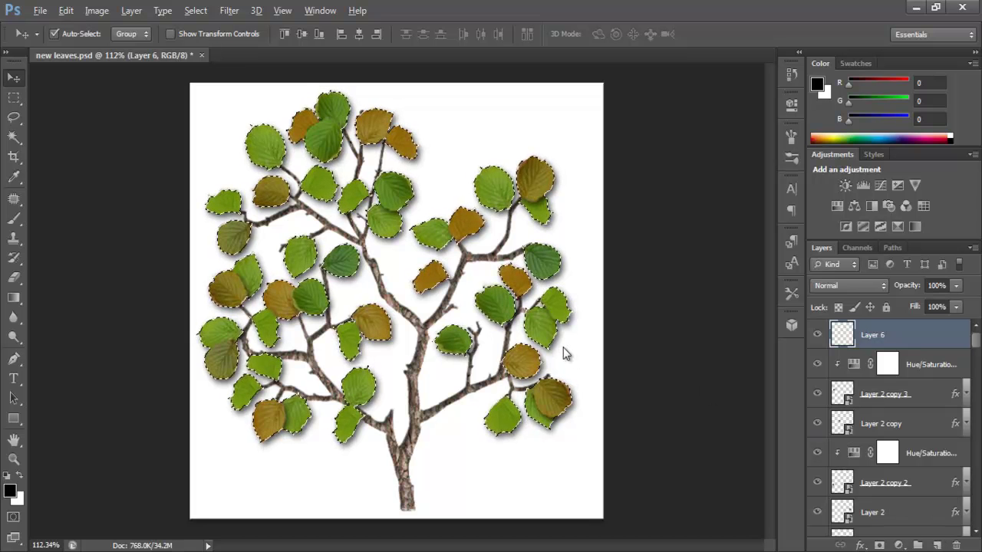
{"action": "key", "text": "alt+BackSpace"}
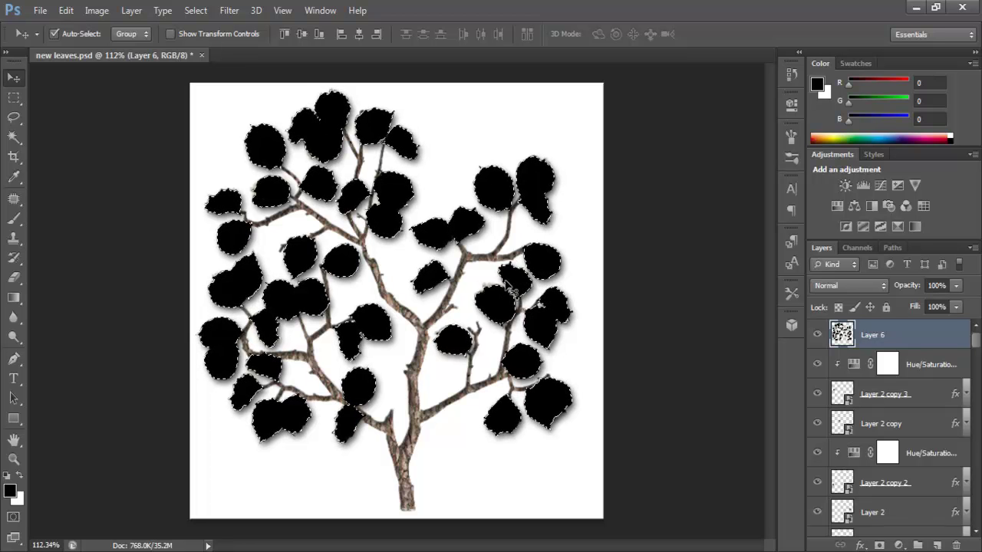
Clear the leaf selection, check Layer 5's effect on the bark, and load its layer mask as a selection
{"action": "key", "text": "ctrl+d"}
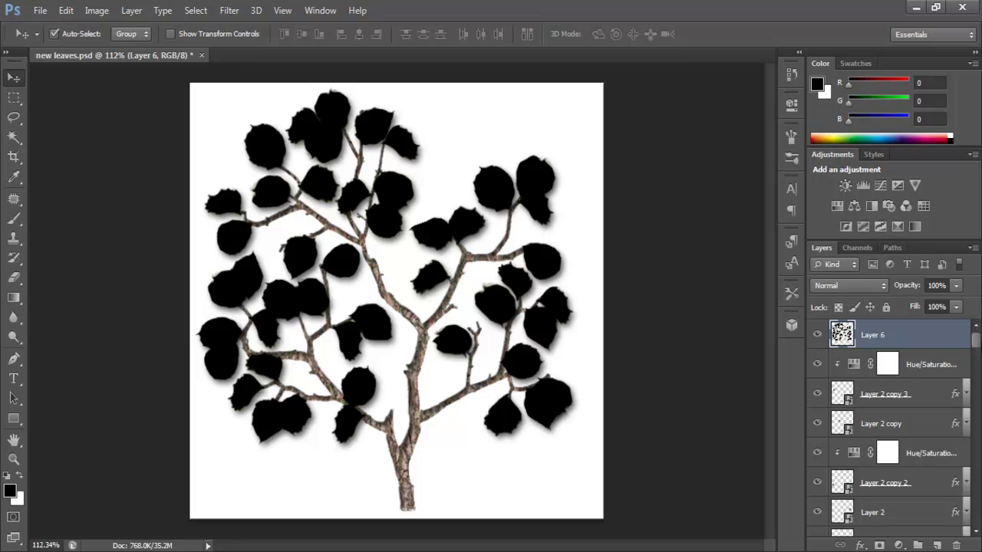
{"action": "left_click_drag", "start_coordinate": [977, 342], "coordinate": [918, 469]}
{"action": "left_click", "coordinate": [854, 421]}
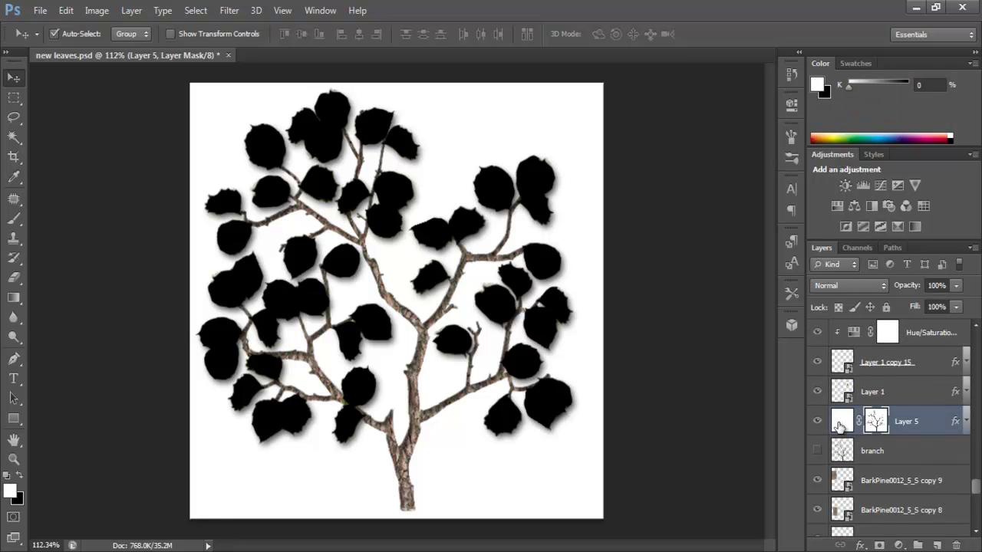
{"action": "left_click", "coordinate": [818, 421]}
{"action": "left_click", "coordinate": [817, 422]}
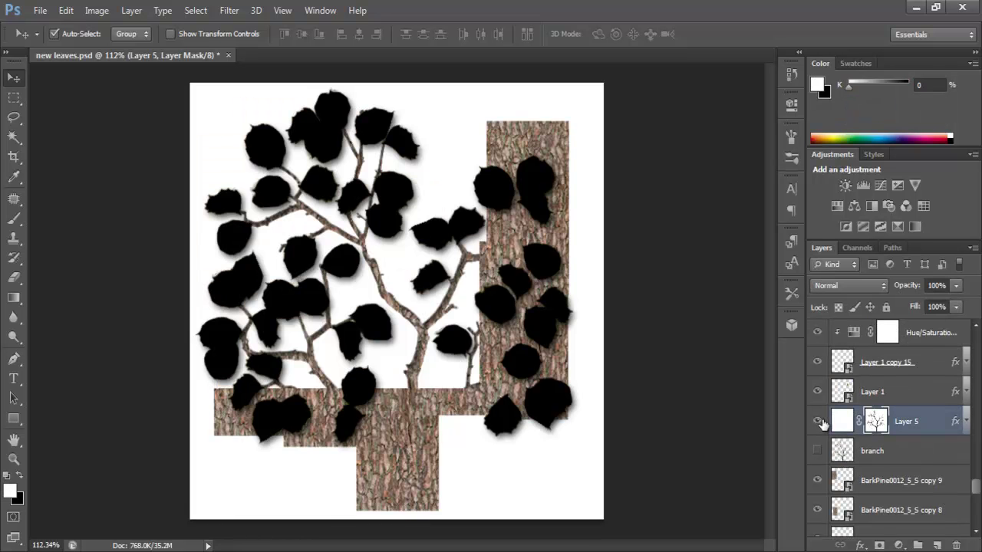
{"action": "left_click", "coordinate": [877, 421], "text": "ctrl"}
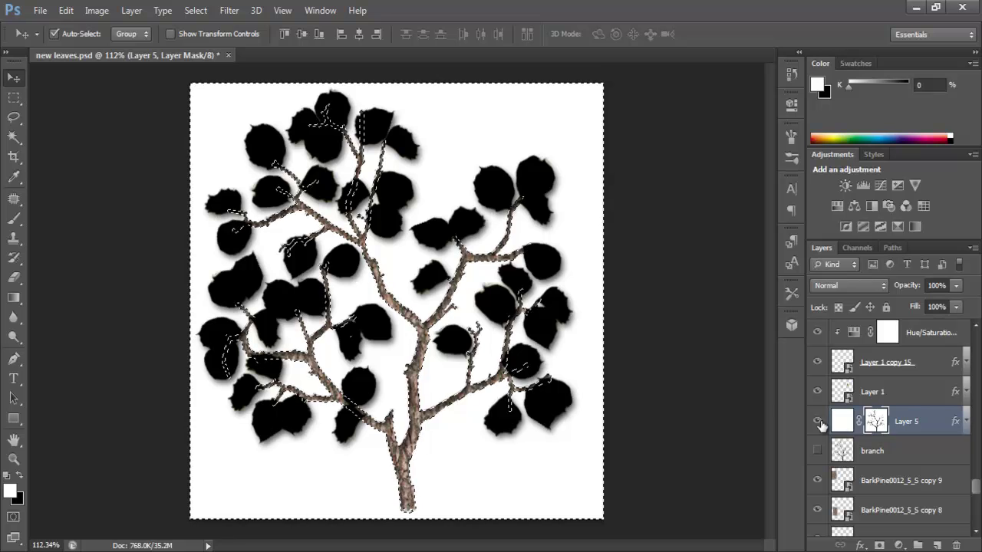
Invert the mask selection to the branches, fill them with black on Layer 6, and deselect
{"action": "left_click_drag", "start_coordinate": [974, 487], "coordinate": [974, 340]}
{"action": "left_click", "coordinate": [879, 332]}
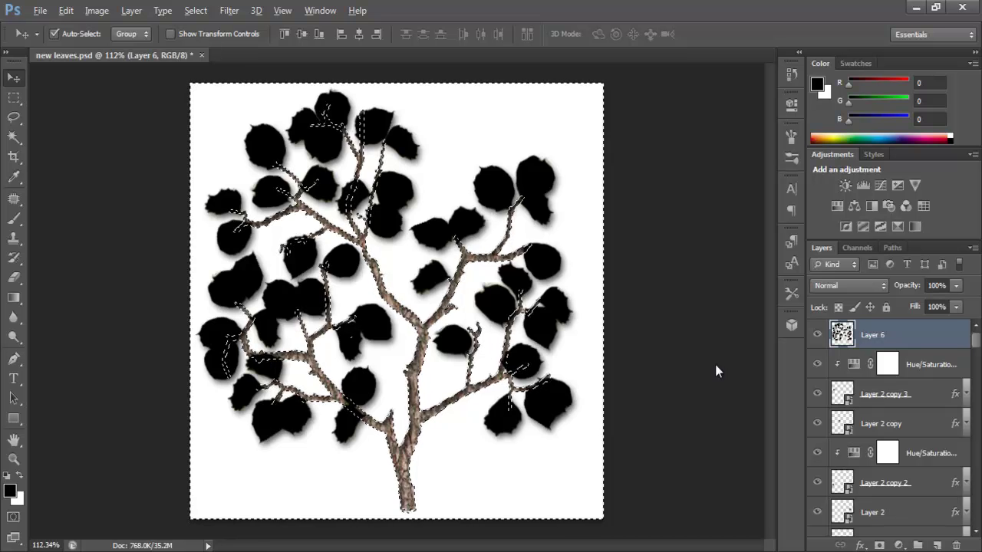
{"action": "key", "text": "alt+BackSpace"}
{"action": "key", "text": "ctrl+z"}
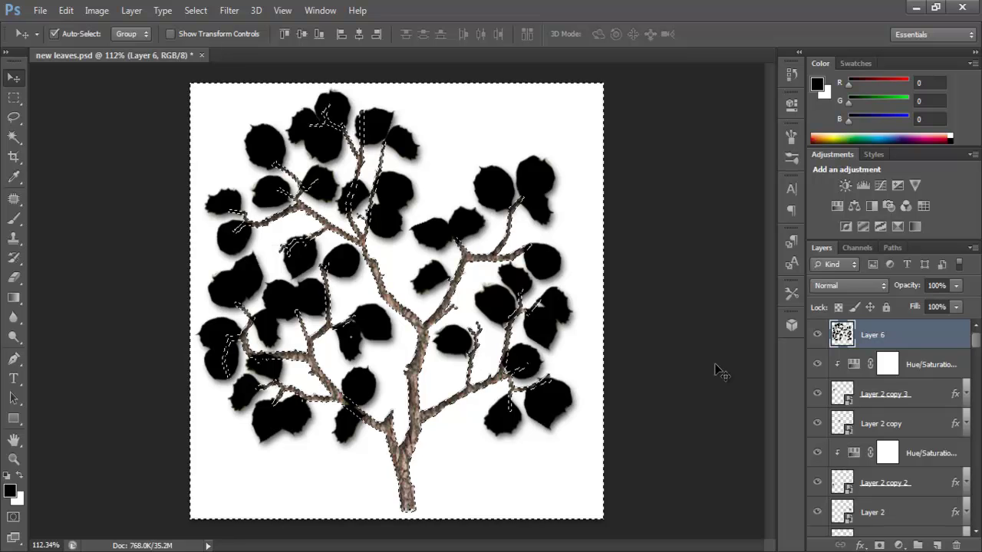
{"action": "key", "text": "ctrl+shift+i"}
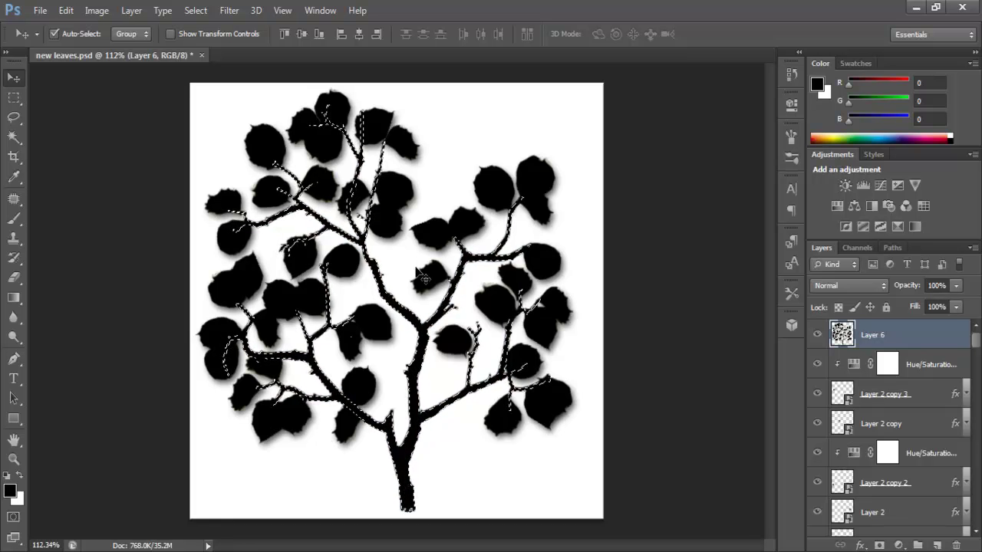
{"action": "key", "text": "ctrl+d"}
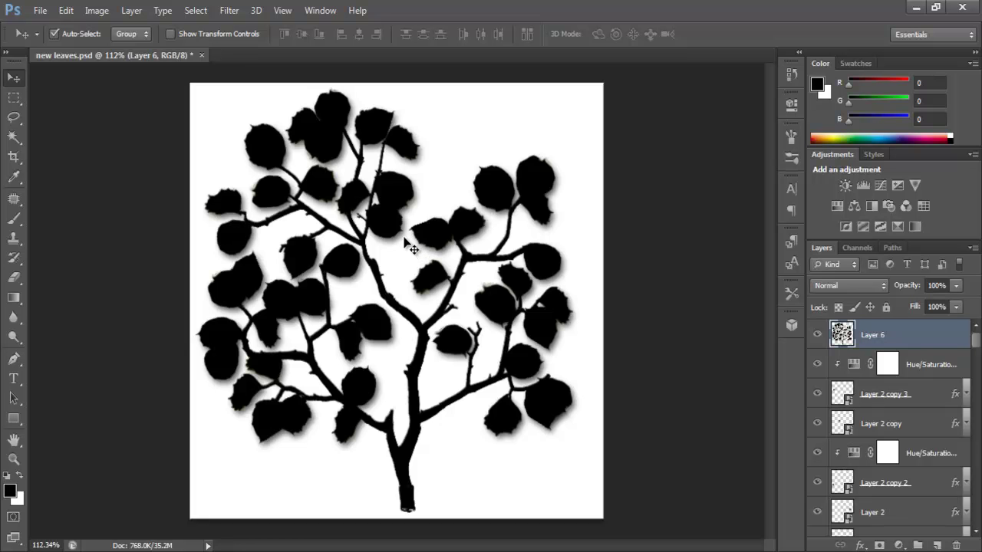
Compare the colour channels of the tree with Layer 6 hidden and shown
{"action": "mouse_move", "coordinate": [417, 250]}
{"action": "left_mouse_down"}
{"action": "mouse_move", "coordinate": [270, 261]}
{"action": "mouse_move", "coordinate": [405, 260]}
{"action": "left_mouse_up"}
{"action": "scroll", "coordinate": [407, 259], "scroll_direction": "up", "scroll_amount": 1}
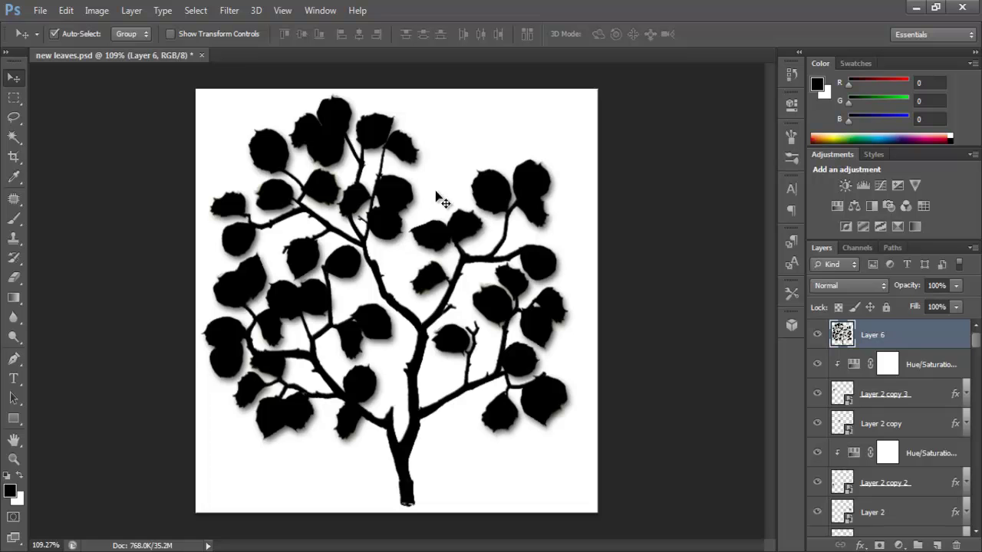
{"action": "left_click", "coordinate": [853, 248]}
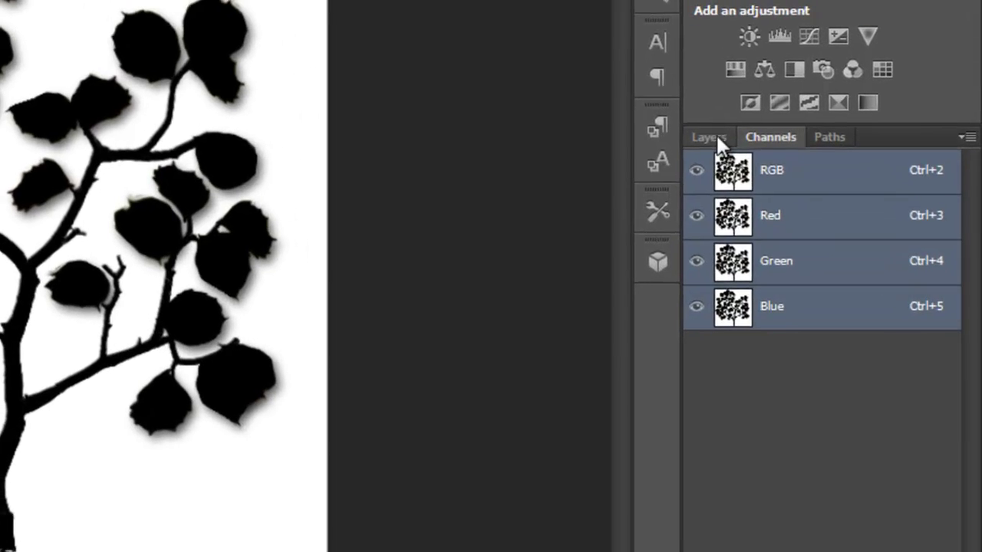
{"action": "left_click", "coordinate": [710, 136]}
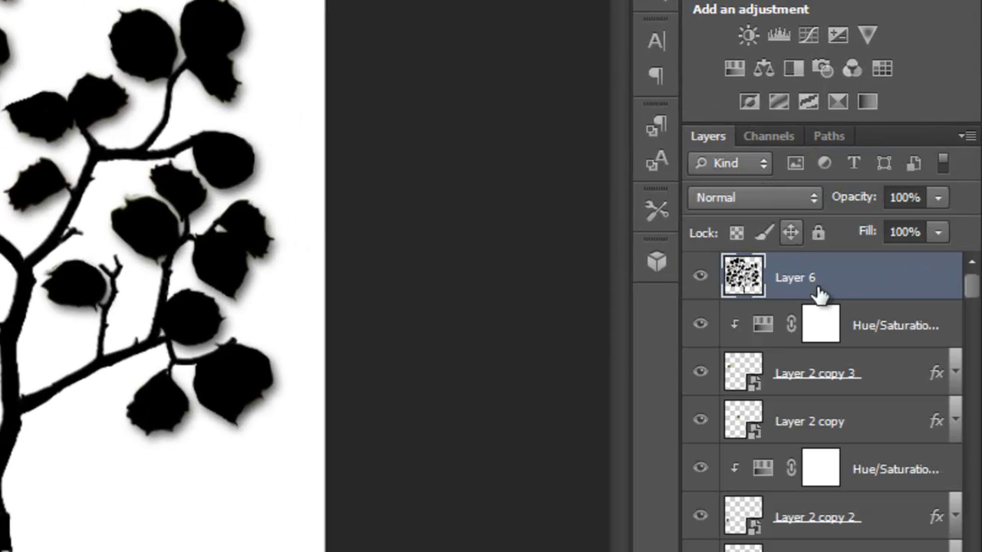
{"action": "left_click", "coordinate": [699, 276]}
{"action": "left_click", "coordinate": [771, 136]}
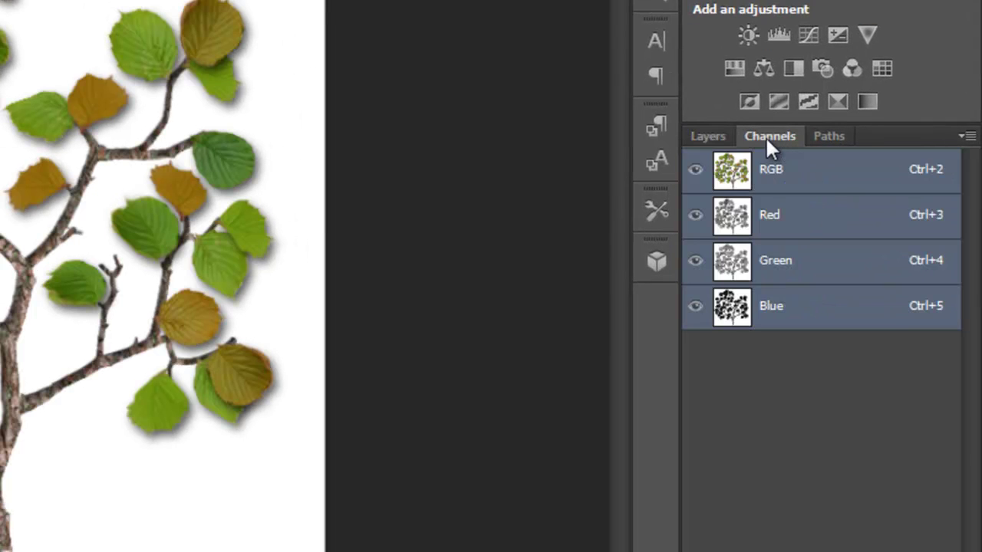
{"action": "left_click", "coordinate": [714, 136]}
{"action": "left_click", "coordinate": [699, 275]}
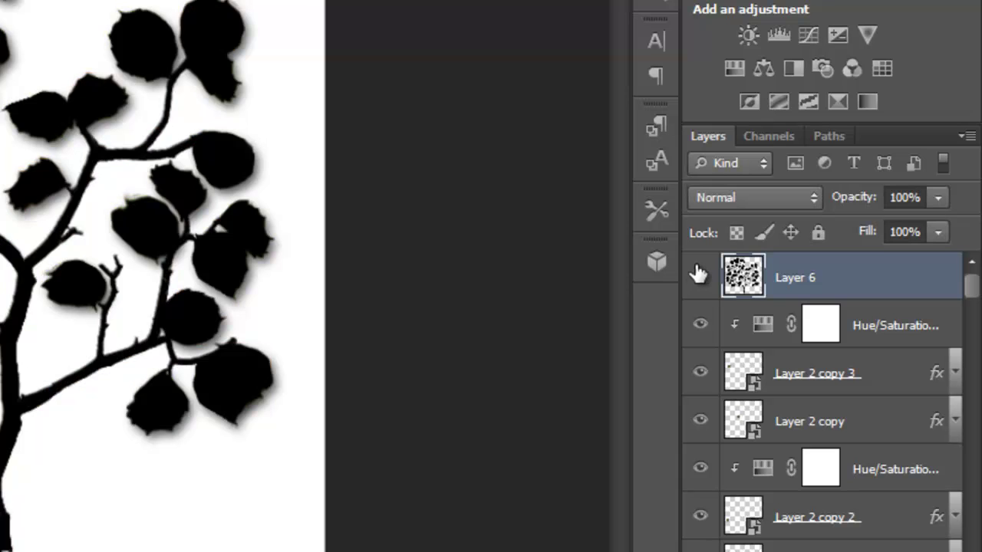
{"action": "left_click", "coordinate": [767, 138]}
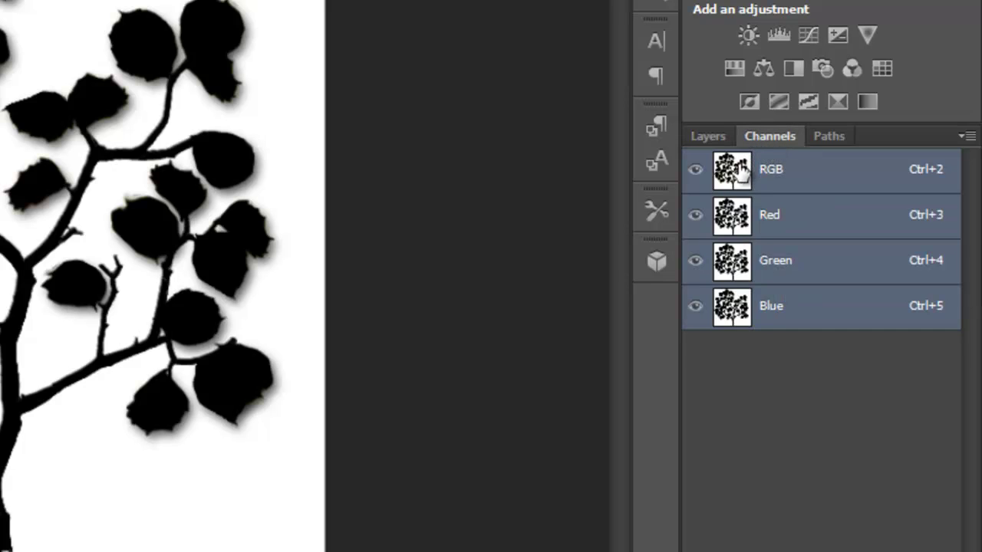
Duplicate the Blue channel and name the copy alpha
{"action": "left_click", "coordinate": [770, 309]}
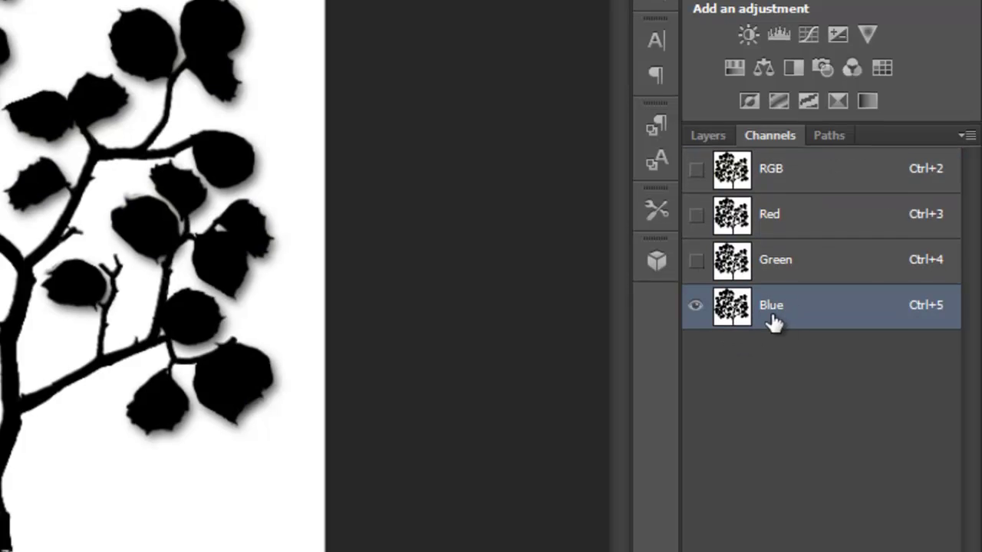
{"action": "left_click_drag", "start_coordinate": [778, 267], "coordinate": [899, 540]}
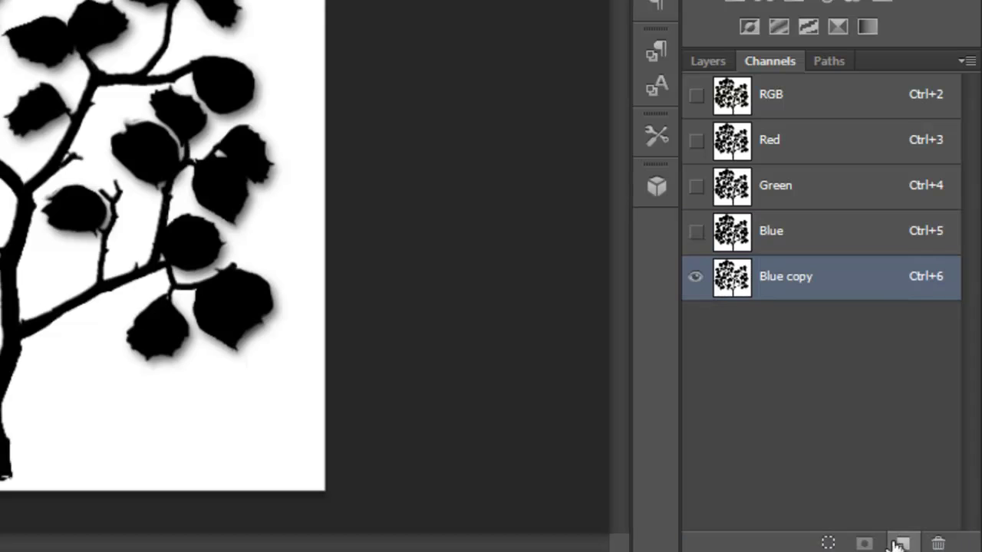
{"action": "double_click", "coordinate": [798, 284]}
{"action": "type", "text": "alpha"}
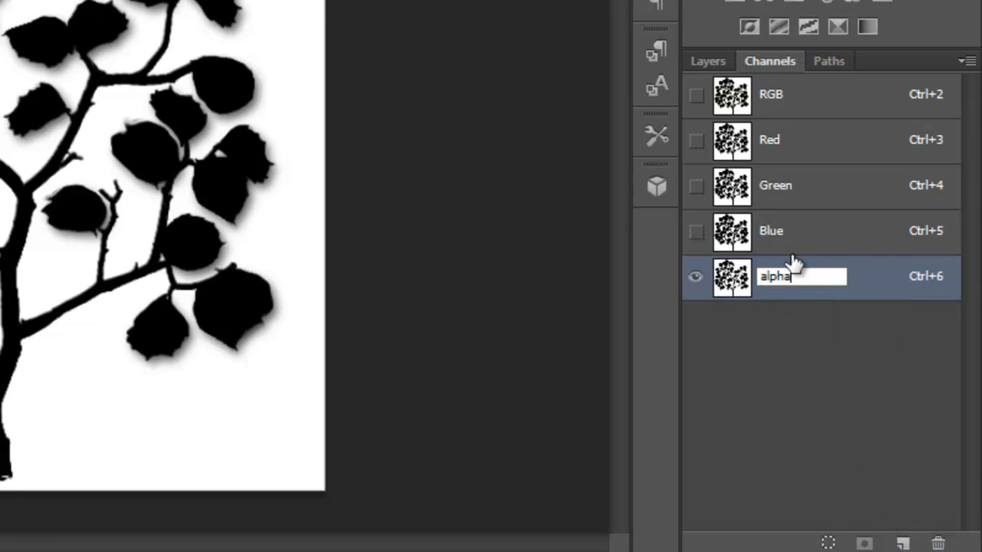
{"action": "key", "text": "Return"}
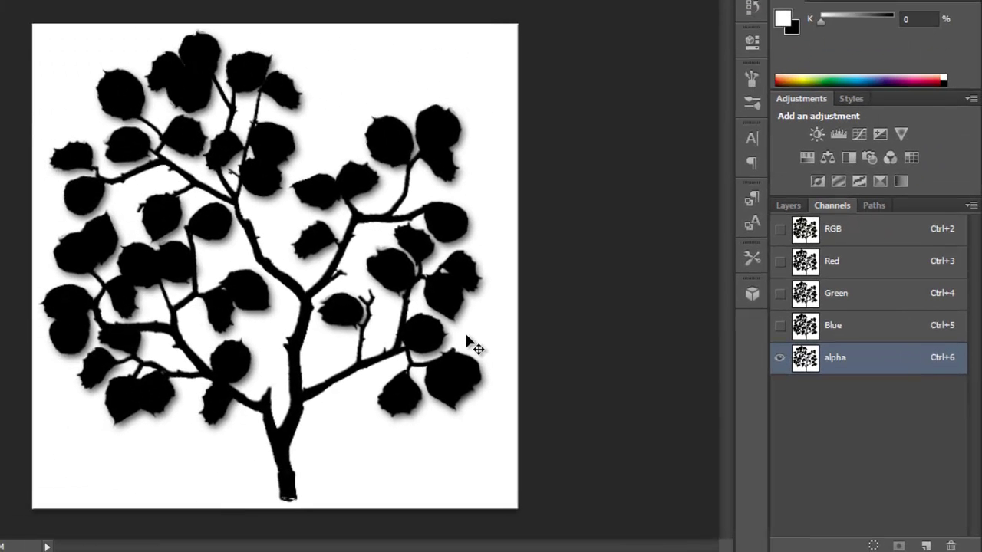
Try a Levels adjustment on the alpha channel with the white input level at 114, then cancel it
{"action": "key", "text": "ctrl+l"}
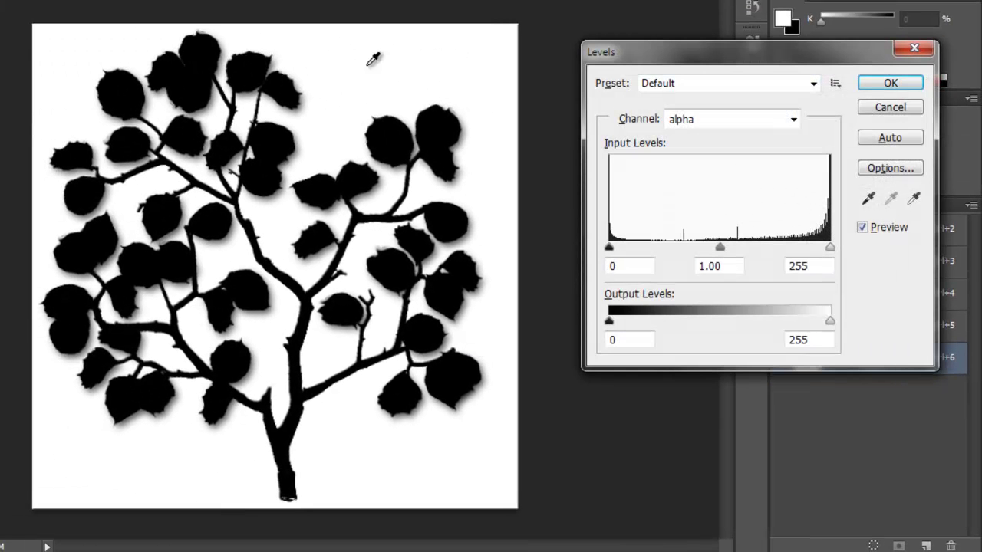
{"action": "mouse_move", "coordinate": [653, 65]}
{"action": "left_mouse_down"}
{"action": "mouse_move", "coordinate": [624, 66]}
{"action": "mouse_move", "coordinate": [639, 67]}
{"action": "left_mouse_up"}
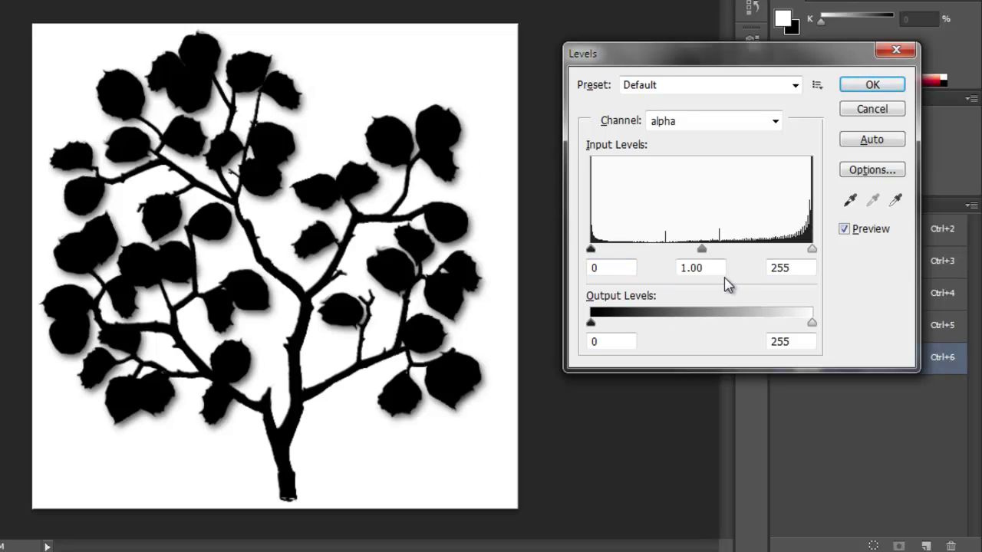
{"action": "left_click_drag", "start_coordinate": [811, 249], "coordinate": [691, 239]}
{"action": "left_click_drag", "start_coordinate": [451, 236], "coordinate": [468, 257]}
{"action": "left_click_drag", "start_coordinate": [452, 336], "coordinate": [448, 261]}
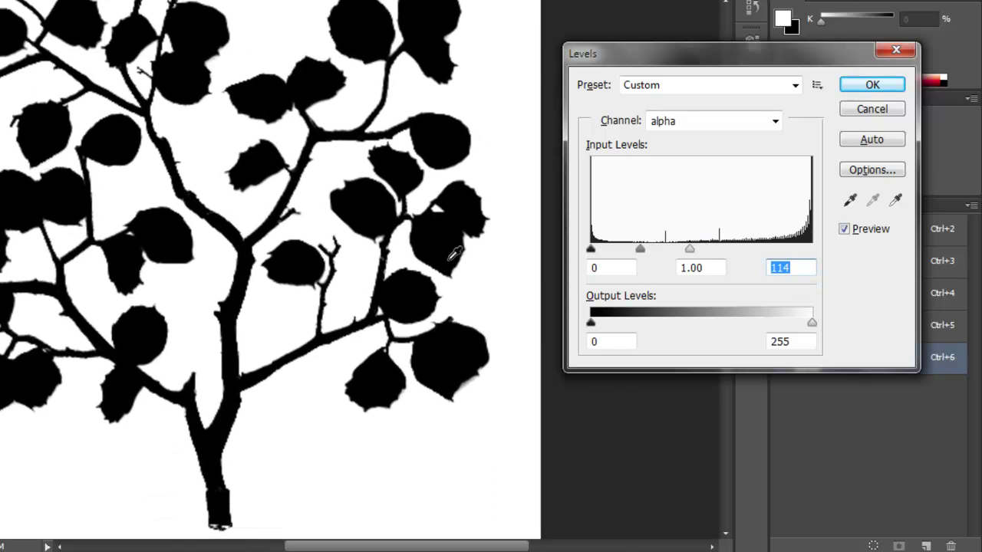
{"action": "left_click_drag", "start_coordinate": [690, 249], "coordinate": [738, 269]}
{"action": "key", "text": "ctrl+z"}
{"action": "left_click", "coordinate": [871, 110]}
Return to the composite image and step back to before the branches were filled with black on Layer 6
{"action": "left_click", "coordinate": [829, 229]}
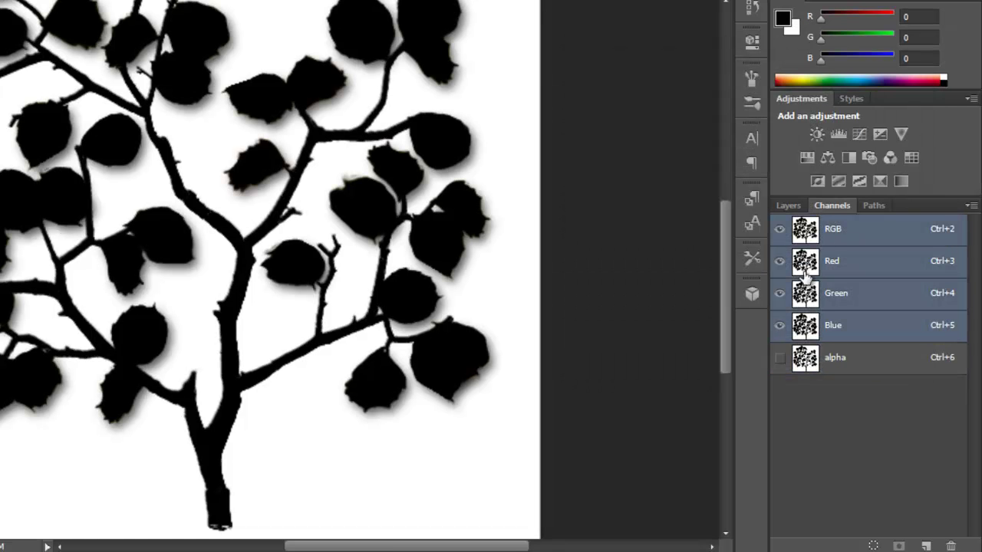
{"action": "left_click", "coordinate": [802, 204]}
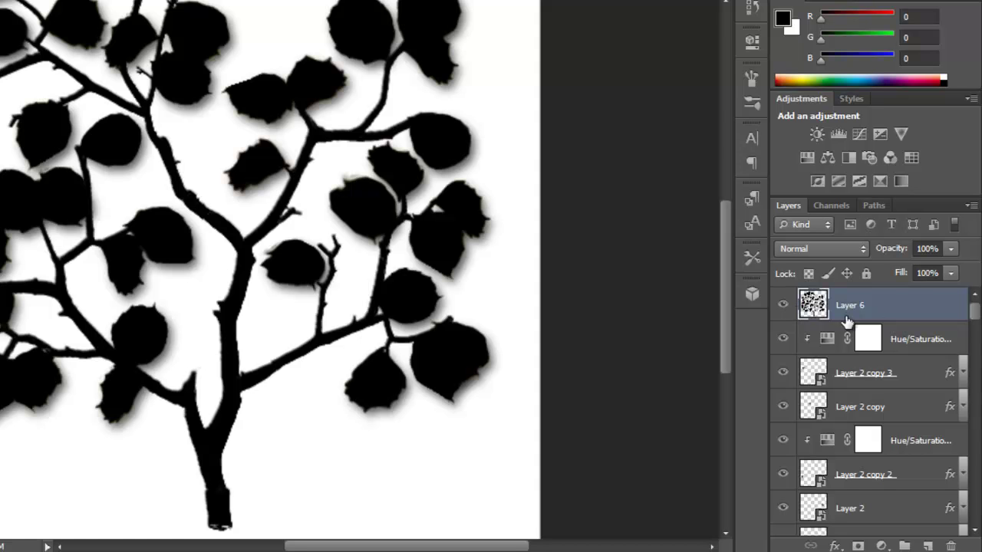
{"action": "key", "text": "ctrl+alt+z"}
{"action": "key", "text": "ctrl+alt+z"}
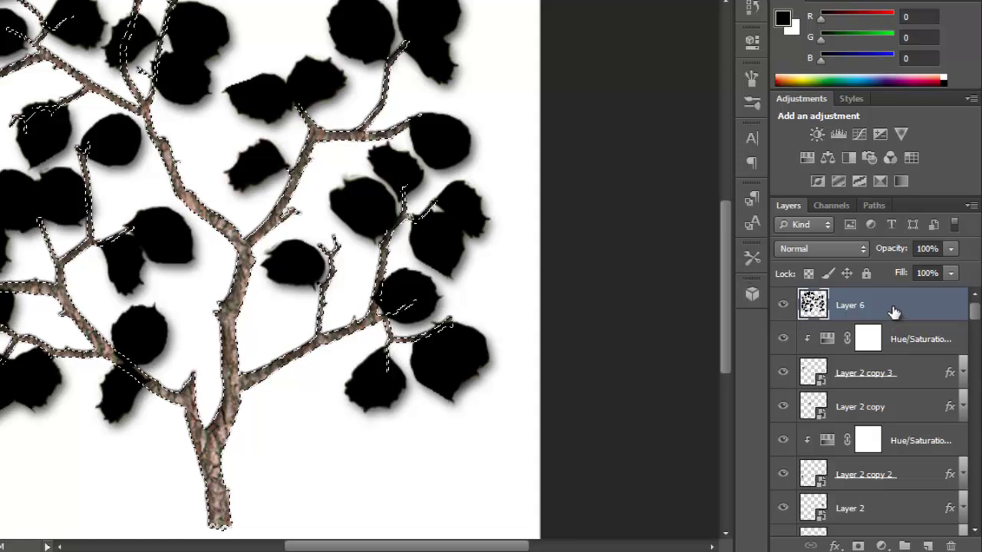
Clear the branch selection, inspect Layer 6 on its own, and show all layers again
{"action": "key", "text": "ctrl+d"}
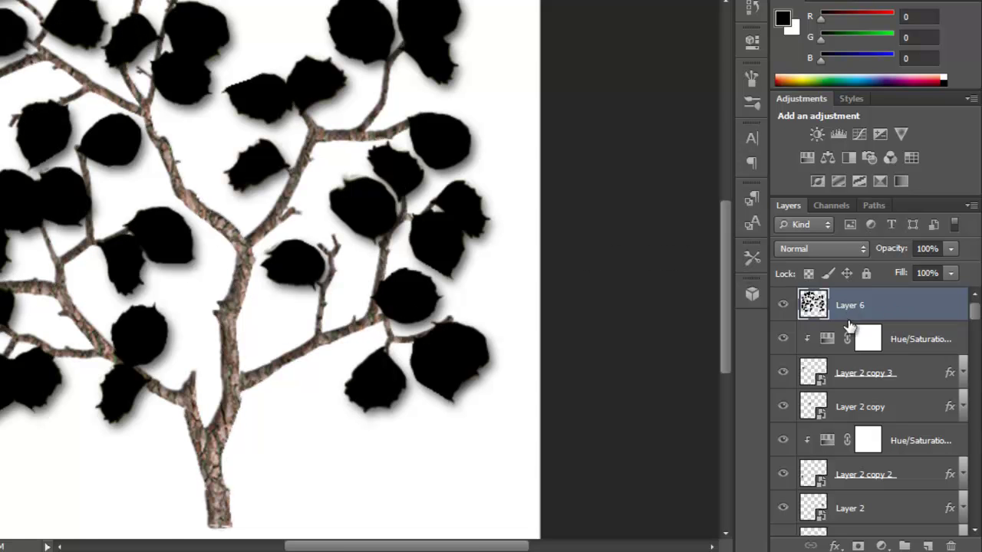
{"action": "left_click", "coordinate": [784, 305], "text": "alt"}
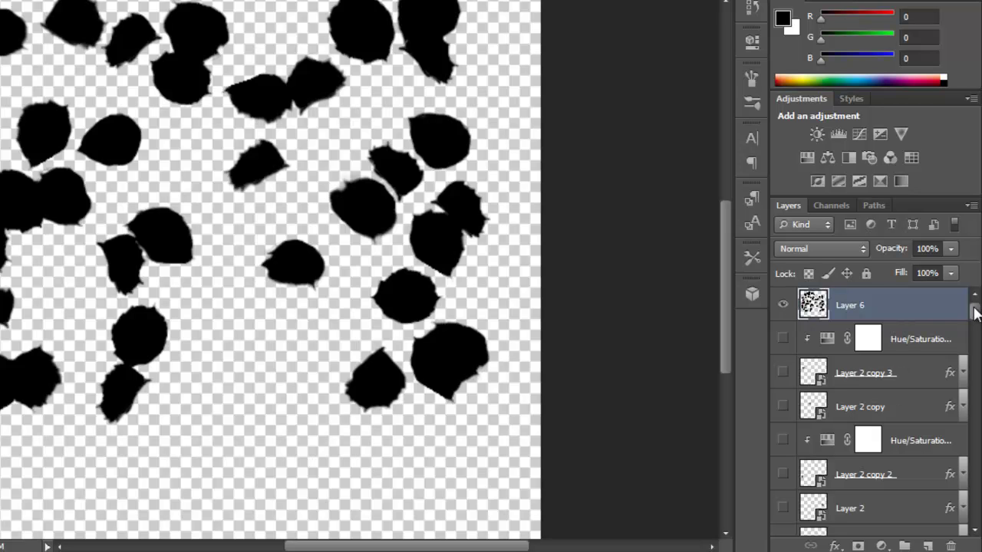
{"action": "left_click", "coordinate": [784, 305], "text": "alt"}
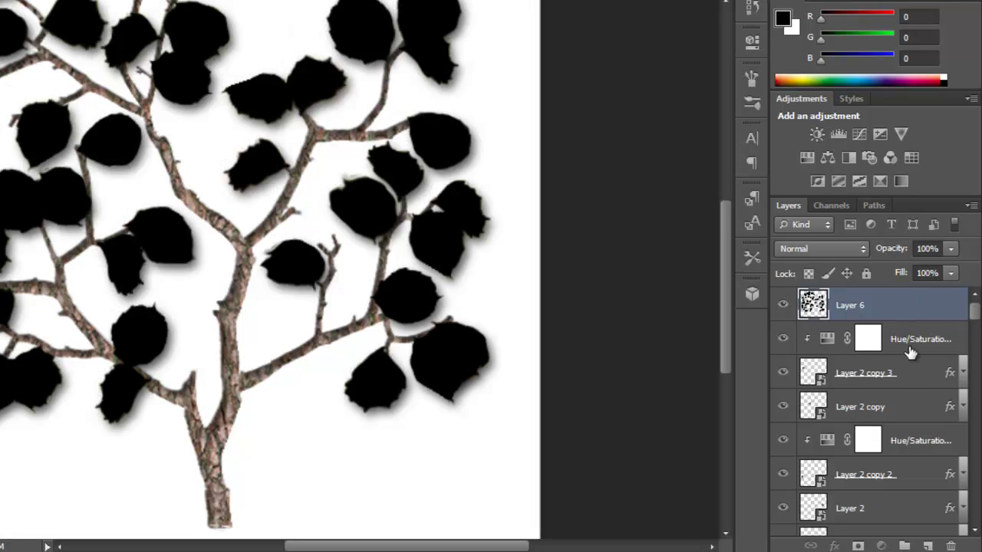
Add a new layer directly beneath Layer 6 and fill it with white
{"action": "left_click", "coordinate": [878, 346]}
{"action": "left_click", "coordinate": [906, 546]}
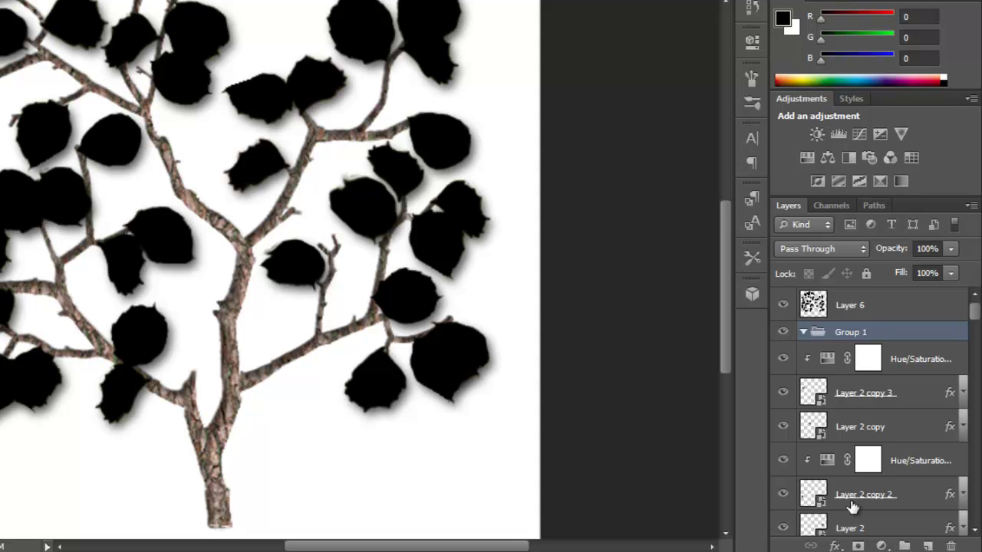
{"action": "key", "text": "ctrl+z"}
{"action": "left_click", "coordinate": [928, 546]}
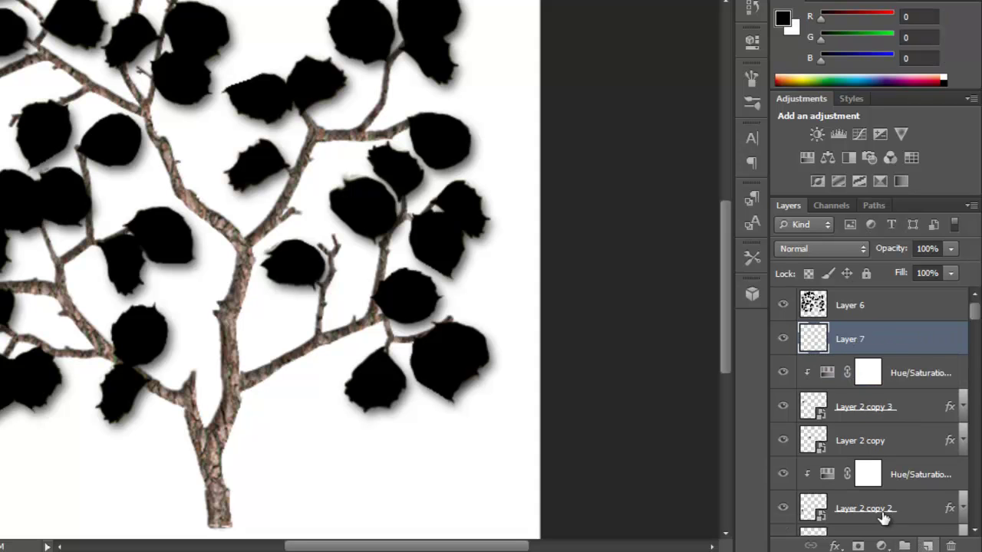
{"action": "key", "text": "ctrl+BackSpace"}
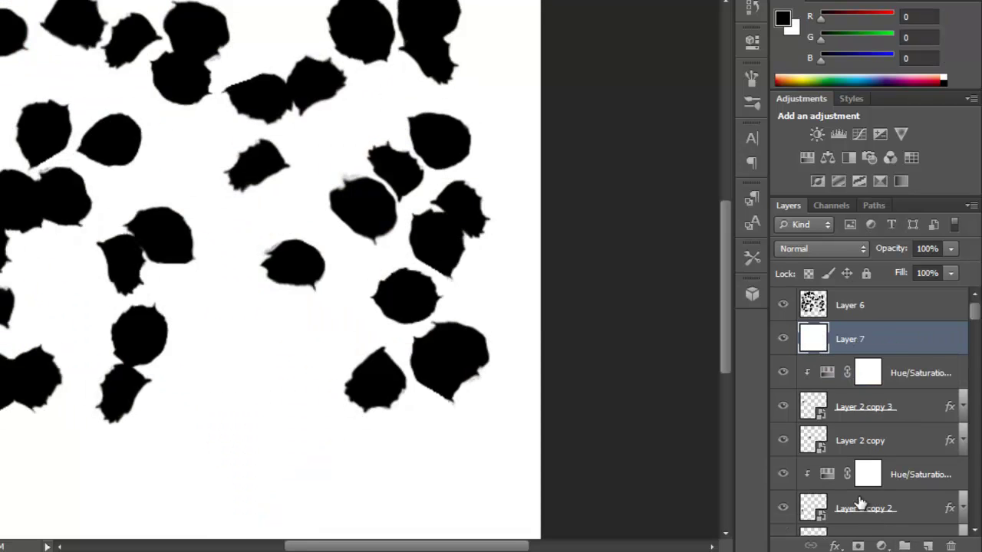
Apply a Levels adjustment to Layer 6 with the white input level at 110
{"action": "left_click", "coordinate": [846, 314]}
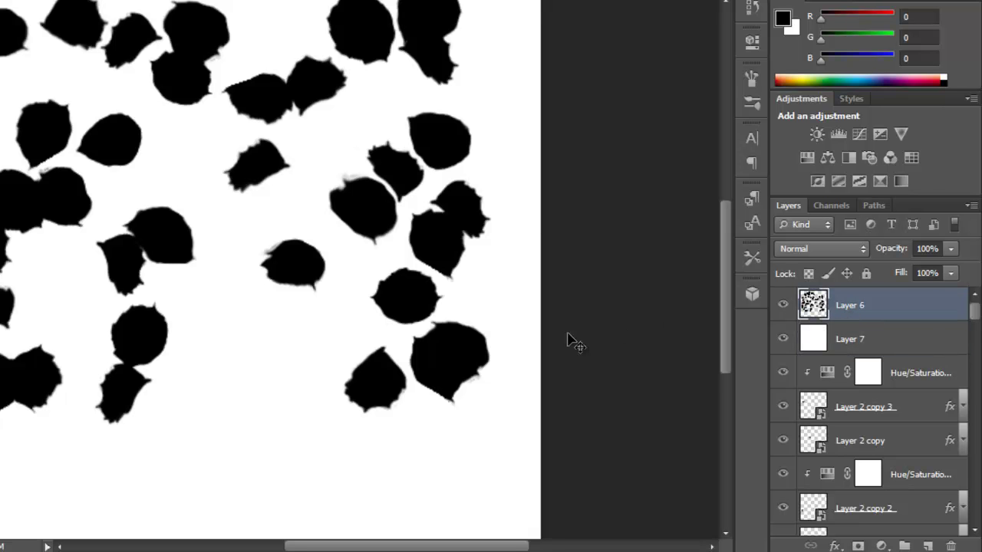
{"action": "key", "text": "ctrl+l"}
{"action": "left_click_drag", "start_coordinate": [810, 253], "coordinate": [685, 248]}
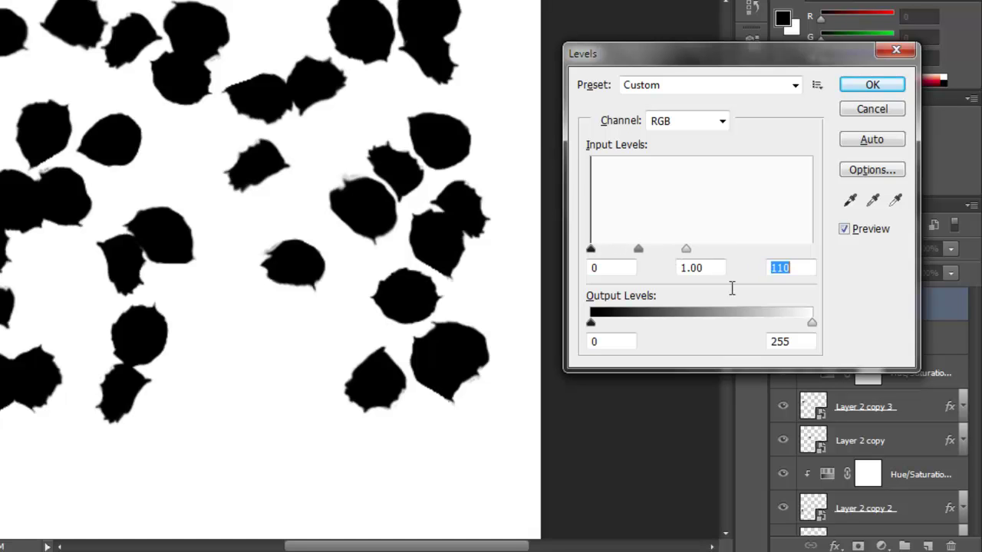
{"action": "mouse_move", "coordinate": [812, 322]}
{"action": "left_mouse_down"}
{"action": "mouse_move", "coordinate": [802, 329]}
{"action": "mouse_move", "coordinate": [813, 324]}
{"action": "left_mouse_up"}
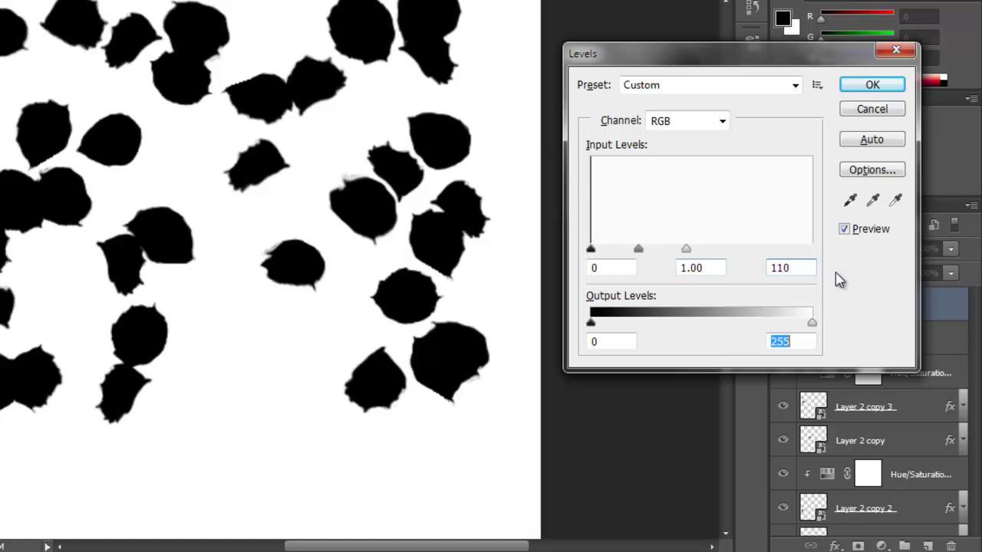
{"action": "left_click", "coordinate": [875, 86]}
Toggle Layer 6 and the white layer beneath it to compare the silhouettes with the coloured tree
{"action": "left_click", "coordinate": [784, 303]}
{"action": "left_click", "coordinate": [783, 303]}
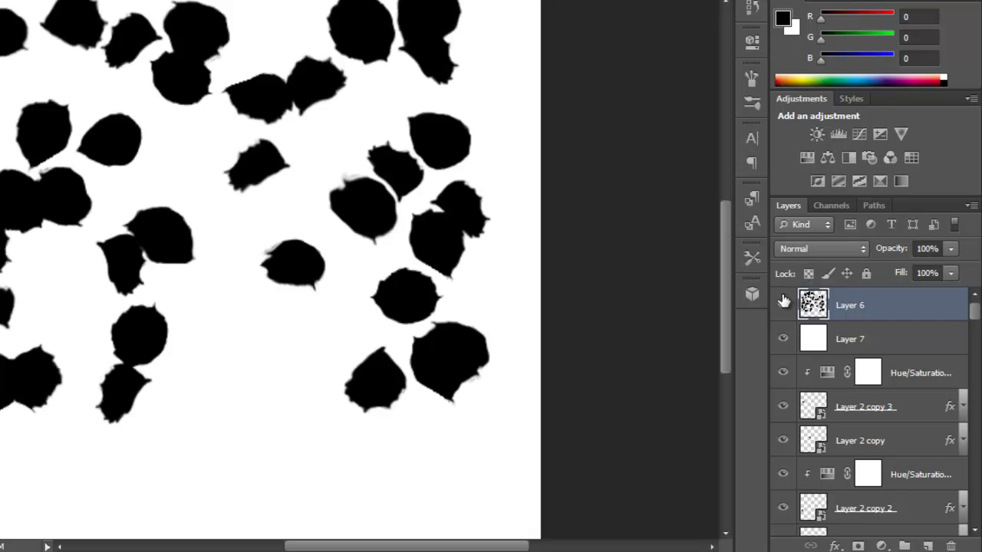
{"action": "left_click", "coordinate": [782, 338]}
{"action": "left_click", "coordinate": [783, 338]}
{"action": "left_click", "coordinate": [783, 304]}
{"action": "left_click", "coordinate": [783, 304]}
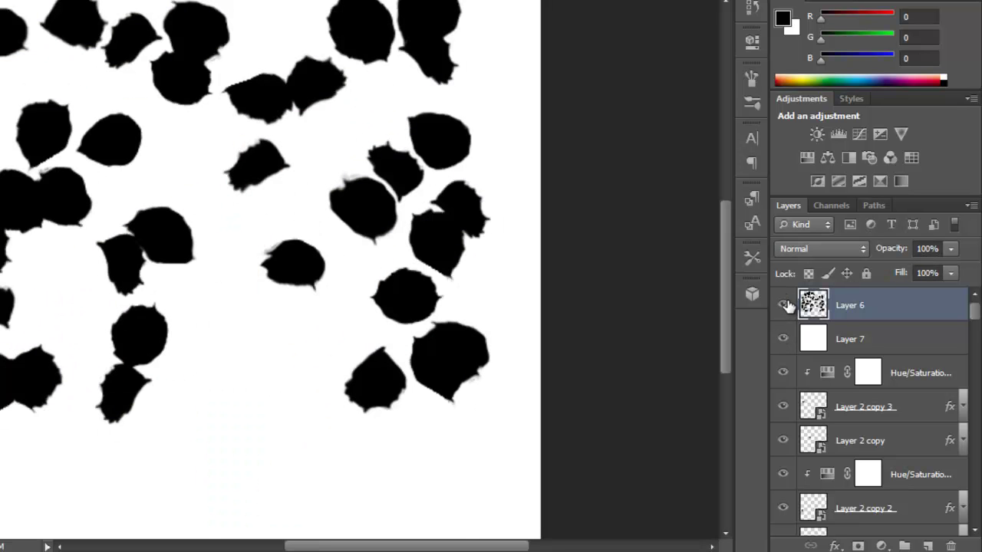
Add a Levels adjustment layer above Layer 6 with the white input level at 141
{"action": "left_click", "coordinate": [837, 134]}
{"action": "left_click_drag", "start_coordinate": [708, 208], "coordinate": [625, 208]}
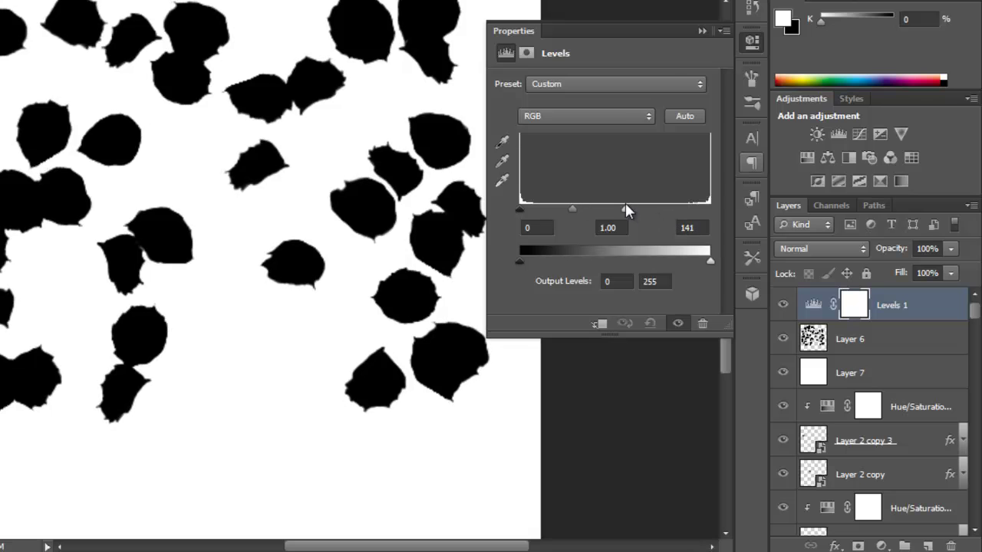
{"action": "left_click", "coordinate": [702, 31]}
Check Layer 5 on its own, show all layers again, and load its branch mask as a selection
{"action": "left_click_drag", "start_coordinate": [972, 310], "coordinate": [923, 474]}
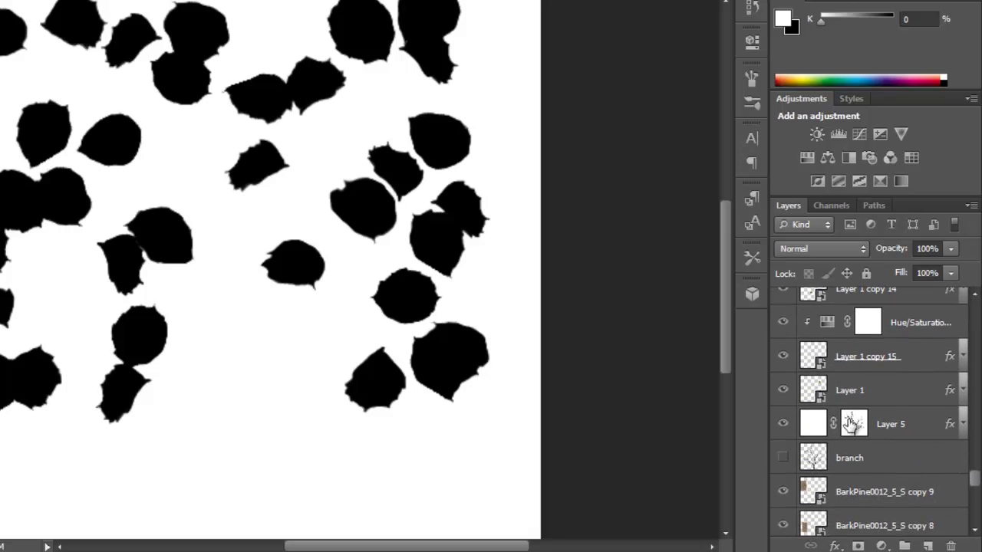
{"action": "left_click", "coordinate": [852, 424]}
{"action": "left_click", "coordinate": [783, 424], "text": "alt"}
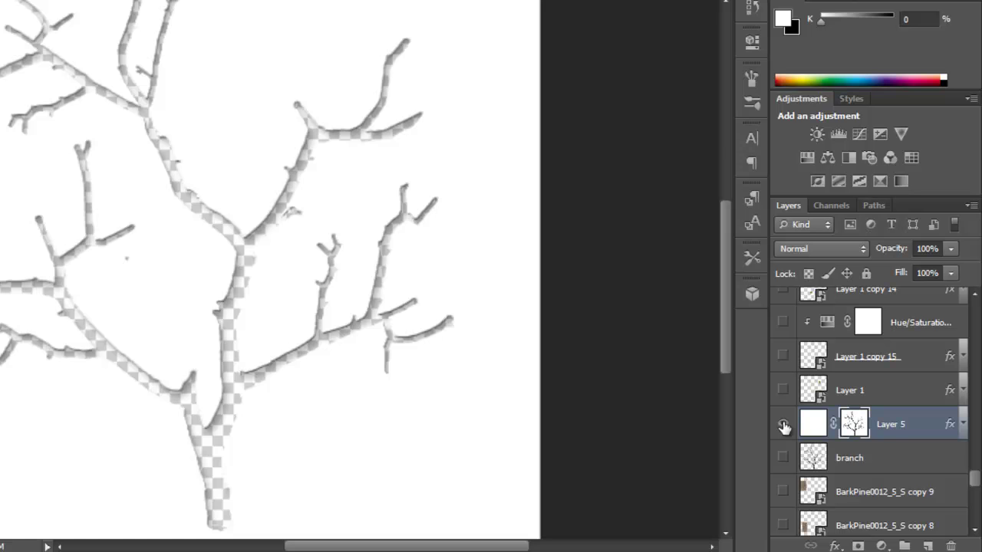
{"action": "left_click", "coordinate": [783, 426], "text": "alt"}
{"action": "left_click", "coordinate": [853, 424], "text": "ctrl"}
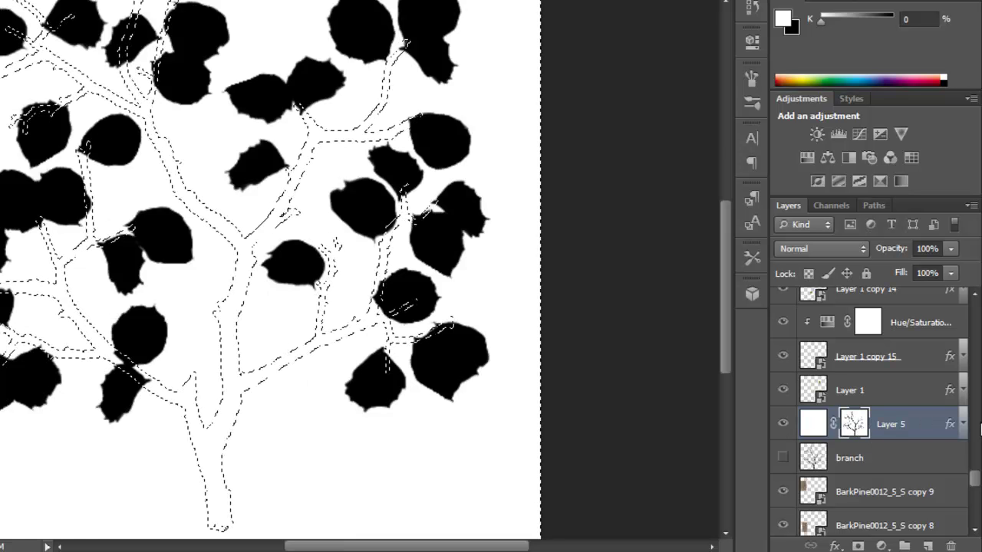
Add a new layer above Levels 1 and fill the branch shape with black using the inverted mask selection
{"action": "scroll", "coordinate": [932, 368], "scroll_direction": "up", "scroll_amount": 10}
{"action": "left_click", "coordinate": [865, 340]}
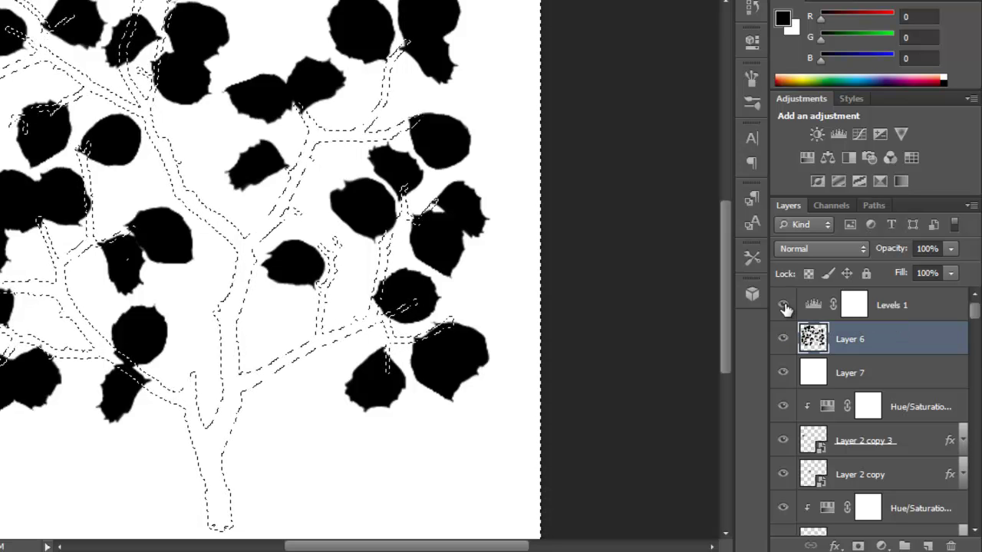
{"action": "left_click", "coordinate": [894, 317]}
{"action": "left_click", "coordinate": [928, 547]}
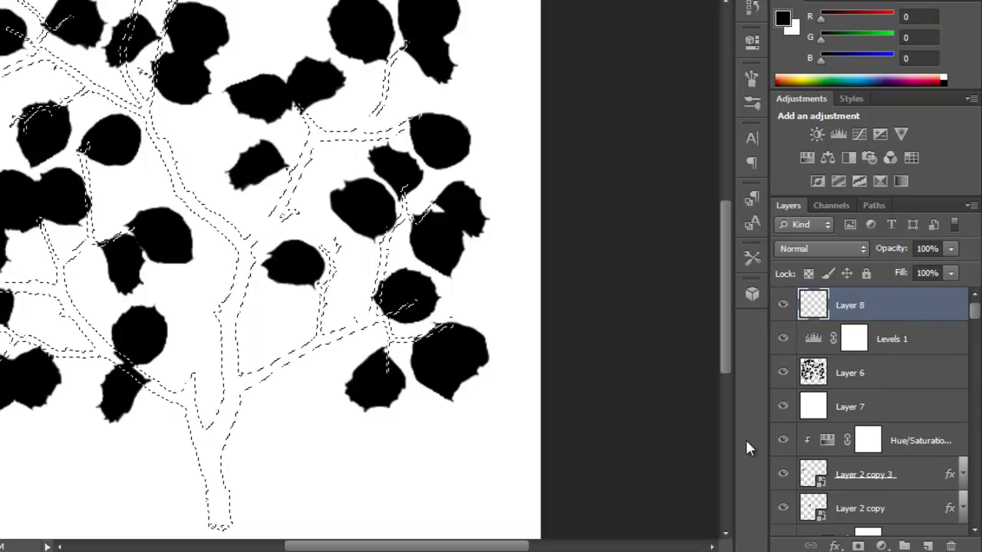
{"action": "key", "text": "alt+BackSpace"}
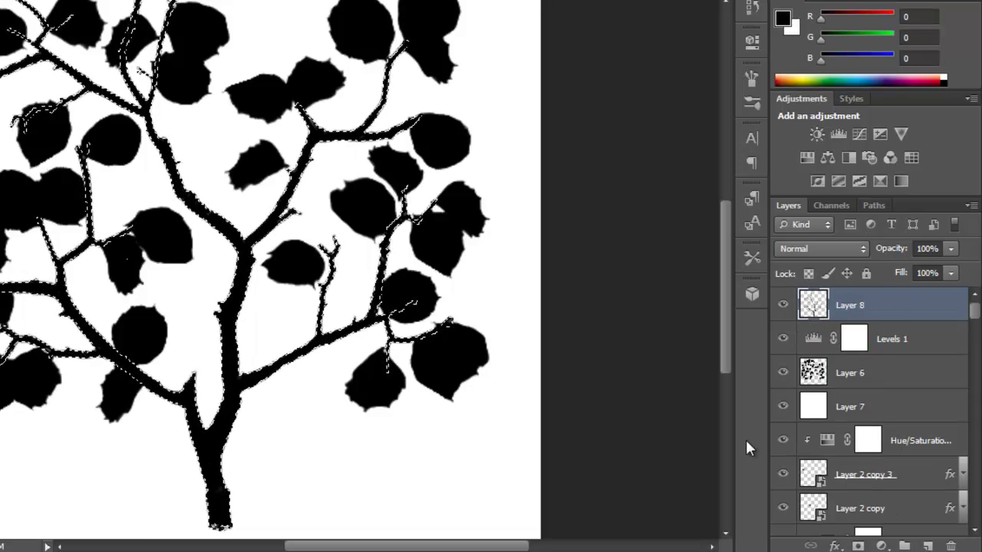
{"action": "key", "text": "ctrl+0"}
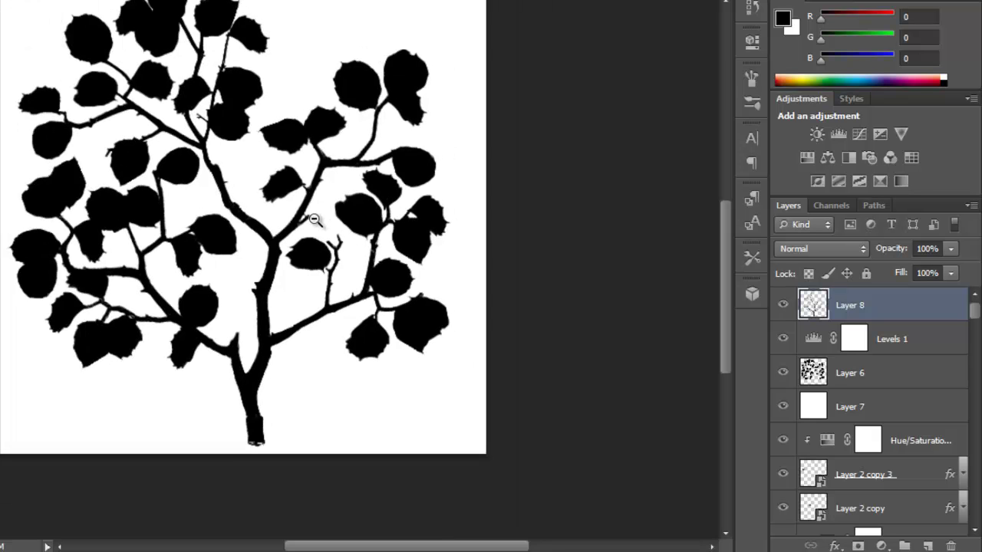
{"action": "left_click", "coordinate": [324, 280]}
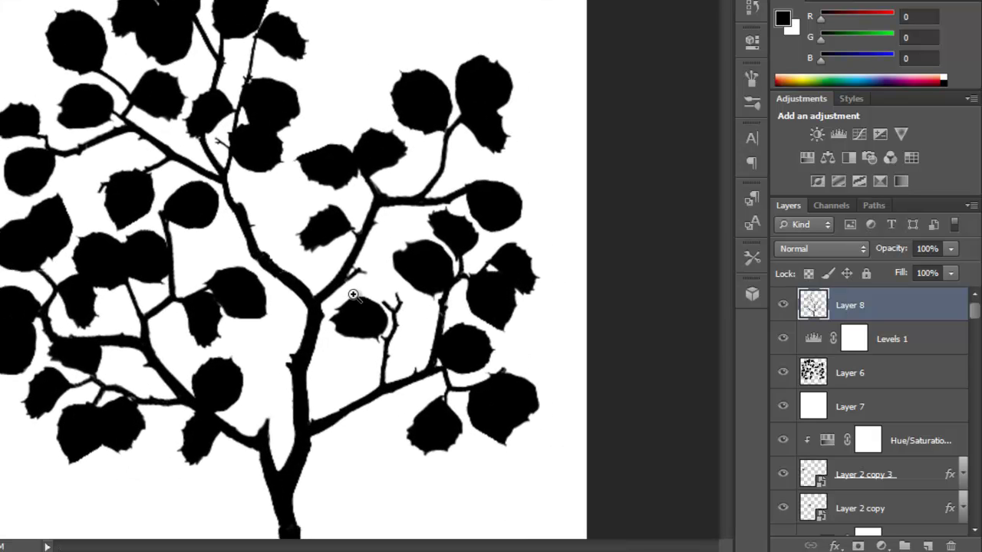
{"action": "left_click_drag", "start_coordinate": [404, 280], "coordinate": [714, 218]}
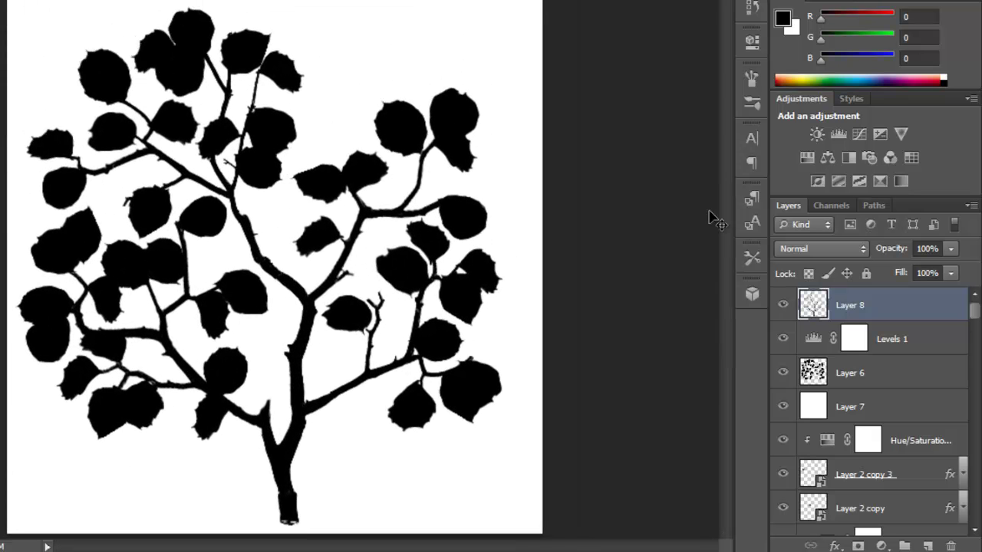
Duplicate the Blue channel and rename the copy alpha
{"action": "left_click", "coordinate": [826, 207]}
{"action": "left_click", "coordinate": [840, 325]}
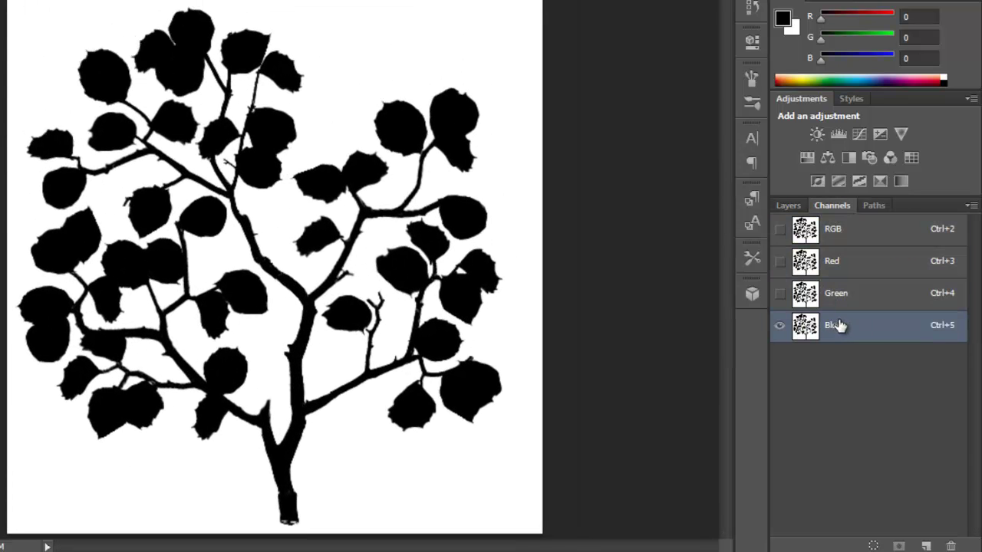
{"action": "left_click_drag", "start_coordinate": [834, 327], "coordinate": [926, 545]}
{"action": "double_click", "coordinate": [856, 364]}
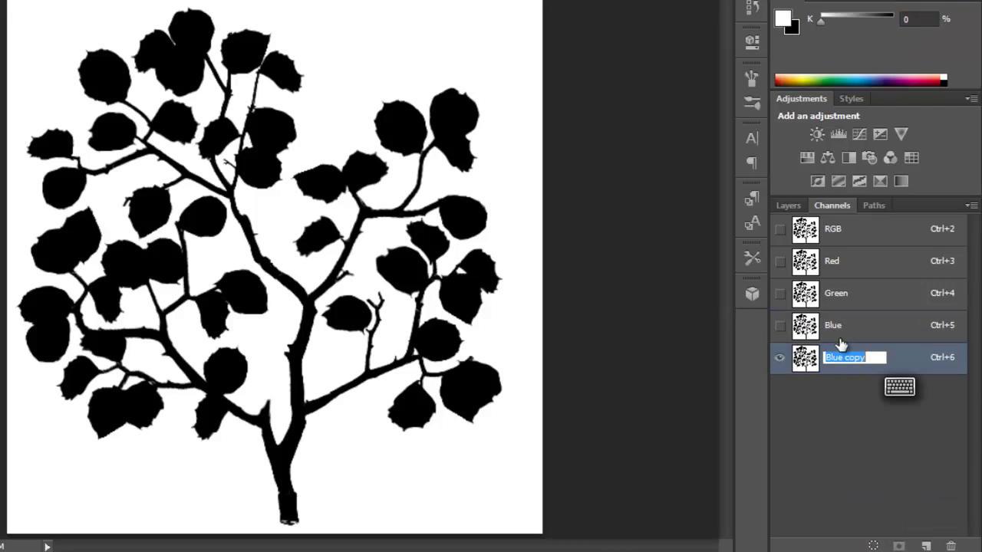
{"action": "type", "text": "alpha"}
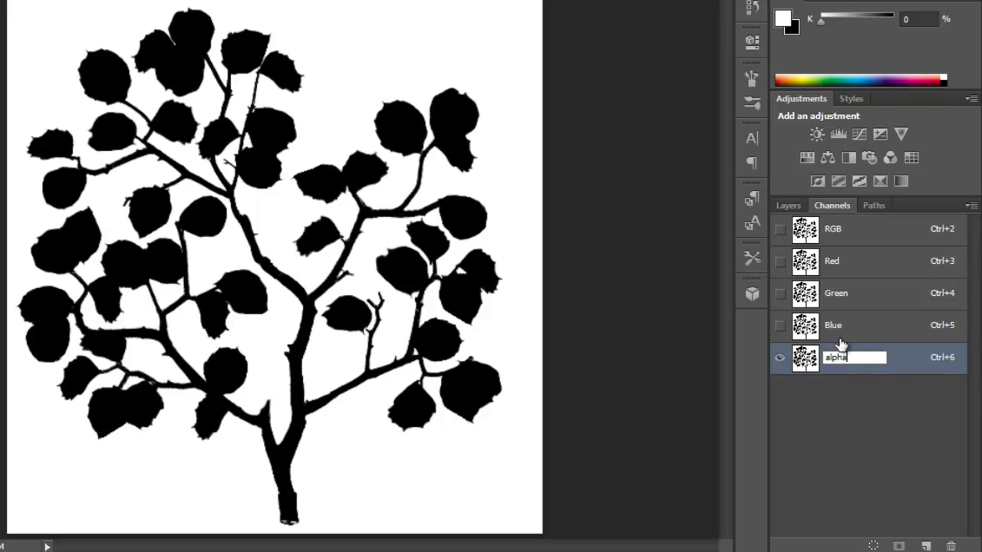
{"action": "key", "text": "Return"}
Return to the RGB composite and hide Layer 8, Levels 1, Layer 6 and Layer 7
{"action": "left_click", "coordinate": [843, 238]}
{"action": "left_click", "coordinate": [785, 205]}
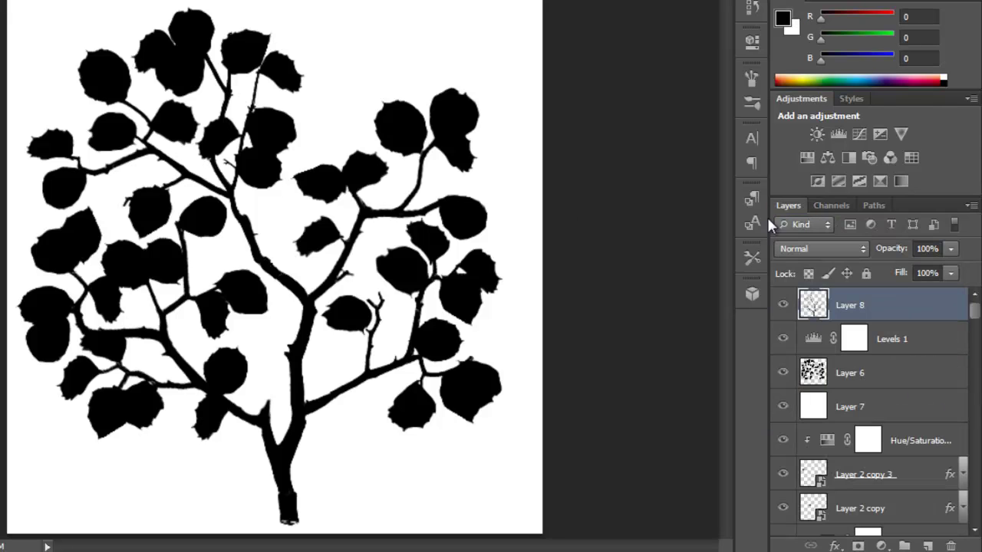
{"action": "left_click_drag", "start_coordinate": [783, 305], "coordinate": [782, 407]}
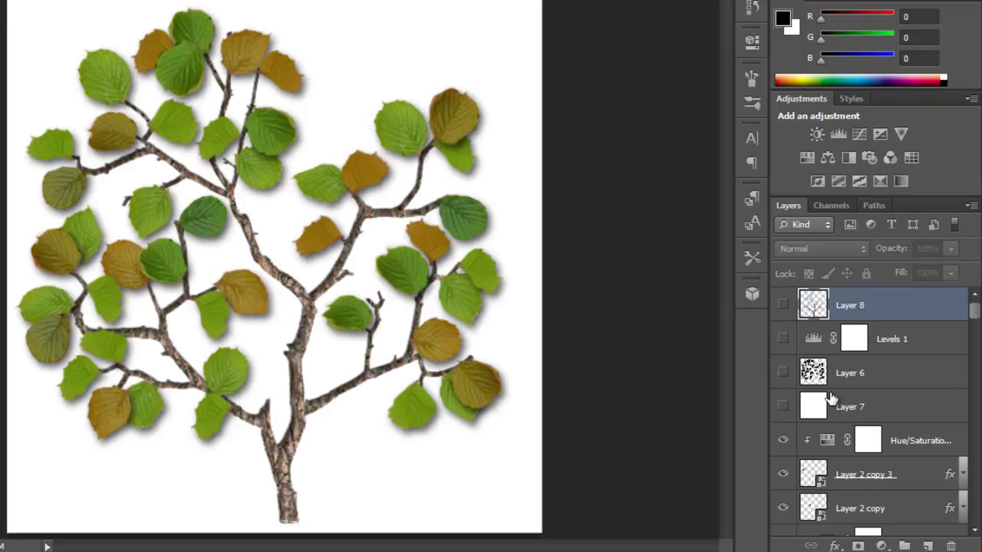
{"action": "left_click_drag", "start_coordinate": [490, 279], "coordinate": [489, 279]}
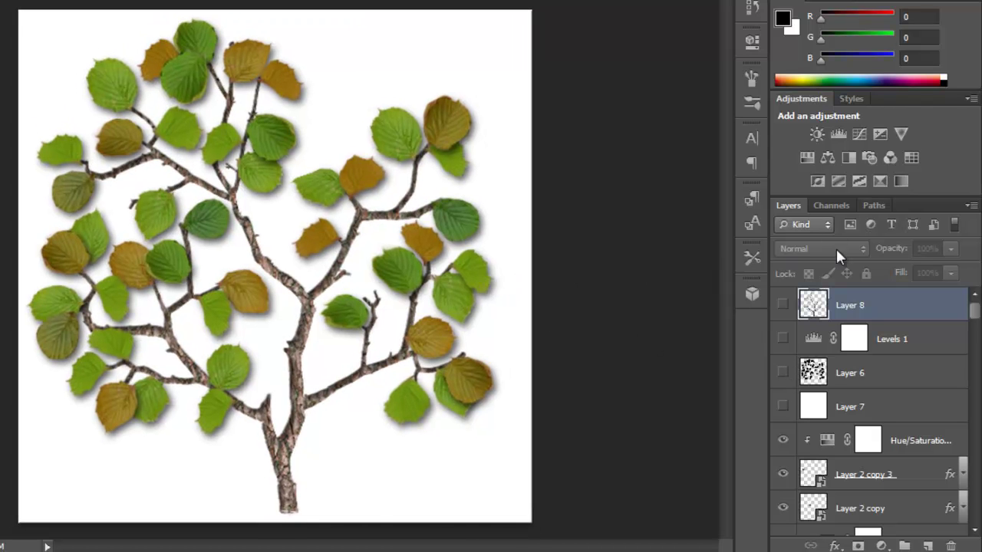
Load the alpha channel as a selection to check its outline against the coloured tree, and deselect it
{"action": "left_click", "coordinate": [834, 205]}
{"action": "left_click", "coordinate": [807, 368], "text": "ctrl"}
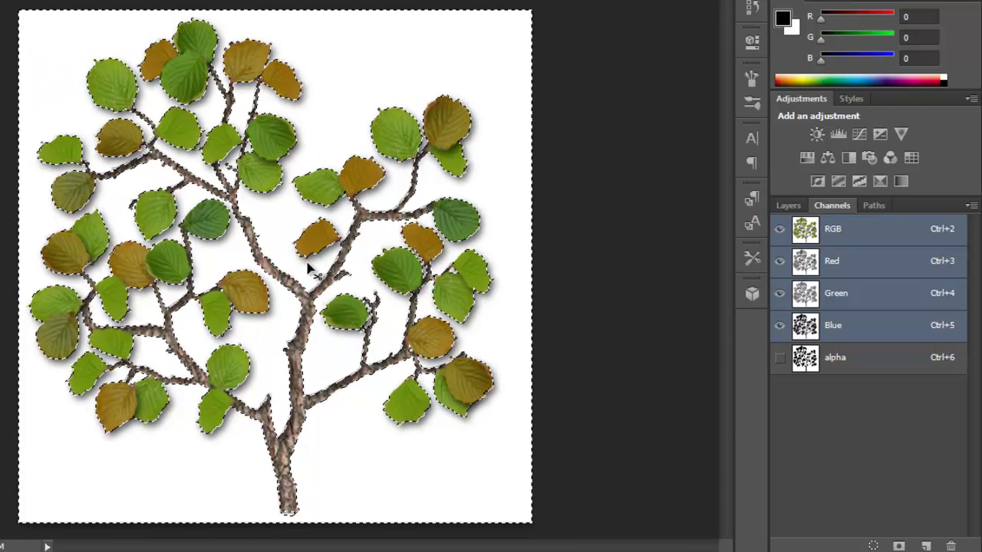
{"action": "key", "text": "ctrl+d"}
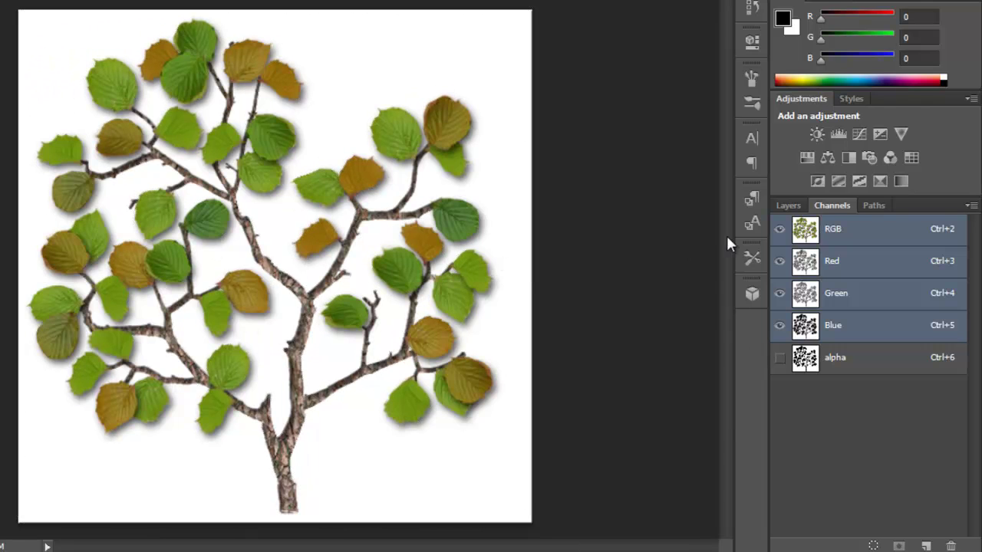
{"action": "left_click", "coordinate": [838, 365]}
{"action": "left_click", "coordinate": [786, 204]}
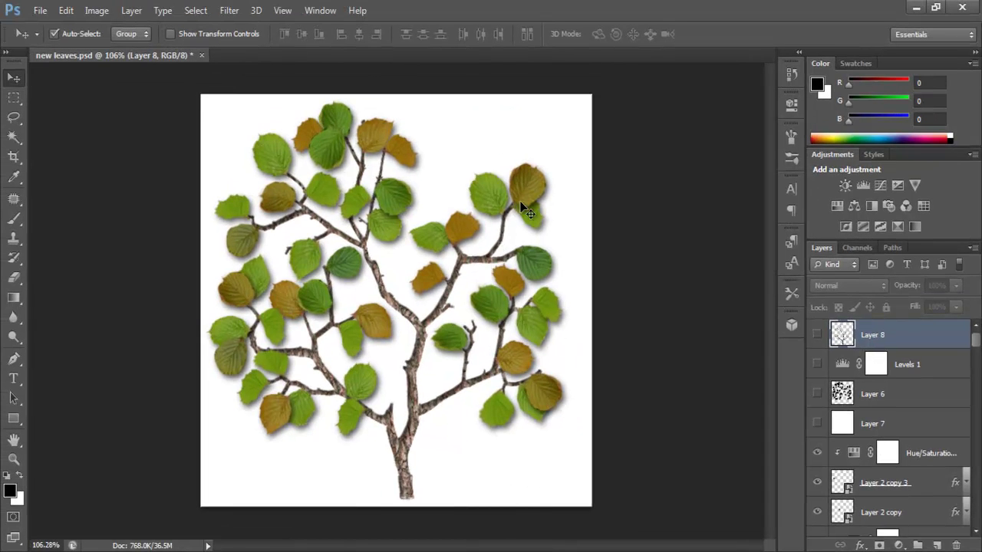
Flatten the image and discard the hidden layers
{"action": "scroll", "coordinate": [971, 342], "scroll_direction": "down", "scroll_amount": 3}
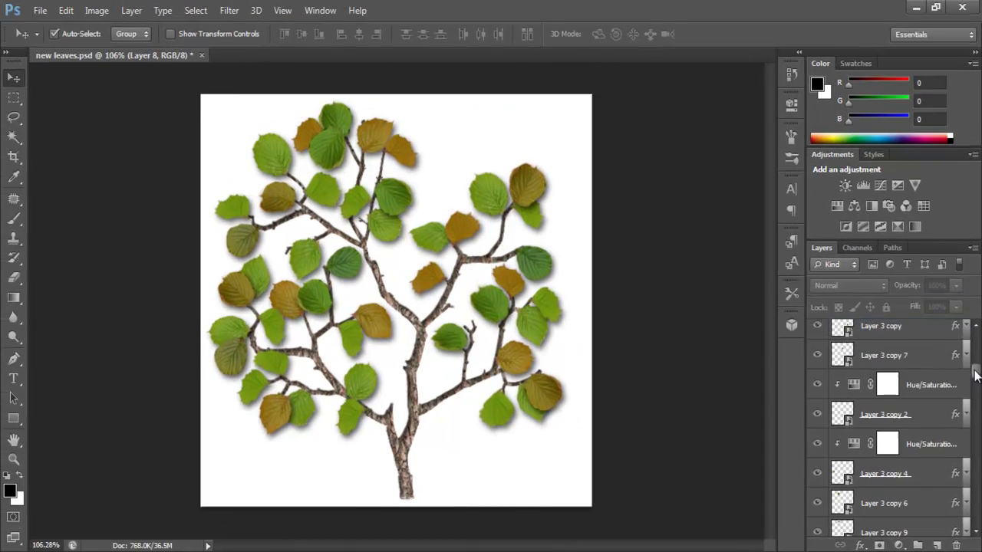
{"action": "scroll", "coordinate": [890, 430], "scroll_direction": "down", "scroll_amount": 5}
{"action": "scroll", "coordinate": [889, 429], "scroll_direction": "up", "scroll_amount": 10}
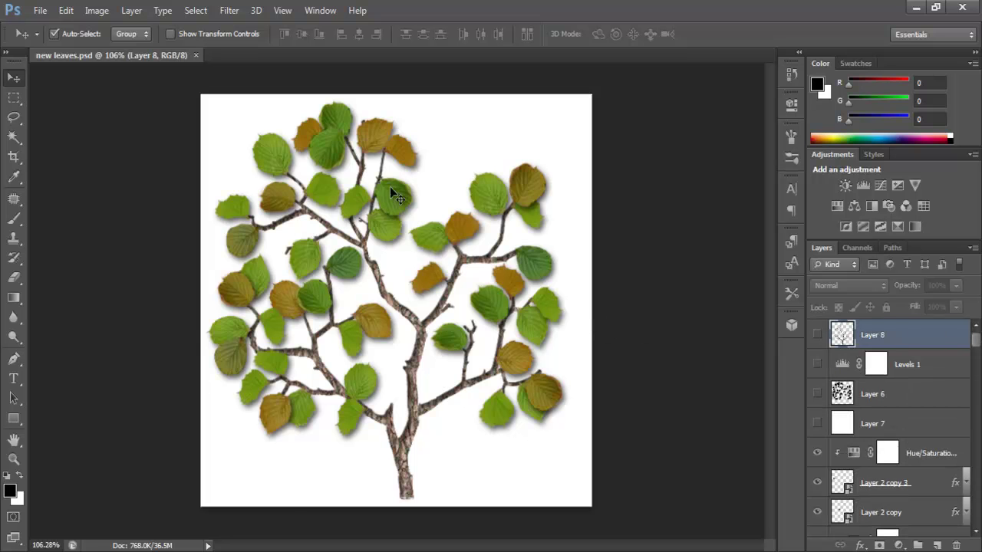
{"action": "left_click", "coordinate": [131, 13]}
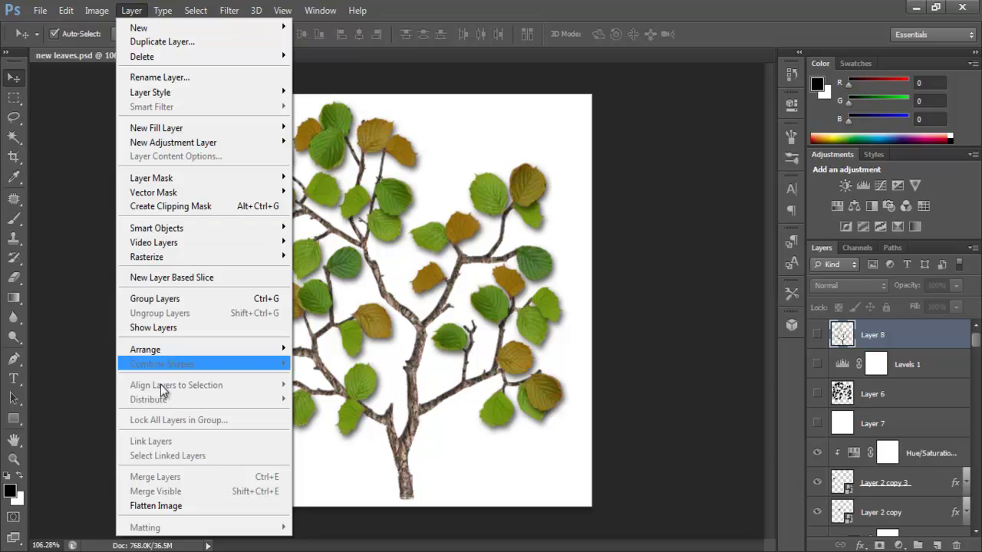
{"action": "left_click", "coordinate": [230, 506]}
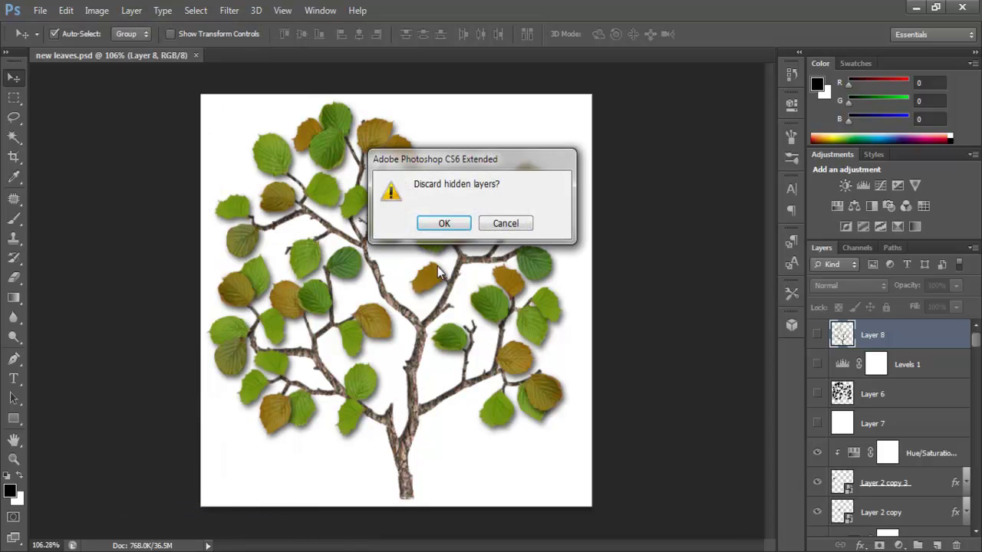
{"action": "left_click", "coordinate": [451, 223]}
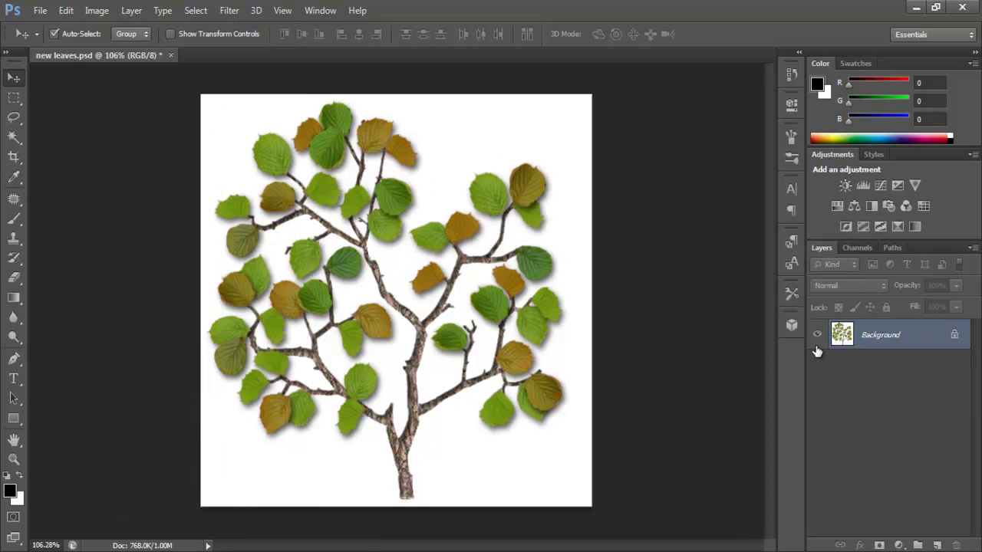
Invert the alpha channel so the tree is white on black, and return to the RGB composite
{"action": "left_click", "coordinate": [859, 247]}
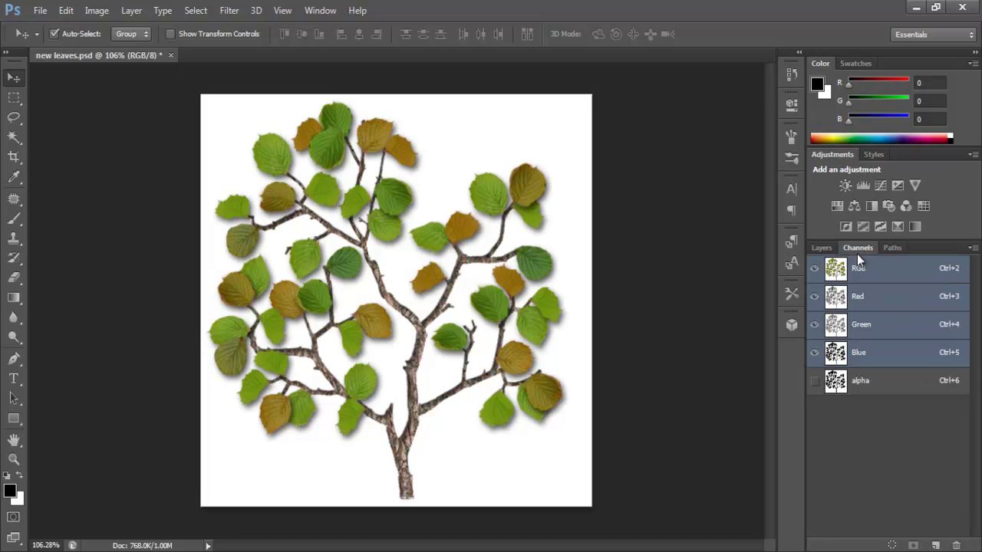
{"action": "left_click", "coordinate": [861, 389]}
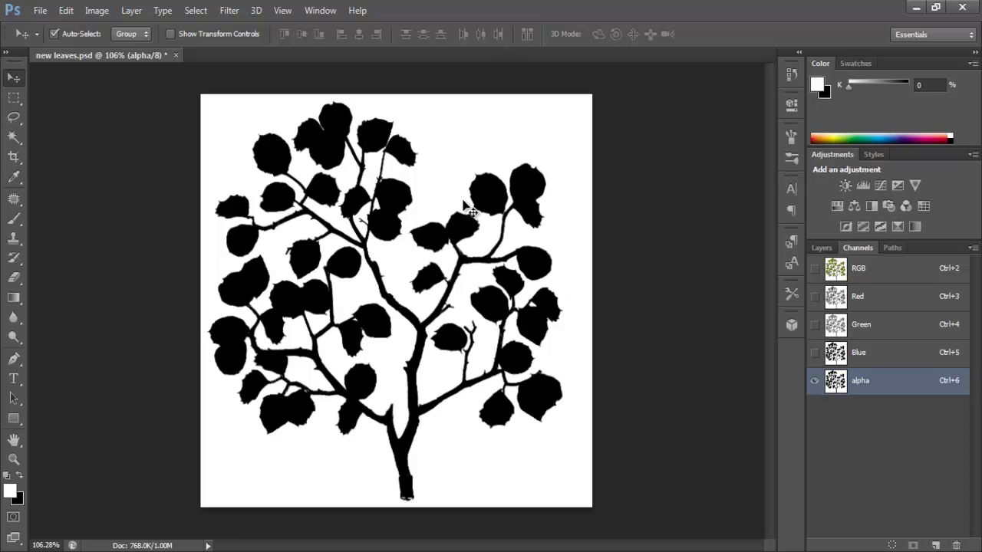
{"action": "key", "text": "ctrl+i"}
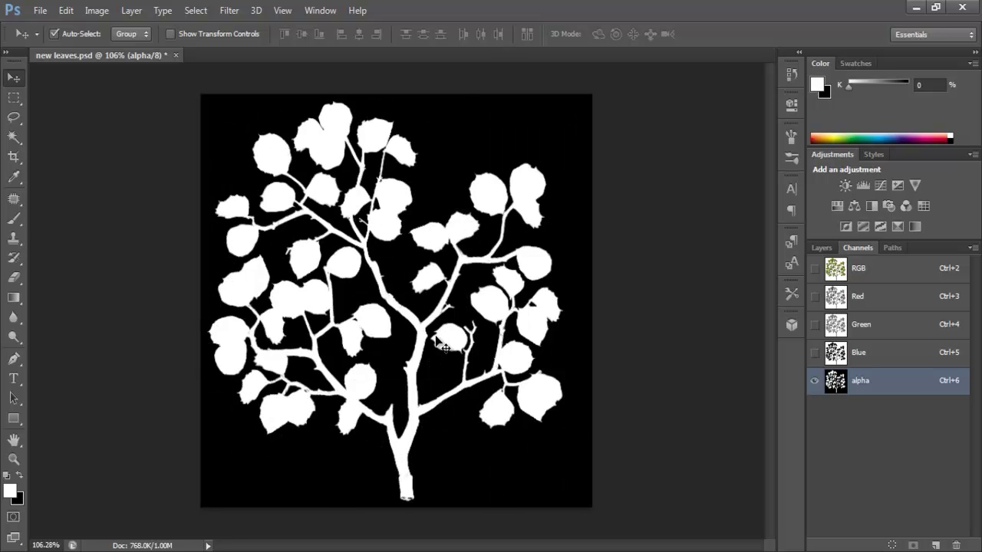
{"action": "left_click", "coordinate": [867, 272]}
{"action": "left_click", "coordinate": [821, 247]}
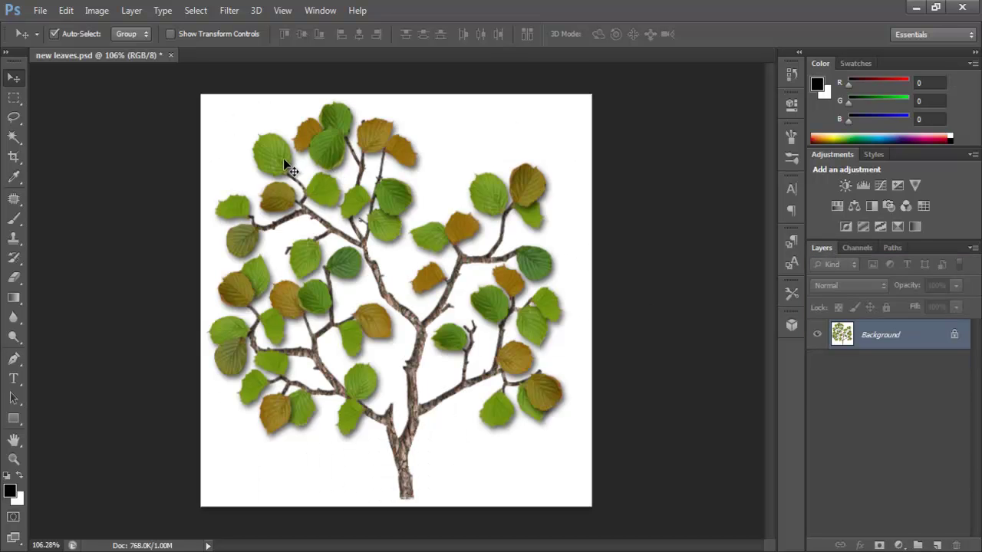
Save the flattened document, and save it as a 32 bits/pixel Targa file named tree with alpha channels included
{"action": "key", "text": "ctrl+s"}
{"action": "left_click", "coordinate": [39, 10]}
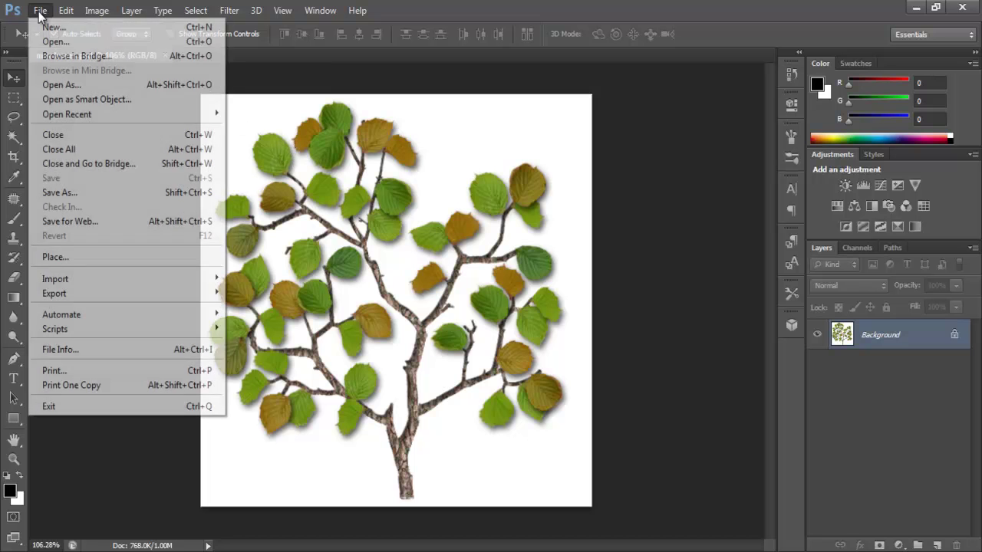
{"action": "left_click", "coordinate": [140, 194]}
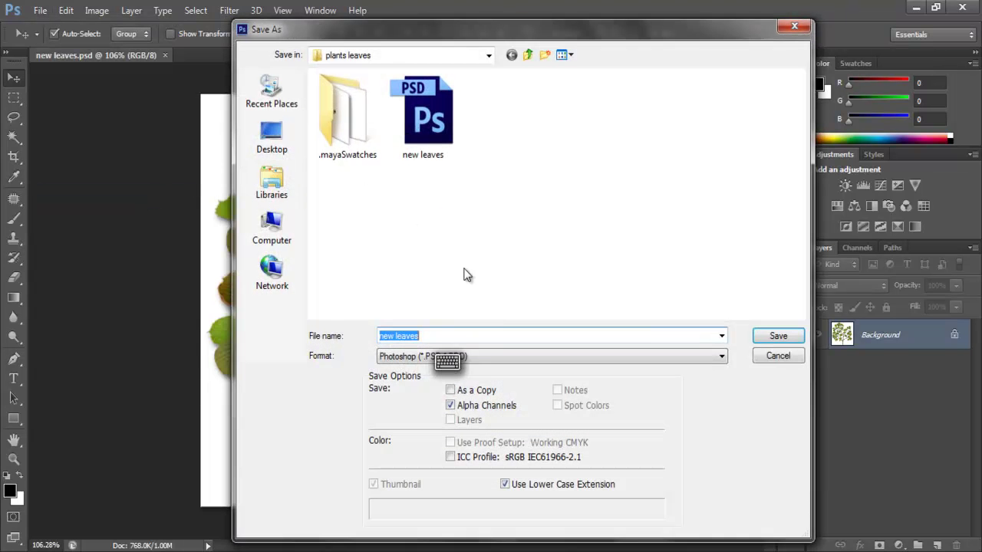
{"action": "left_click", "coordinate": [504, 358]}
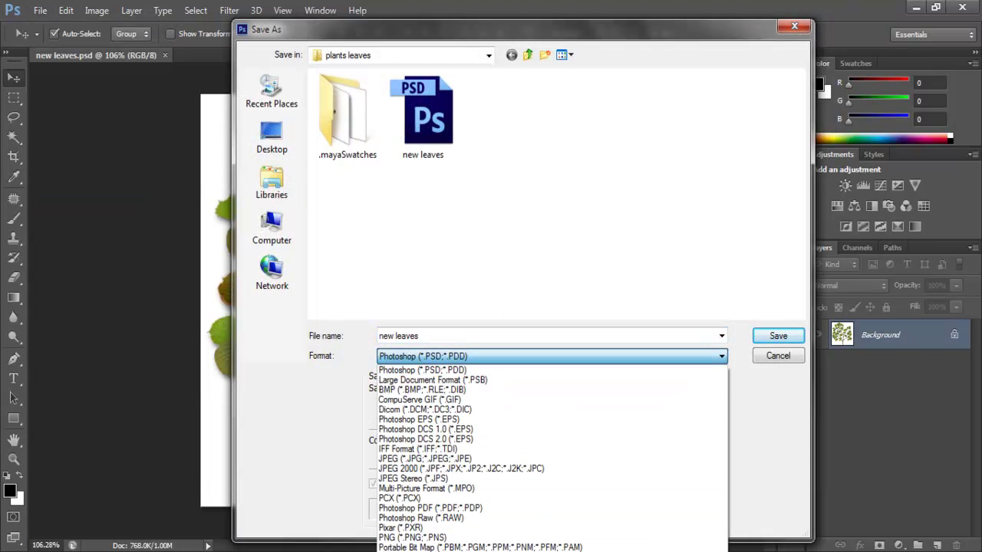
{"action": "left_click", "coordinate": [419, 549]}
{"action": "left_click", "coordinate": [431, 336]}
{"action": "key", "text": "ctrl+a"}
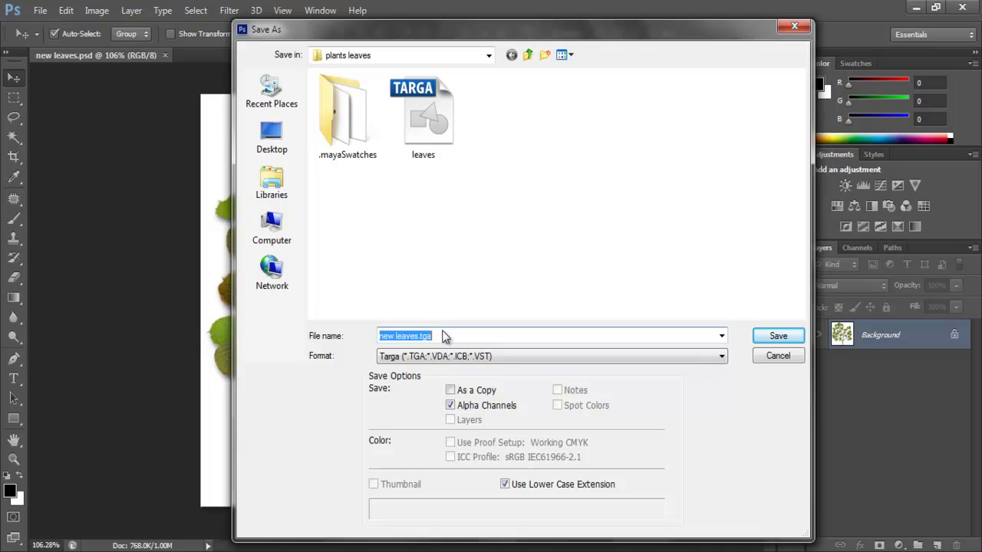
{"action": "type", "text": "tree"}
{"action": "left_click", "coordinate": [777, 337]}
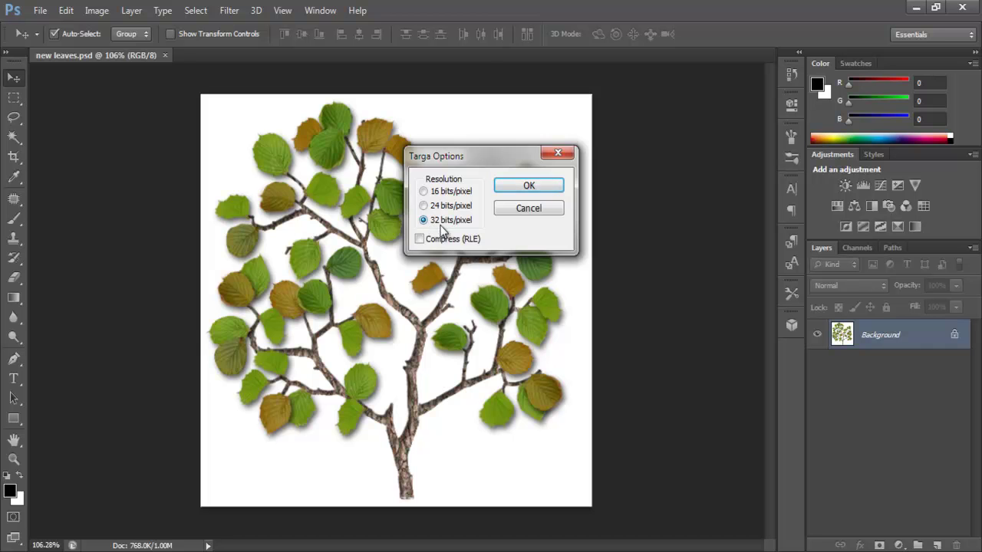
{"action": "left_click", "coordinate": [533, 185]}
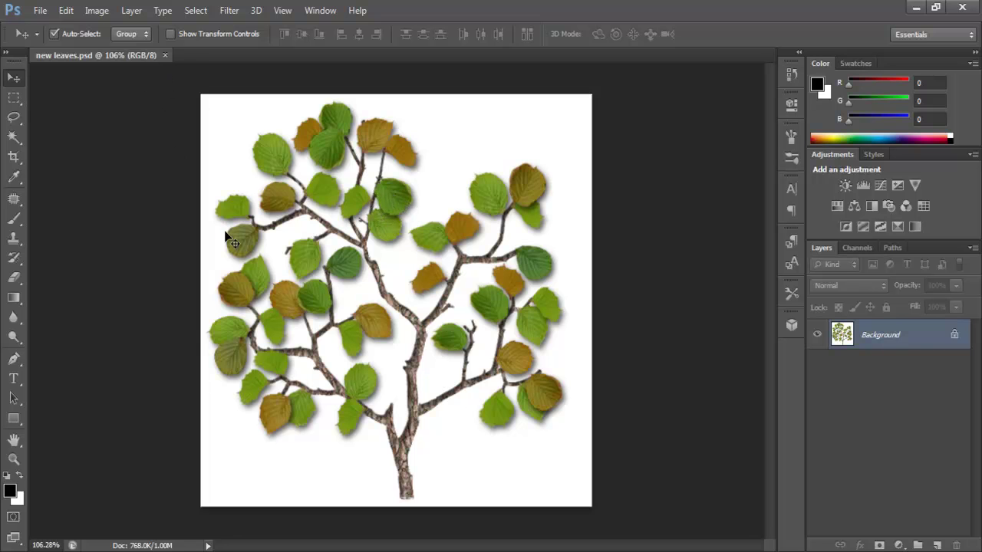
{"action": "left_click", "coordinate": [353, 551]}
{"action": "left_click", "coordinate": [353, 550]}
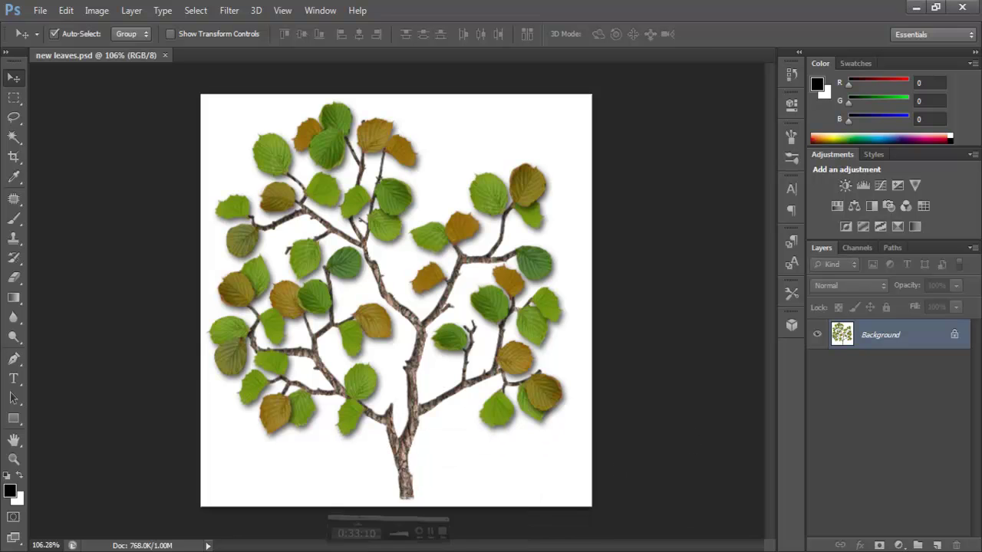
Switch to Maya and assign a new Lambert material to the flat plane beside the trunk
{"action": "left_click", "coordinate": [313, 502]}
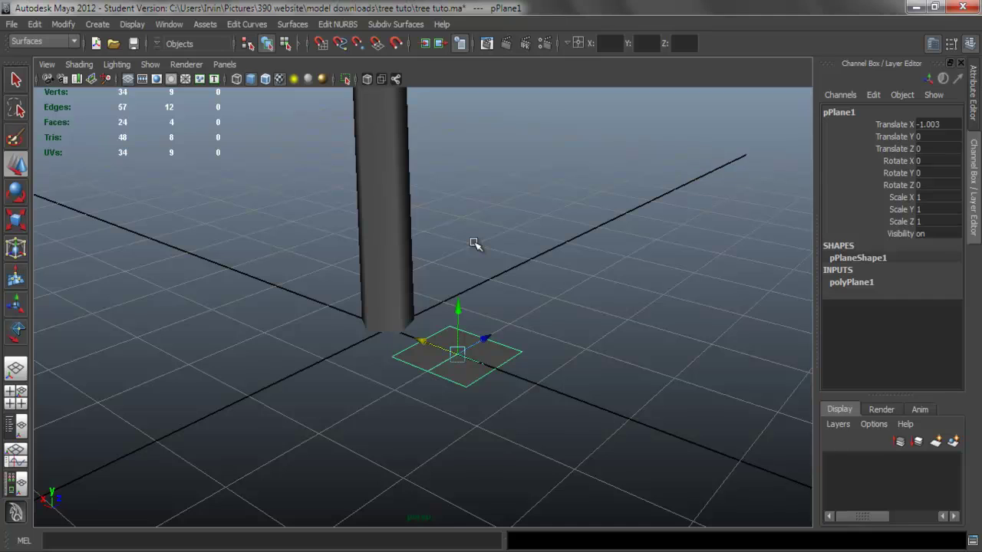
{"action": "left_click_drag", "start_coordinate": [503, 186], "coordinate": [502, 337]}
{"action": "left_click_drag", "start_coordinate": [500, 267], "coordinate": [536, 218]}
{"action": "left_click_drag", "start_coordinate": [417, 268], "coordinate": [637, 319]}
{"action": "left_click_drag", "start_coordinate": [507, 274], "coordinate": [543, 226]}
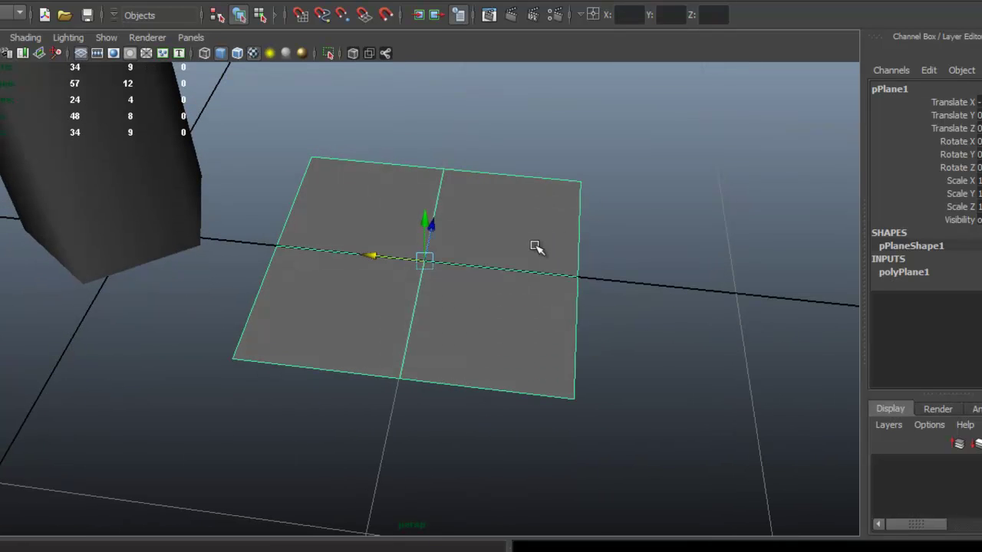
{"action": "right_click", "coordinate": [529, 244]}
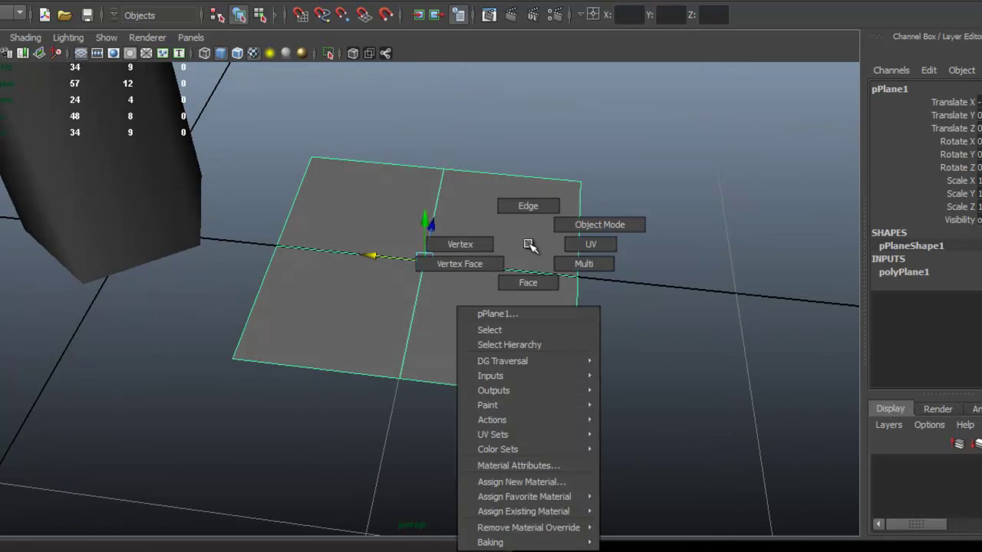
{"action": "left_click", "coordinate": [575, 483]}
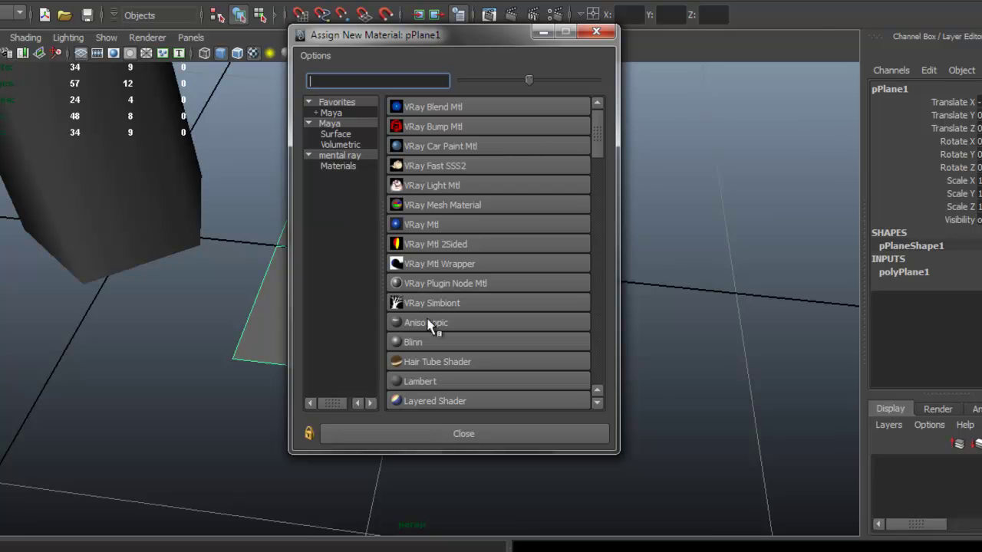
{"action": "left_click", "coordinate": [434, 382]}
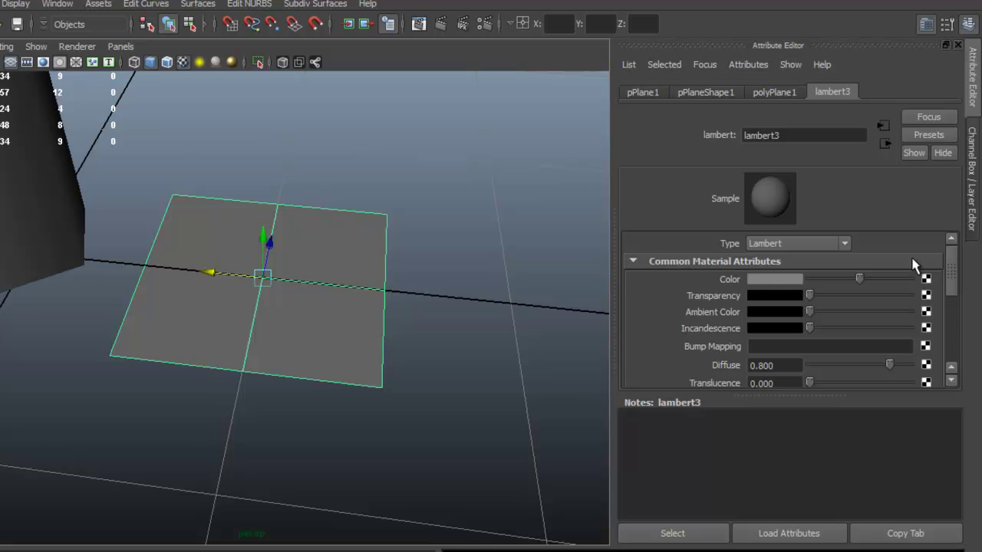
Map a File texture to the plane material's Color, load latest leaves.tga, and display the plane textured
{"action": "left_click", "coordinate": [926, 279]}
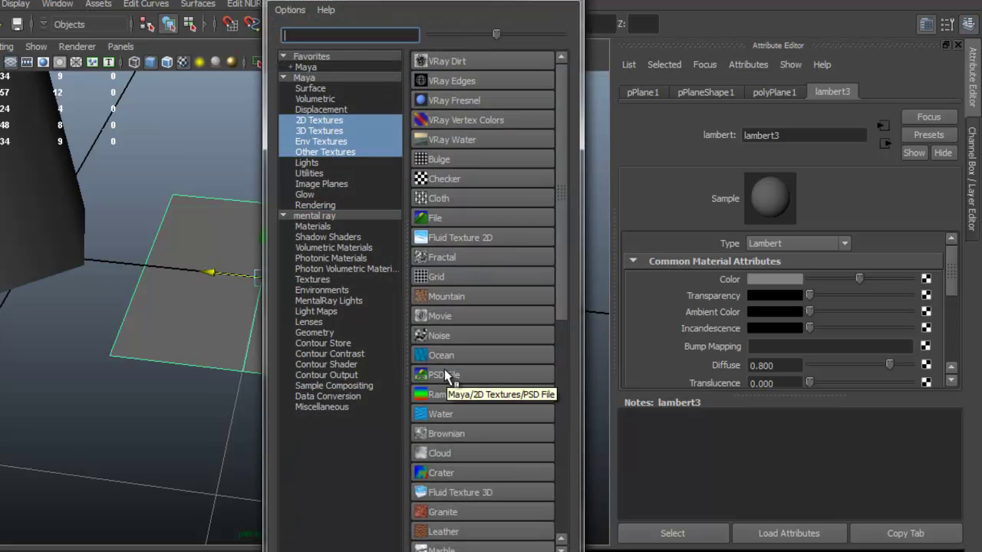
{"action": "left_click", "coordinate": [431, 220]}
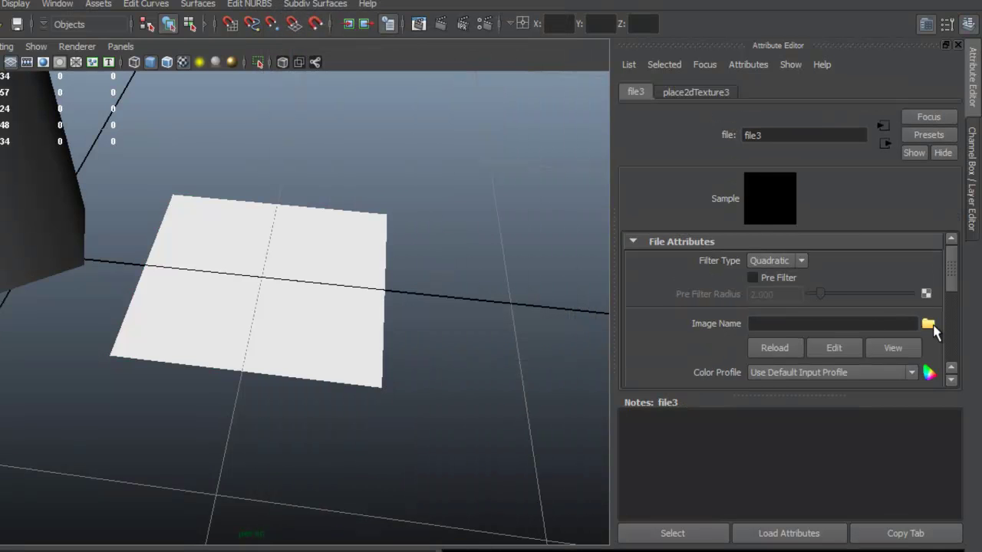
{"action": "left_click", "coordinate": [929, 325]}
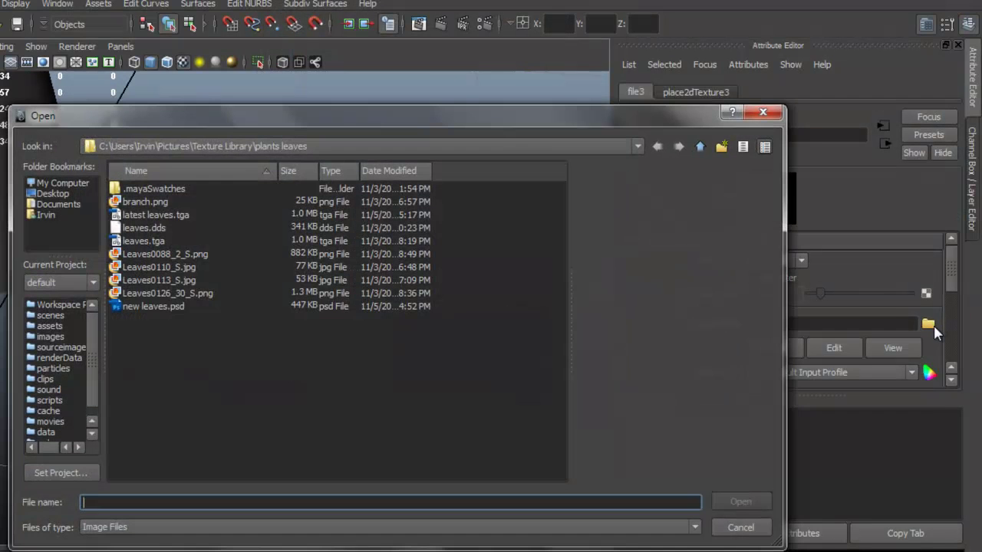
{"action": "left_click", "coordinate": [161, 218]}
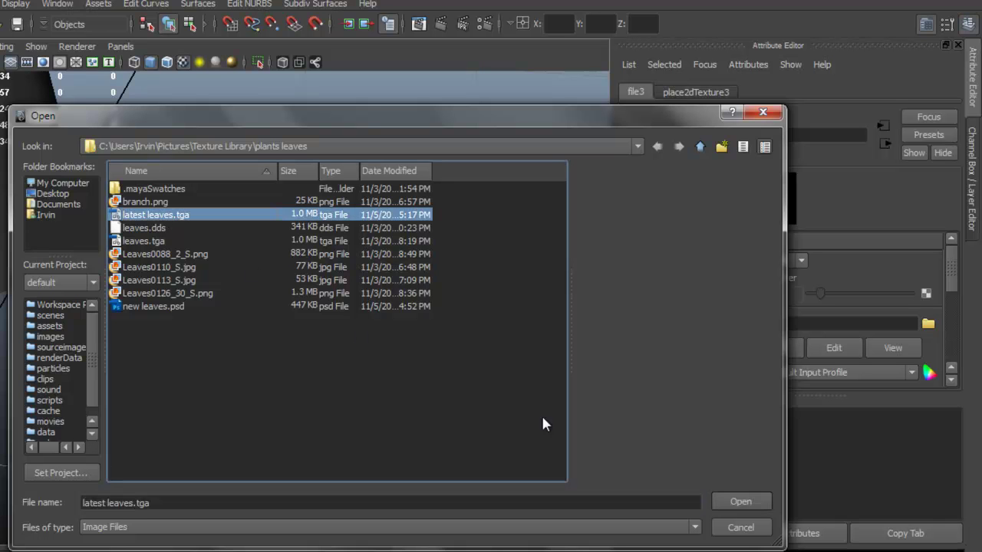
{"action": "left_click", "coordinate": [759, 501]}
{"action": "left_click_drag", "start_coordinate": [272, 328], "coordinate": [173, 368]}
{"action": "scroll", "coordinate": [408, 322], "scroll_direction": "up", "scroll_amount": 4}
{"action": "left_click_drag", "start_coordinate": [404, 340], "coordinate": [282, 321]}
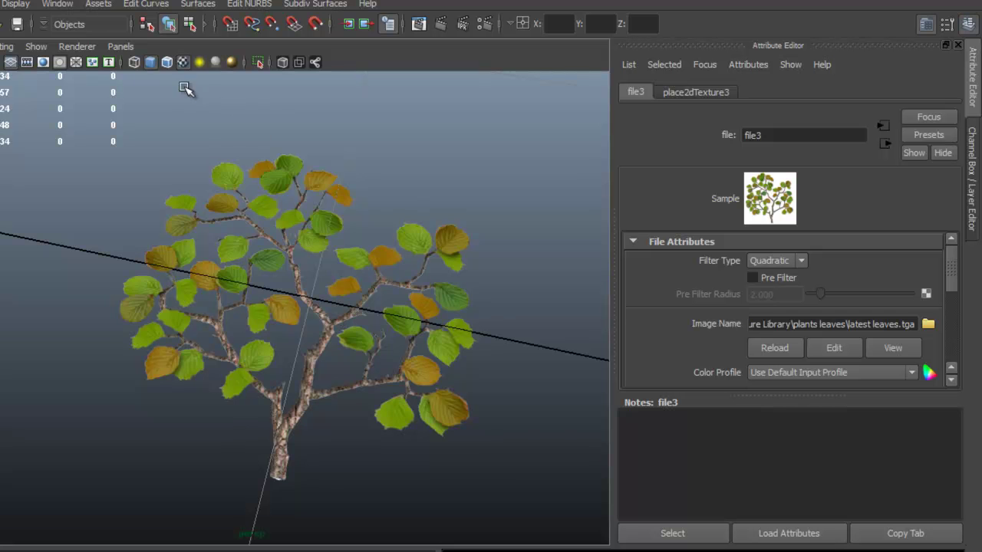
{"action": "left_click", "coordinate": [183, 62]}
{"action": "key", "text": "6"}
Select all the trunk and branch meshes and combine them into a single polygon mesh
{"action": "scroll", "coordinate": [376, 311], "scroll_direction": "down", "scroll_amount": 6}
{"action": "left_click_drag", "start_coordinate": [355, 234], "coordinate": [376, 312]}
{"action": "left_click", "coordinate": [377, 312]}
{"action": "left_click_drag", "start_coordinate": [430, 346], "coordinate": [314, 264]}
{"action": "left_click_drag", "start_coordinate": [142, 144], "coordinate": [490, 470]}
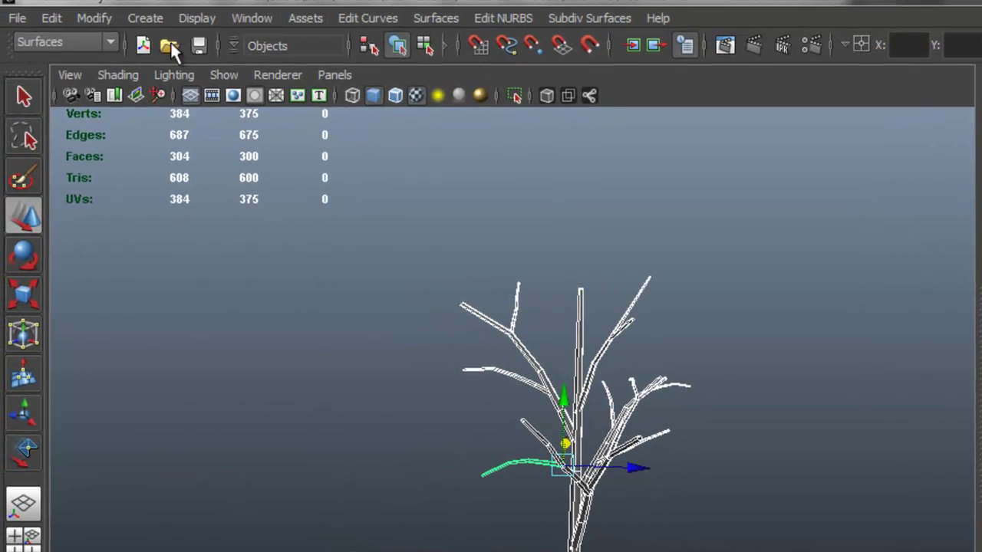
{"action": "left_click", "coordinate": [86, 44]}
{"action": "left_click", "coordinate": [68, 74]}
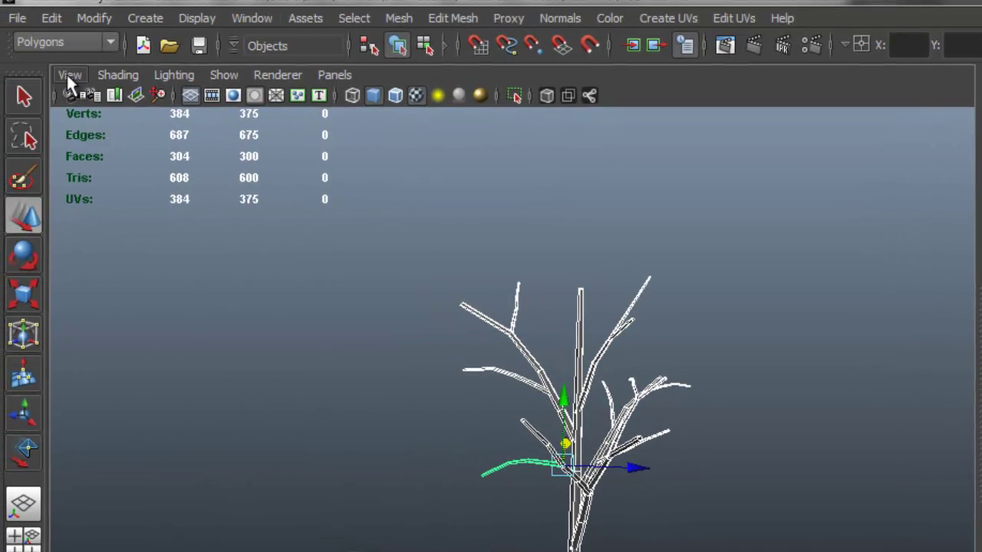
{"action": "left_click", "coordinate": [396, 17]}
{"action": "left_click", "coordinate": [438, 48]}
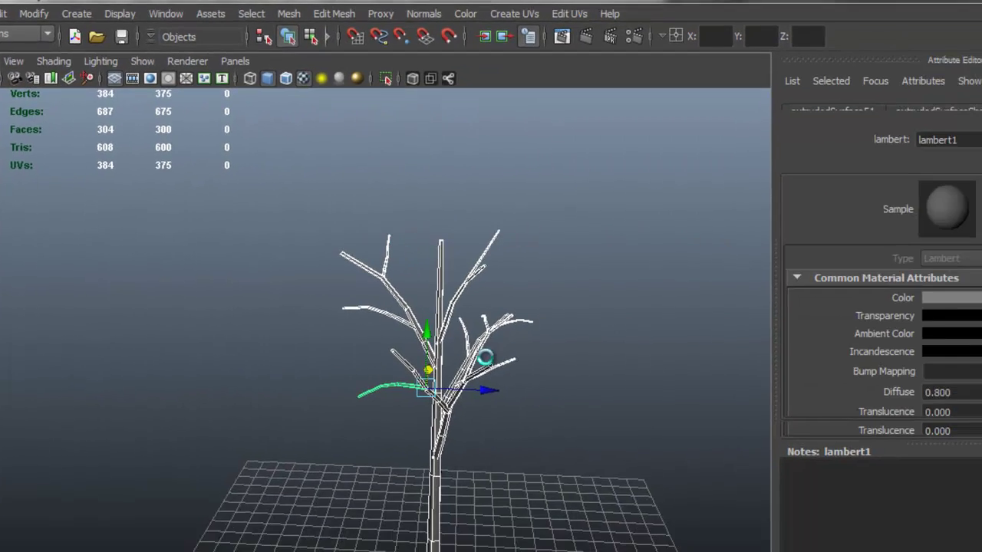
{"action": "left_click_drag", "start_coordinate": [552, 382], "coordinate": [542, 366]}
{"action": "scroll", "coordinate": [528, 373], "scroll_direction": "up", "scroll_amount": 4}
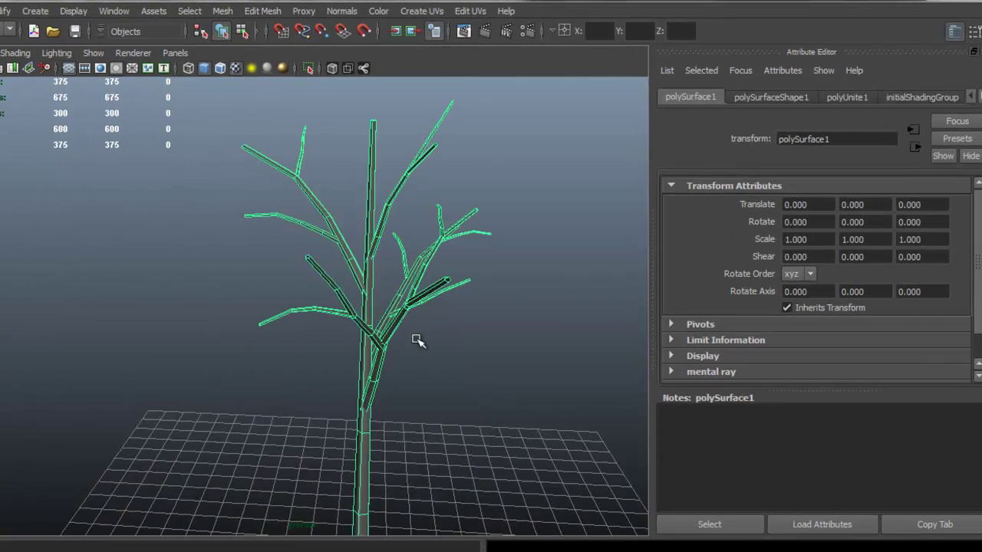
Delete the construction history of the combined tree mesh
{"action": "left_click", "coordinate": [37, 19]}
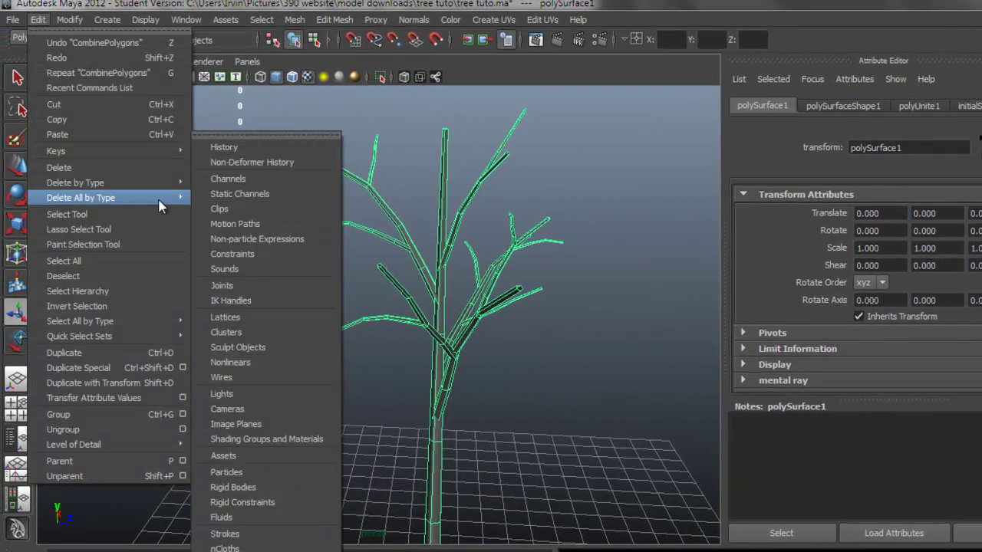
{"action": "mouse_move", "coordinate": [163, 184]}
{"action": "left_click", "coordinate": [244, 191]}
{"action": "left_click_drag", "start_coordinate": [562, 239], "coordinate": [411, 249]}
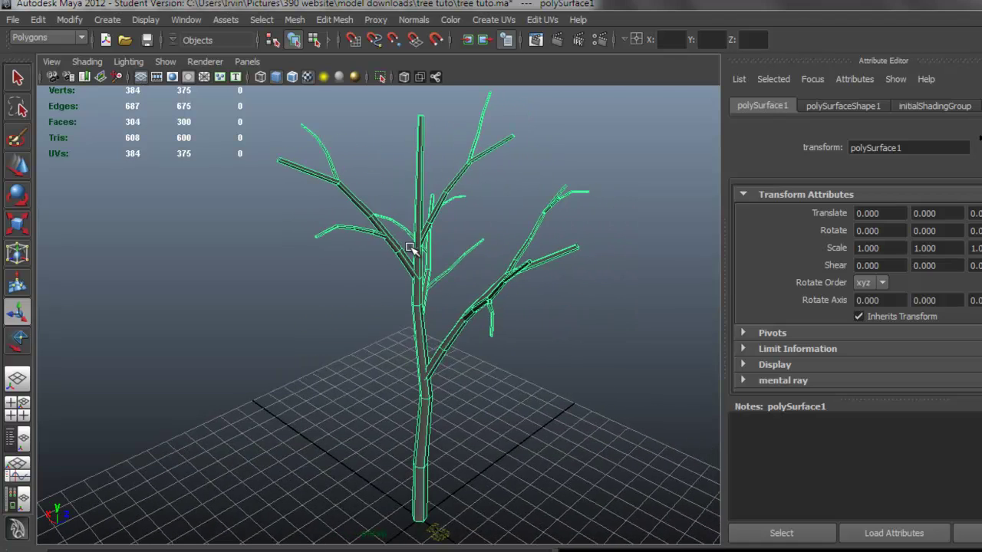
Assign a new Lambert material to the tree mesh and map a File texture to its Color
{"action": "right_click", "coordinate": [409, 246]}
{"action": "left_click", "coordinate": [466, 476]}
{"action": "left_click", "coordinate": [472, 394]}
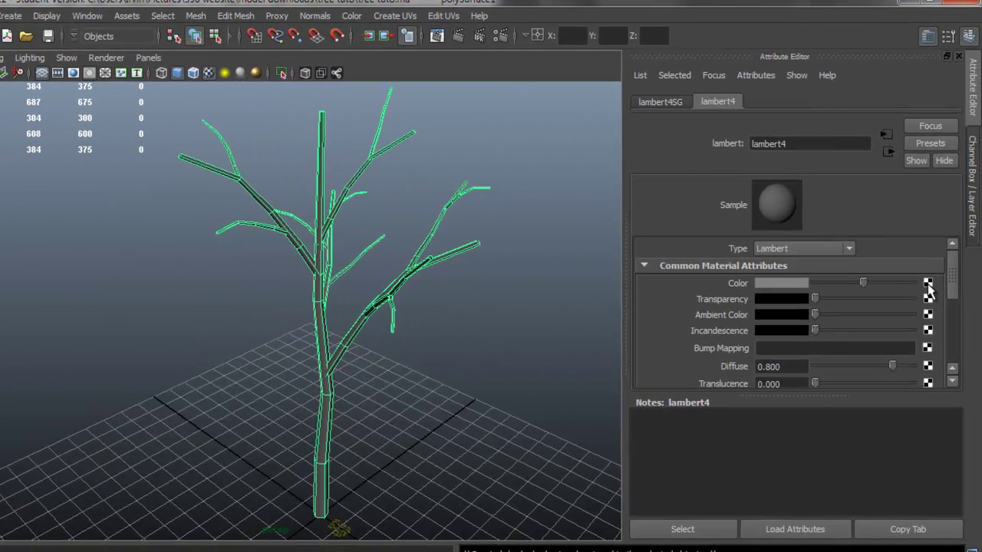
{"action": "left_click", "coordinate": [927, 285]}
{"action": "left_click", "coordinate": [451, 230]}
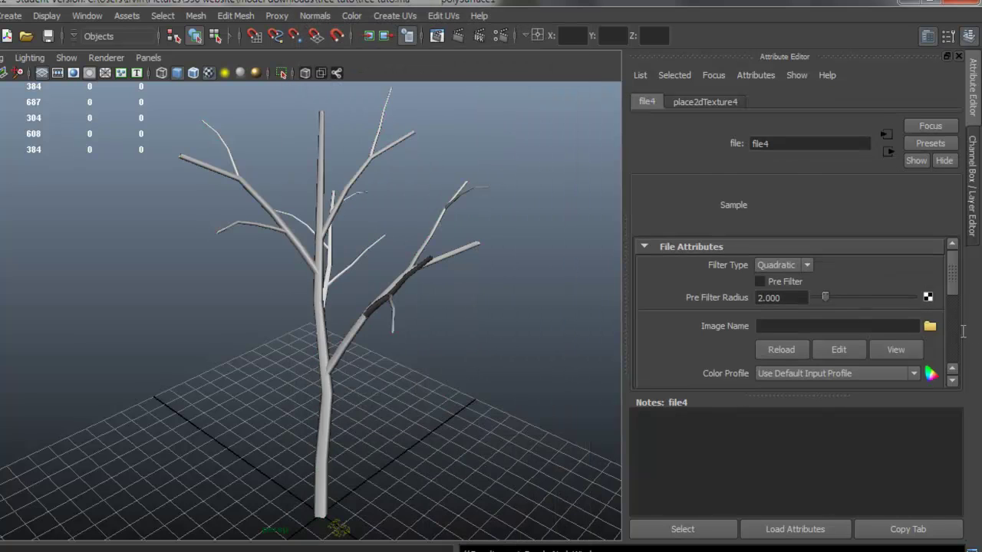
Load BarkPine0012_5_S.jpg from the Texture Library's wood folder as the tree's color image and inspect it on the trunk
{"action": "left_click", "coordinate": [930, 327]}
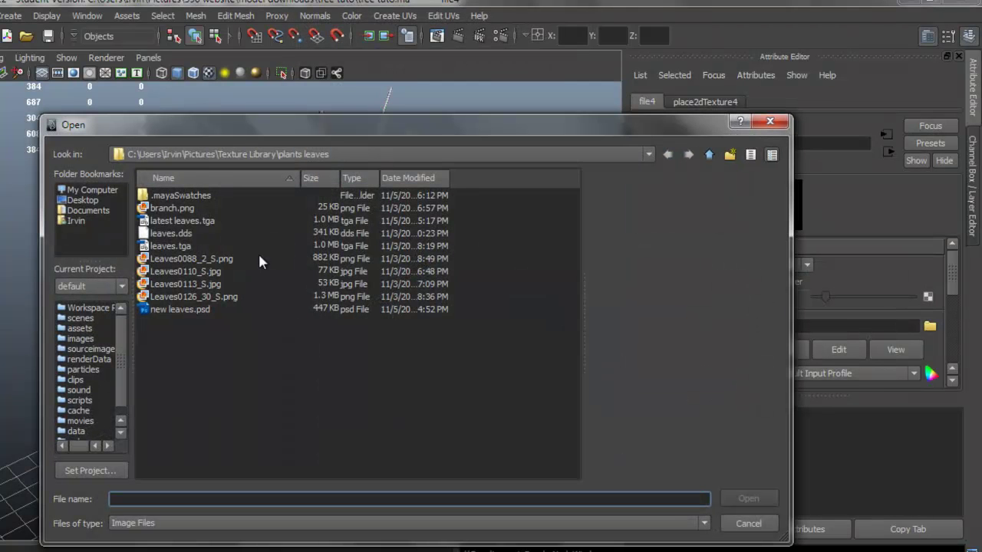
{"action": "left_click", "coordinate": [213, 208]}
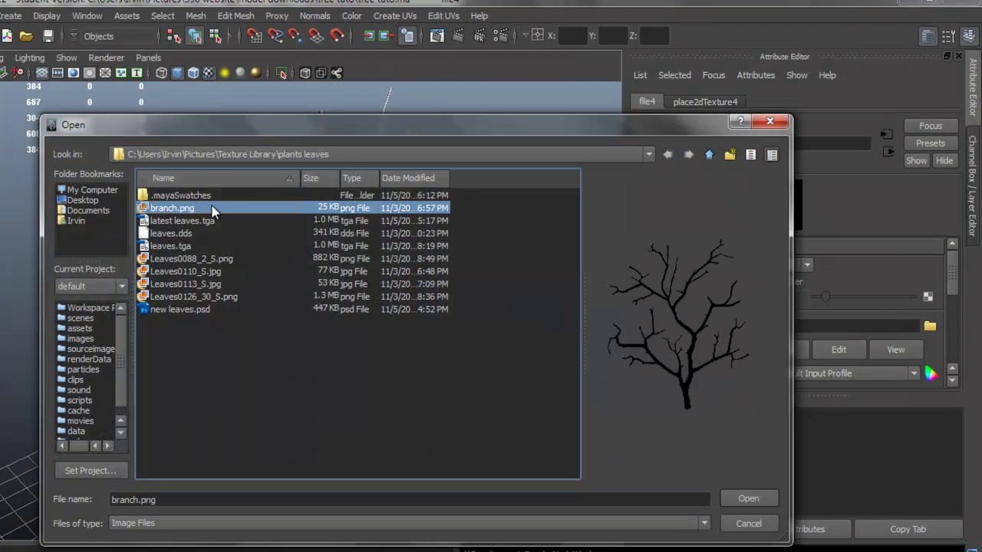
{"action": "left_click", "coordinate": [369, 154]}
{"action": "left_click", "coordinate": [243, 190]}
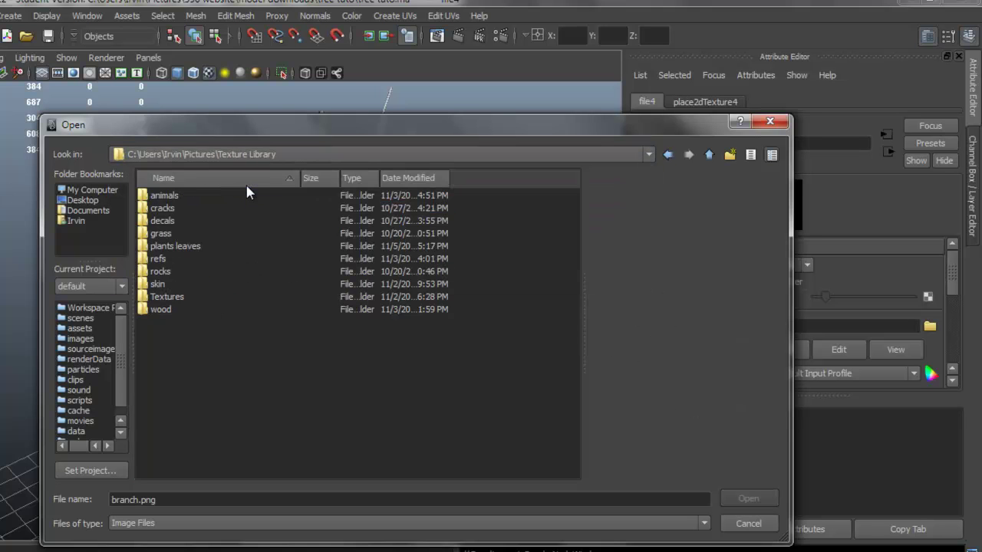
{"action": "double_click", "coordinate": [161, 310]}
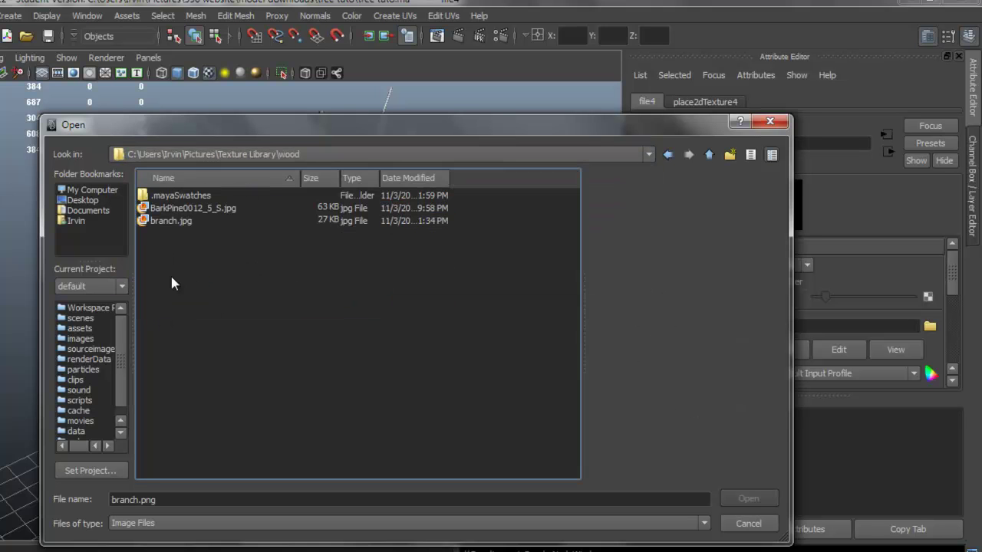
{"action": "left_click", "coordinate": [172, 222]}
{"action": "left_click", "coordinate": [190, 208]}
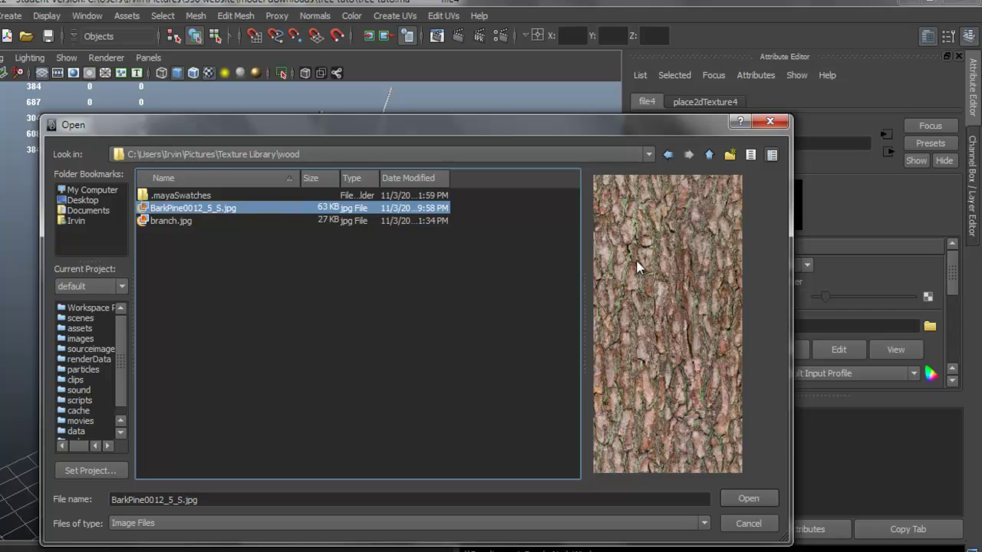
{"action": "left_click", "coordinate": [752, 503]}
{"action": "left_click_drag", "start_coordinate": [333, 385], "coordinate": [375, 365]}
{"action": "scroll", "coordinate": [374, 365], "scroll_direction": "up", "scroll_amount": 2}
{"action": "mouse_move", "coordinate": [324, 390]}
{"action": "left_mouse_down"}
{"action": "mouse_move", "coordinate": [430, 386]}
{"action": "mouse_move", "coordinate": [377, 327]}
{"action": "mouse_move", "coordinate": [333, 402]}
{"action": "mouse_move", "coordinate": [373, 417]}
{"action": "mouse_move", "coordinate": [377, 398]}
{"action": "mouse_move", "coordinate": [344, 406]}
{"action": "mouse_move", "coordinate": [314, 393]}
{"action": "mouse_move", "coordinate": [385, 418]}
{"action": "mouse_move", "coordinate": [318, 407]}
{"action": "left_mouse_up"}
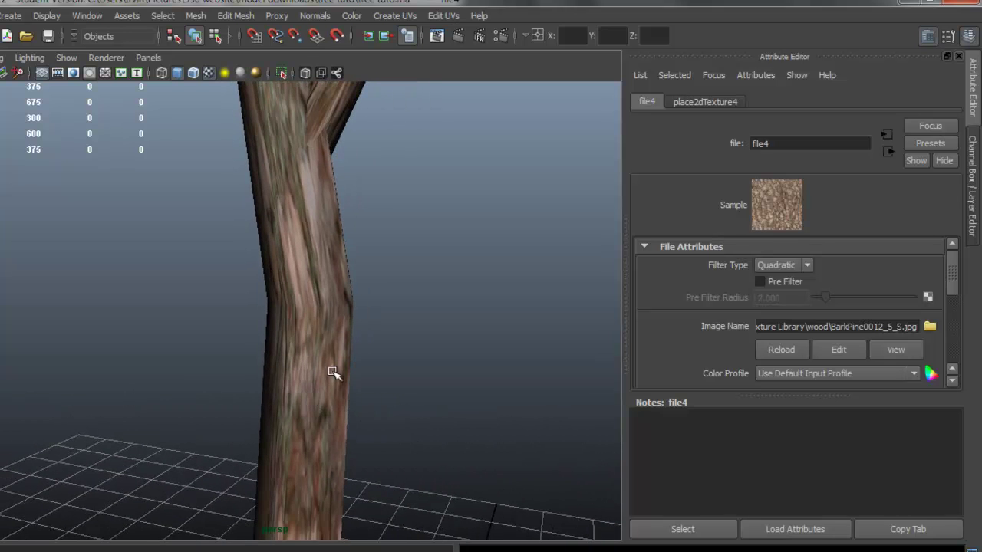
{"action": "left_click_drag", "start_coordinate": [336, 373], "coordinate": [375, 372]}
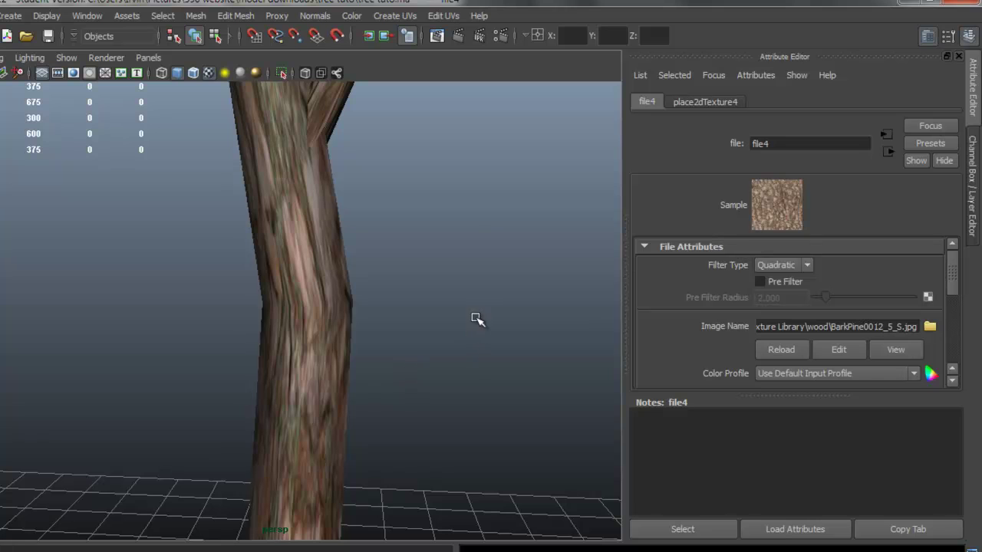
Try a V repeat of 10 in the bark texture's 2D placement and inspect it on the trunk
{"action": "left_click", "coordinate": [712, 107]}
{"action": "scroll", "coordinate": [944, 277], "scroll_direction": "down", "scroll_amount": 3}
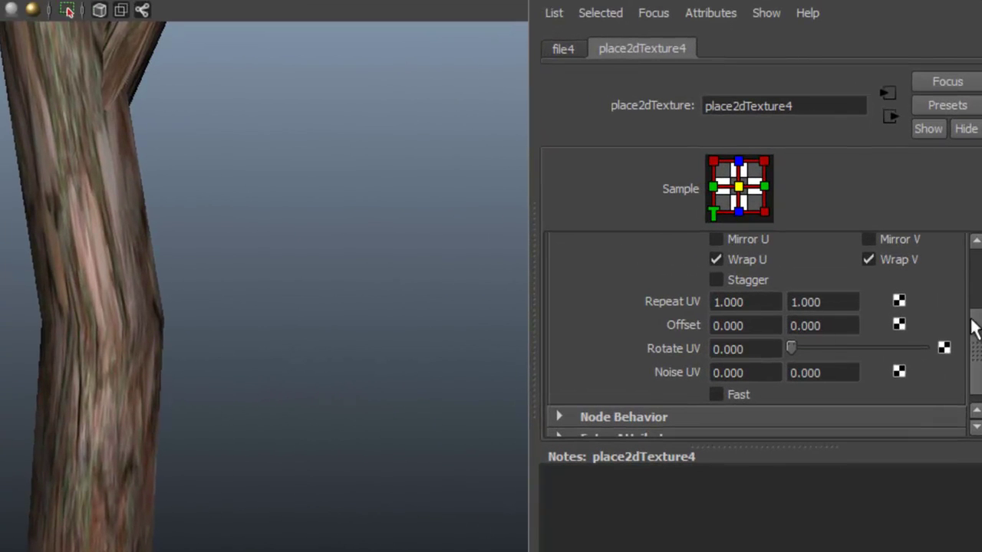
{"action": "mouse_move", "coordinate": [974, 326]}
{"action": "left_mouse_down"}
{"action": "mouse_move", "coordinate": [973, 272]}
{"action": "mouse_move", "coordinate": [978, 338]}
{"action": "left_mouse_up"}
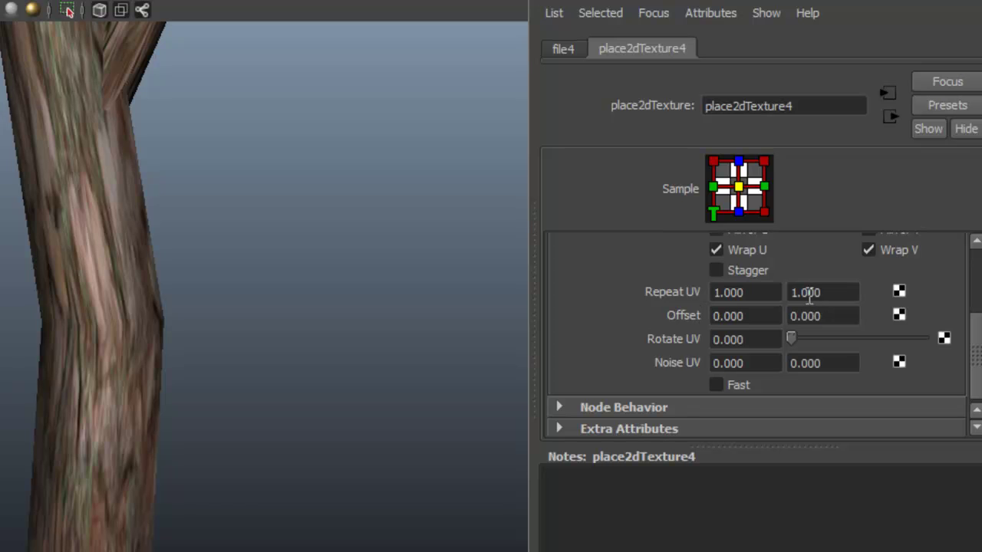
{"action": "left_click", "coordinate": [851, 293]}
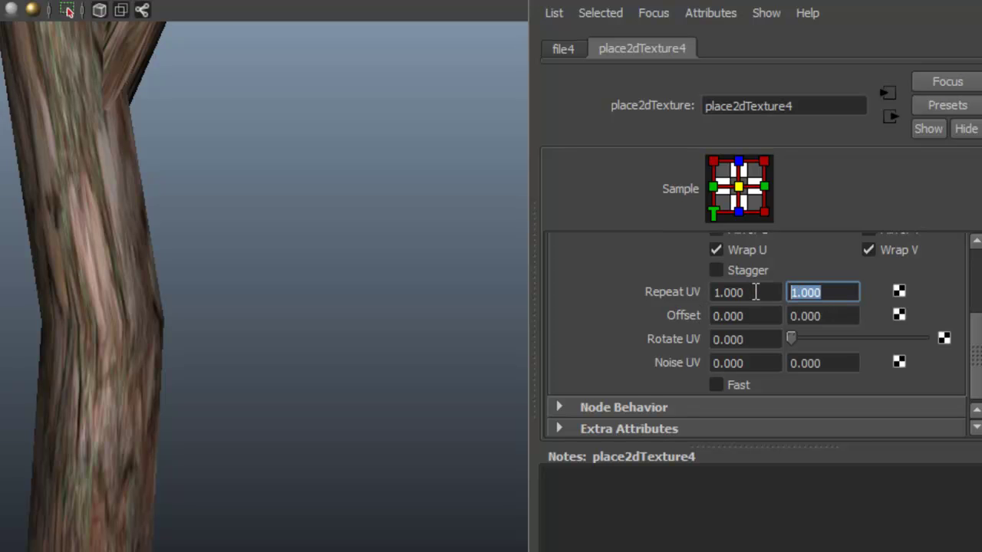
{"action": "key", "text": "Return"}
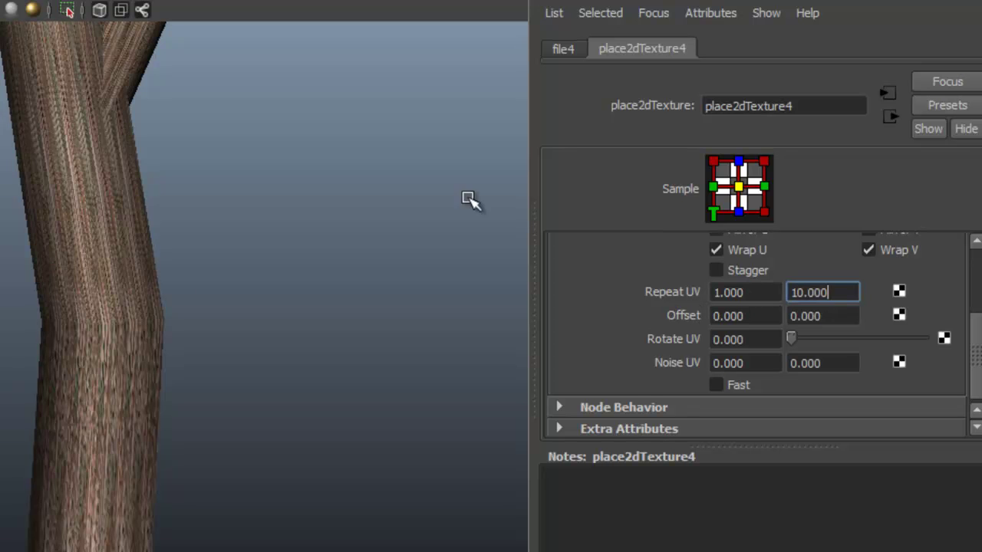
{"action": "left_click_drag", "start_coordinate": [387, 219], "coordinate": [197, 314]}
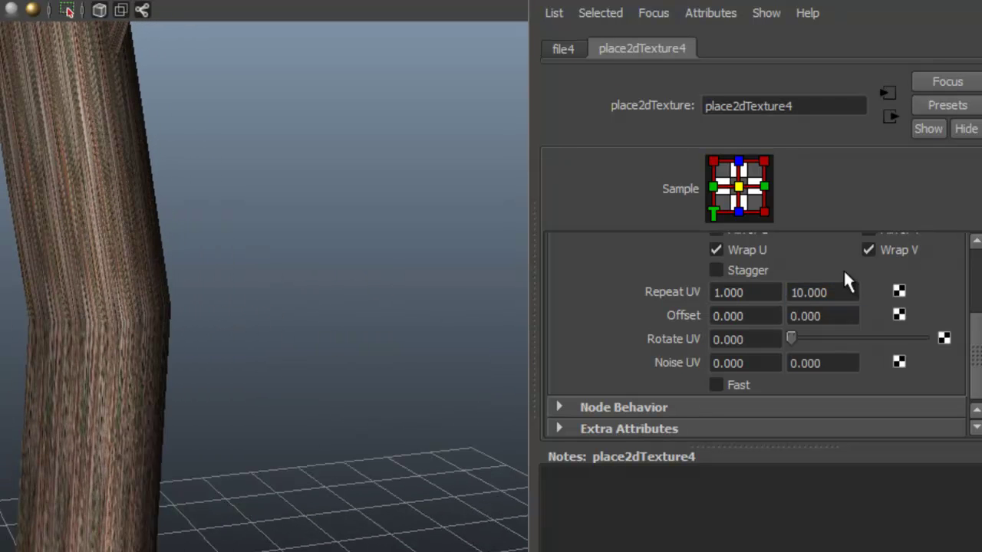
Set the bark texture's Repeat UV to 10 in U and 1 in V
{"action": "type", "text": "1"}
{"action": "left_click", "coordinate": [750, 292]}
{"action": "type", "text": "10"}
{"action": "key", "text": "Return"}
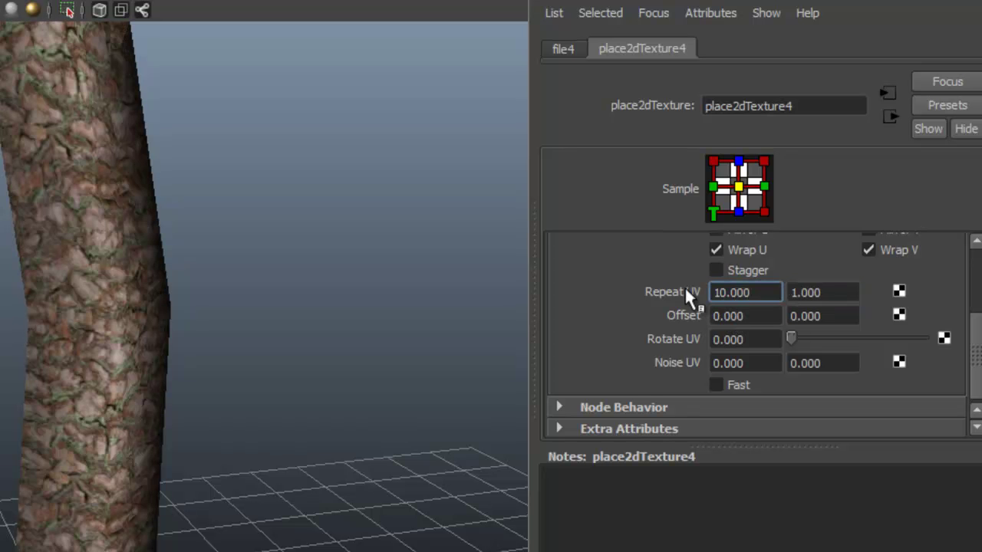
Set the bark texture's U repeat to 12 and check the tiling along the trunk
{"action": "left_click_drag", "start_coordinate": [222, 322], "coordinate": [176, 328]}
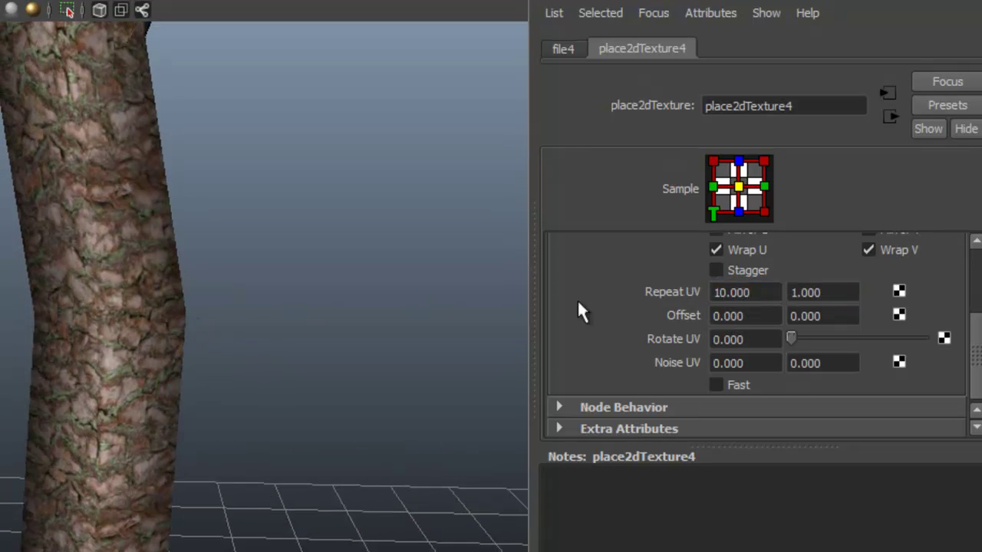
{"action": "left_click_drag", "start_coordinate": [772, 293], "coordinate": [710, 292]}
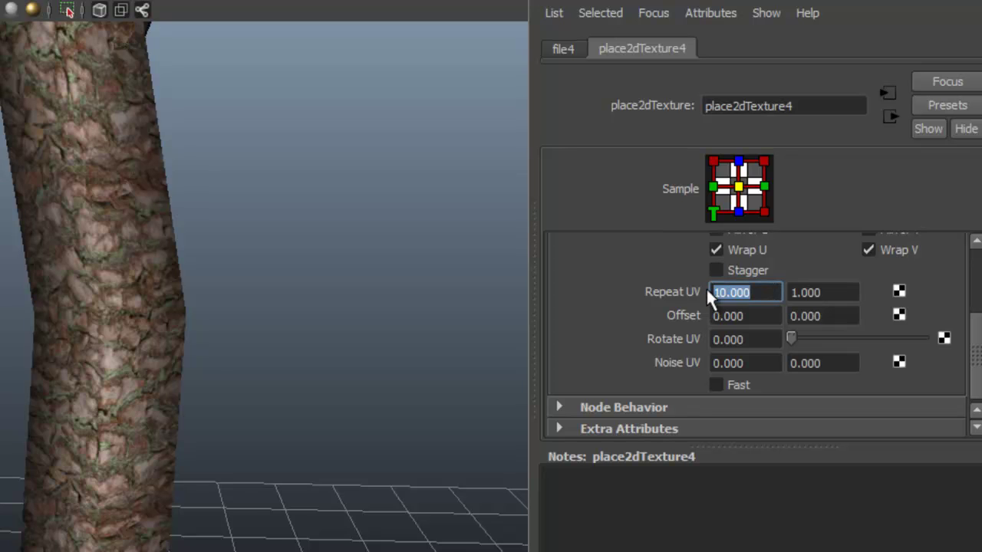
{"action": "type", "text": "12"}
{"action": "key", "text": "Return"}
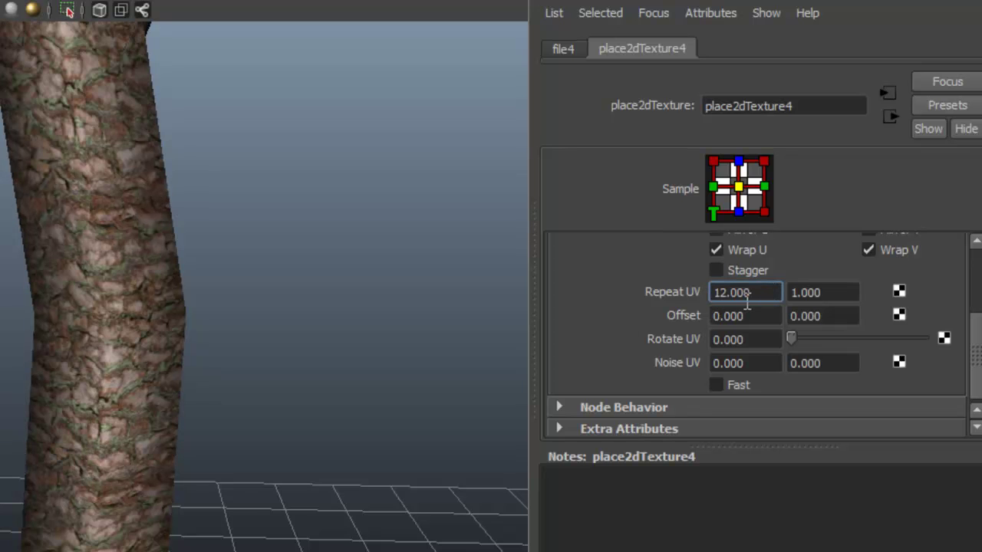
{"action": "left_click_drag", "start_coordinate": [264, 309], "coordinate": [0, 305]}
{"action": "left_click_drag", "start_coordinate": [77, 341], "coordinate": [85, 225]}
{"action": "left_click_drag", "start_coordinate": [160, 368], "coordinate": [353, 362]}
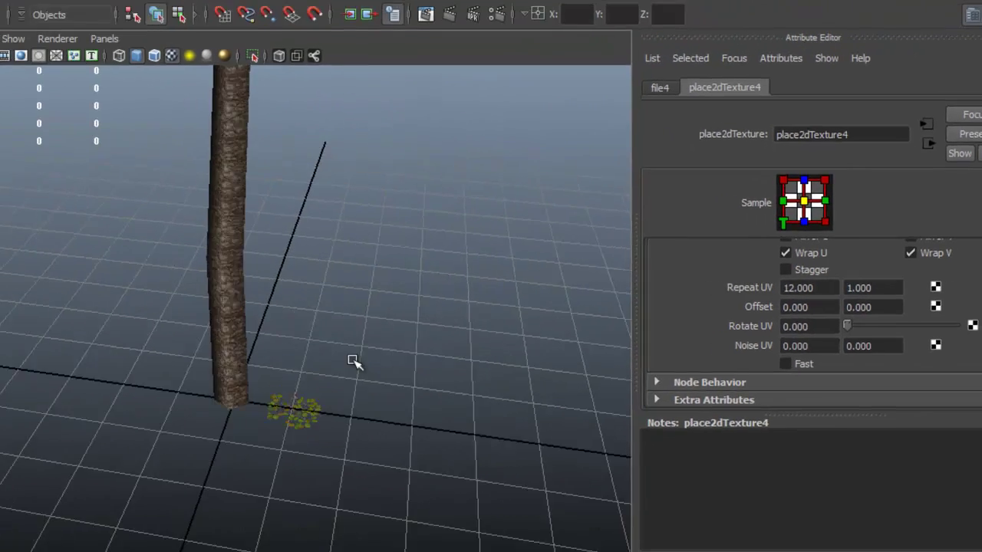
Move the leaf plane away from the trunk along X and scale it uniformly to about 1.35
{"action": "left_click", "coordinate": [291, 407]}
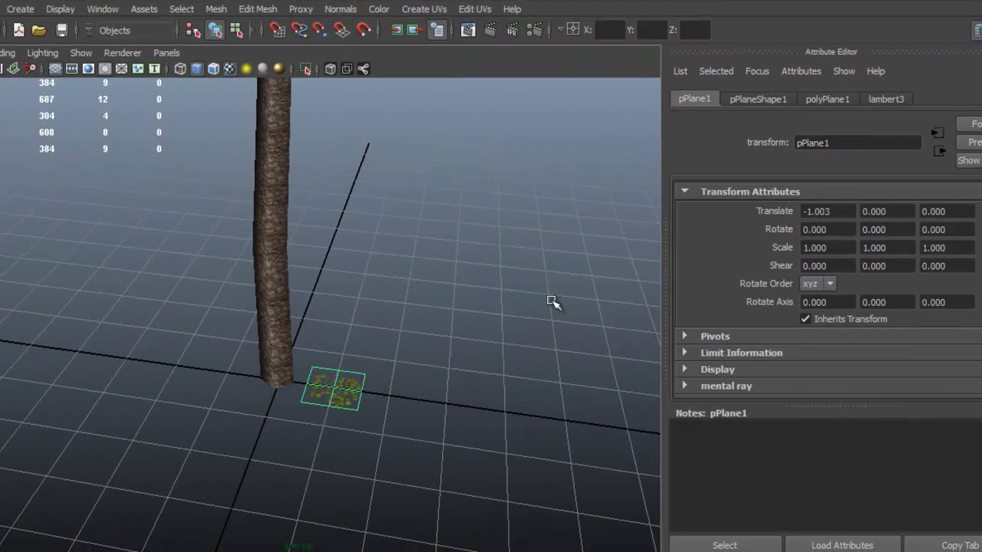
{"action": "key", "text": "ctrl+a"}
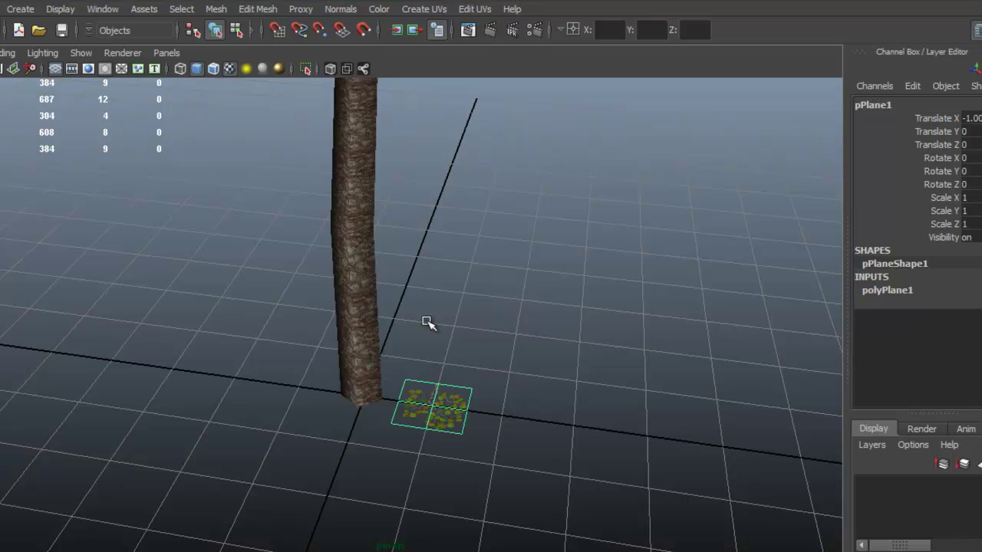
{"action": "left_click_drag", "start_coordinate": [427, 322], "coordinate": [471, 333]}
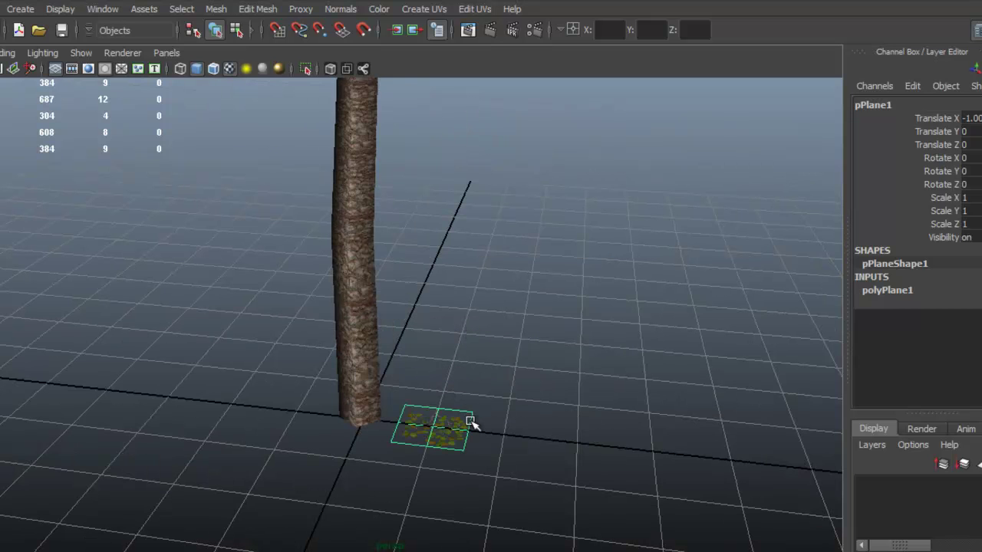
{"action": "key", "text": "w"}
{"action": "mouse_move", "coordinate": [441, 427]}
{"action": "left_mouse_down"}
{"action": "mouse_move", "coordinate": [463, 432]}
{"action": "mouse_move", "coordinate": [453, 429]}
{"action": "left_mouse_up"}
{"action": "left_click_drag", "start_coordinate": [383, 422], "coordinate": [415, 422]}
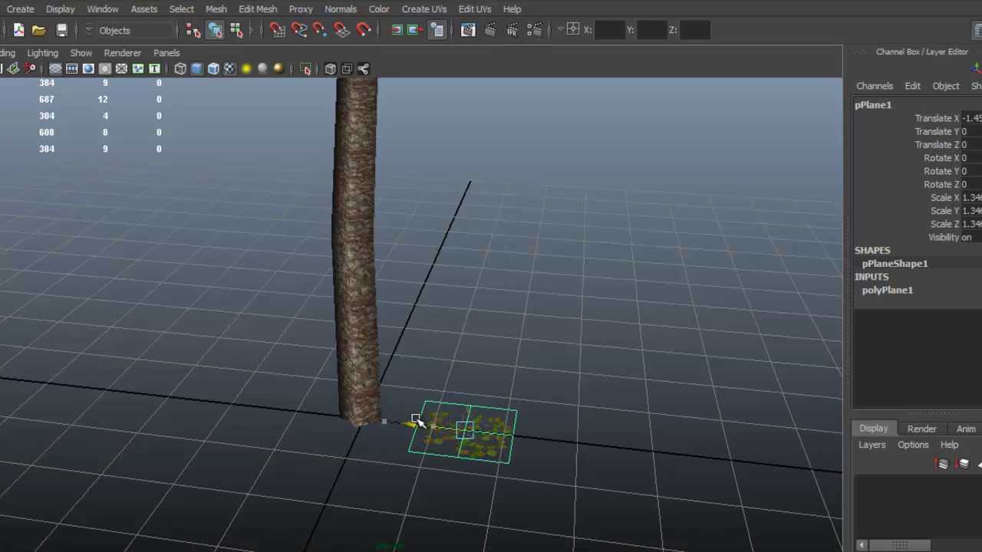
Edit the leaf plane's vertices and raise the first outer corner above the ground
{"action": "key", "text": "f"}
{"action": "left_click_drag", "start_coordinate": [469, 380], "coordinate": [298, 375]}
{"action": "right_click", "coordinate": [253, 300]}
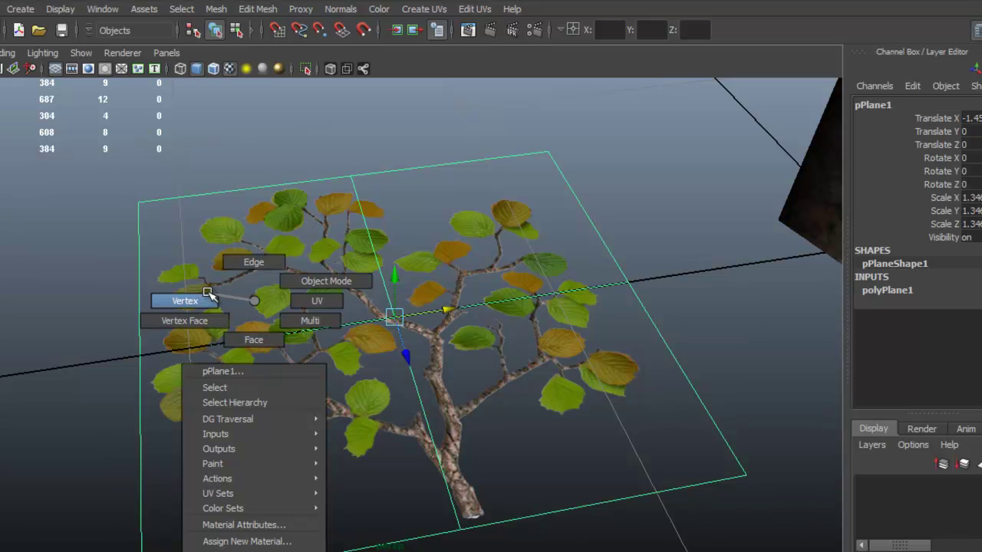
{"action": "left_click", "coordinate": [292, 280]}
{"action": "left_click_drag", "start_coordinate": [289, 296], "coordinate": [394, 239]}
{"action": "left_click", "coordinate": [412, 334]}
{"action": "left_click", "coordinate": [31, 323]}
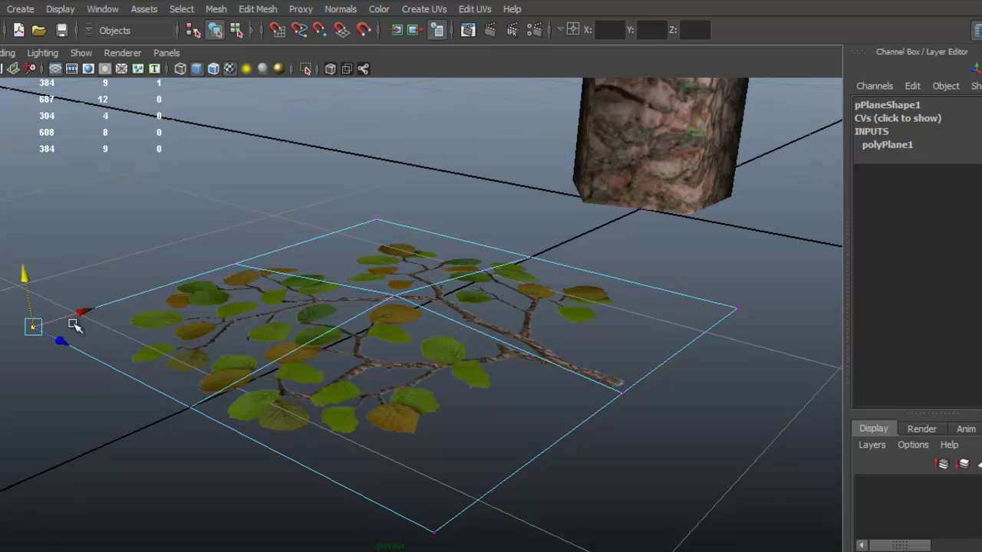
{"action": "left_click_drag", "start_coordinate": [23, 270], "coordinate": [20, 246]}
{"action": "left_click_drag", "start_coordinate": [196, 278], "coordinate": [362, 262]}
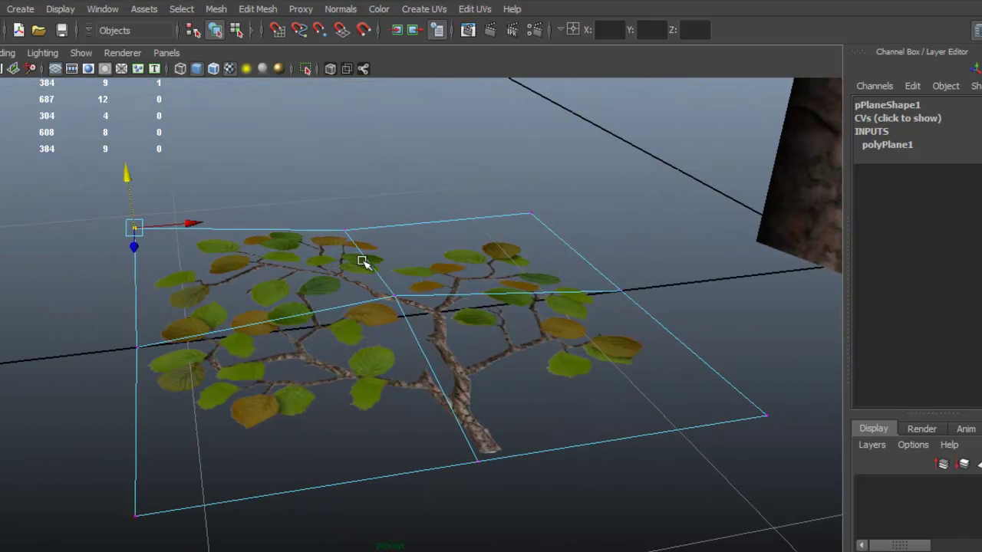
Shift the leaf plane's other outer vertices vertically to give it a slight bend, and return to object mode
{"action": "left_click", "coordinate": [531, 206]}
{"action": "left_click_drag", "start_coordinate": [536, 157], "coordinate": [543, 176]}
{"action": "left_click_drag", "start_coordinate": [568, 355], "coordinate": [782, 326]}
{"action": "left_click", "coordinate": [742, 314]}
{"action": "mouse_move", "coordinate": [743, 260]}
{"action": "left_mouse_down"}
{"action": "mouse_move", "coordinate": [752, 235]}
{"action": "mouse_move", "coordinate": [750, 247]}
{"action": "left_mouse_up"}
{"action": "left_click_drag", "start_coordinate": [645, 386], "coordinate": [647, 388]}
{"action": "left_click_drag", "start_coordinate": [620, 333], "coordinate": [622, 319]}
{"action": "left_click_drag", "start_coordinate": [460, 322], "coordinate": [643, 350], "text": "alt"}
{"action": "right_click", "coordinate": [378, 282]}
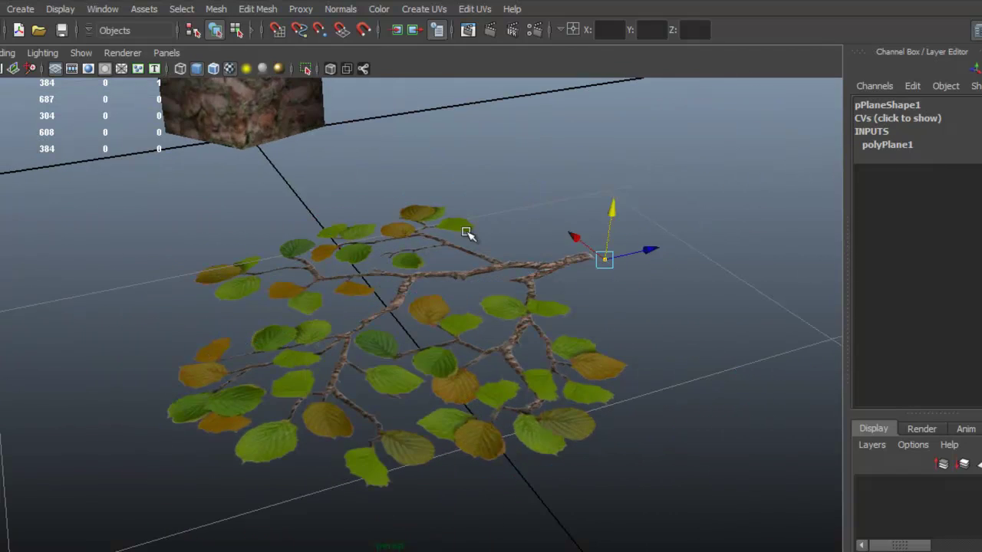
{"action": "left_click", "coordinate": [489, 262]}
Duplicate the bent leaf plane and raise the copy to the height of the branches
{"action": "scroll", "coordinate": [505, 289], "scroll_direction": "down", "scroll_amount": 5}
{"action": "key", "text": "ctrl+d"}
{"action": "left_click_drag", "start_coordinate": [393, 278], "coordinate": [404, 138]}
{"action": "left_click_drag", "start_coordinate": [491, 220], "coordinate": [286, 228], "text": "alt"}
{"action": "left_click_drag", "start_coordinate": [442, 201], "coordinate": [491, 385], "text": "alt"}
{"action": "left_click_drag", "start_coordinate": [491, 480], "coordinate": [470, 365]}
Make the tree mesh a live surface for snapping the leaf planes to it
{"action": "left_click_drag", "start_coordinate": [443, 428], "coordinate": [439, 369]}
{"action": "left_click_drag", "start_coordinate": [439, 370], "coordinate": [401, 317]}
{"action": "left_click", "coordinate": [402, 315]}
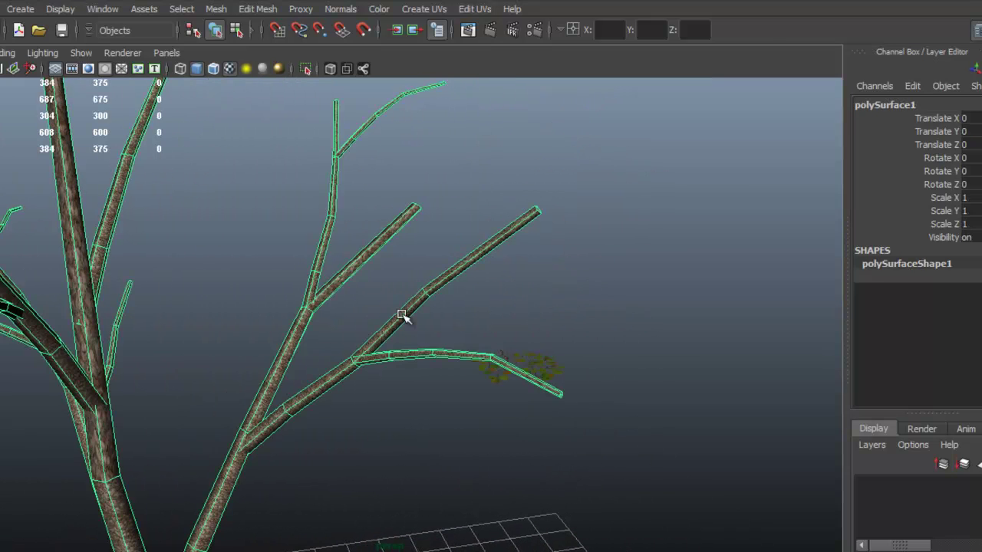
{"action": "left_click", "coordinate": [365, 32]}
Move the raised leaf plane's pivot to the base of its twig stem
{"action": "left_click_drag", "start_coordinate": [452, 146], "coordinate": [495, 290]}
{"action": "left_click", "coordinate": [501, 289]}
{"action": "left_click_drag", "start_coordinate": [456, 324], "coordinate": [419, 354]}
{"action": "left_click_drag", "start_coordinate": [412, 315], "coordinate": [234, 338]}
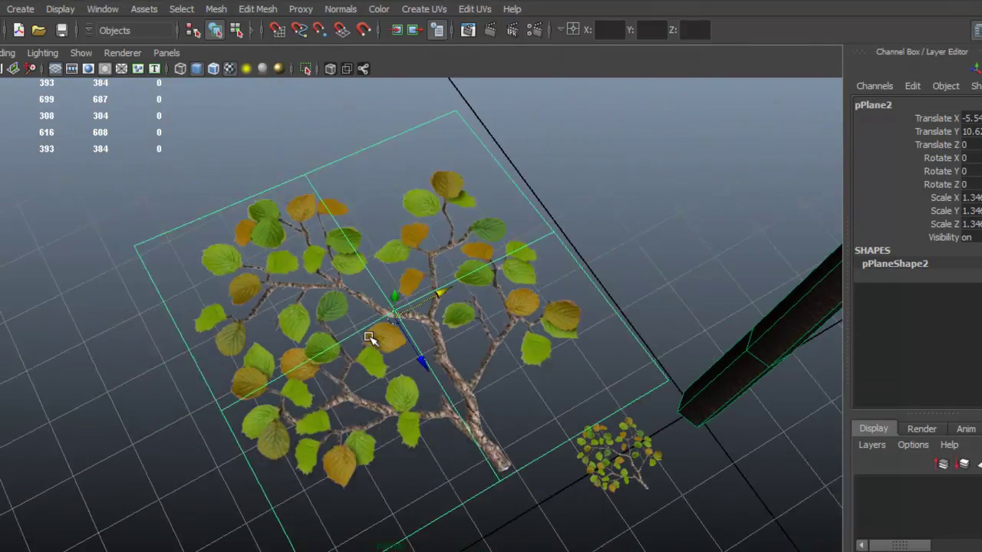
{"action": "left_click_drag", "start_coordinate": [368, 339], "coordinate": [355, 315]}
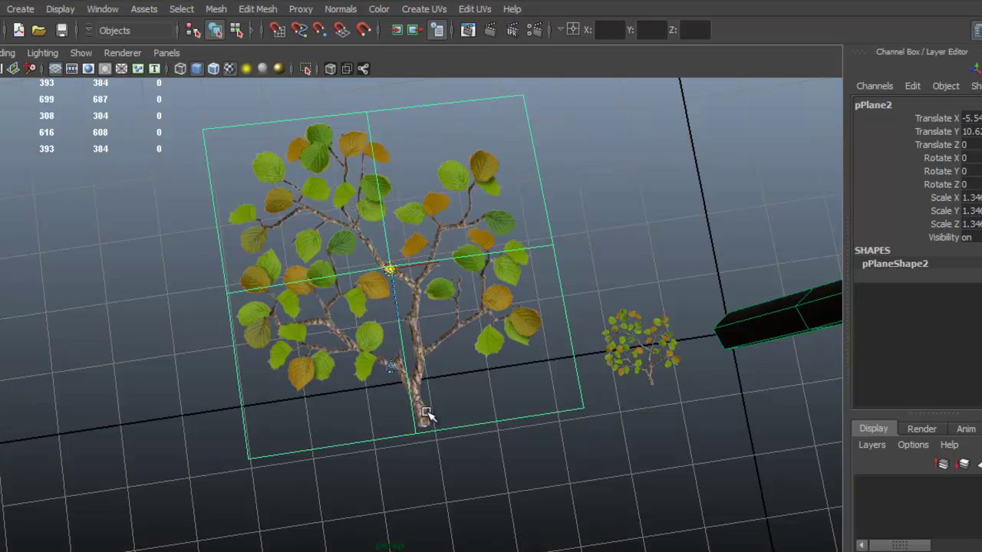
{"action": "left_click_drag", "start_coordinate": [422, 357], "coordinate": [410, 391]}
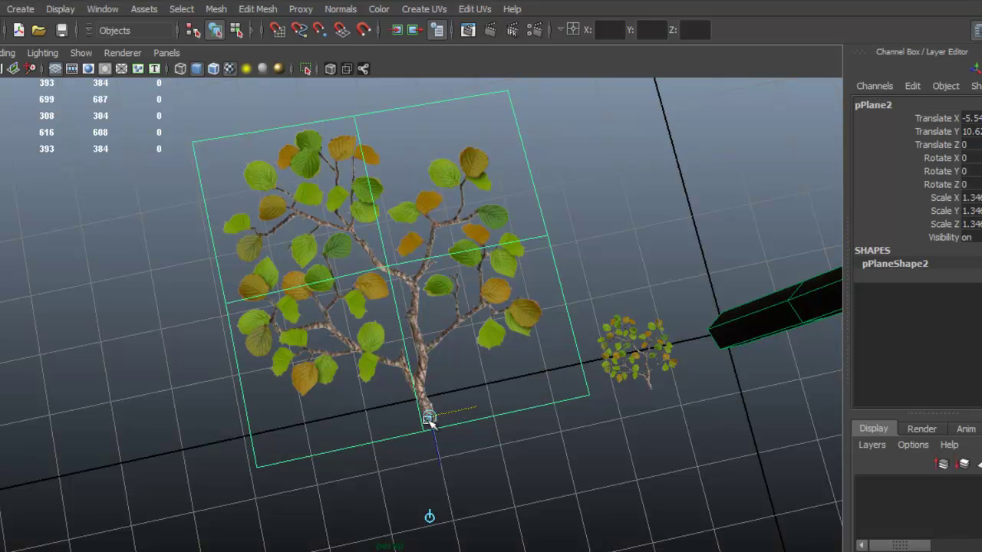
Try rotating the raised leaf plane about its new pivot, and undo the rotation
{"action": "key", "text": "e"}
{"action": "left_click_drag", "start_coordinate": [436, 339], "coordinate": [413, 321]}
{"action": "key", "text": "ctrl+z"}
Snap the leaf plane's stem base onto the tip of the upper side branch
{"action": "left_click_drag", "start_coordinate": [636, 321], "coordinate": [661, 290]}
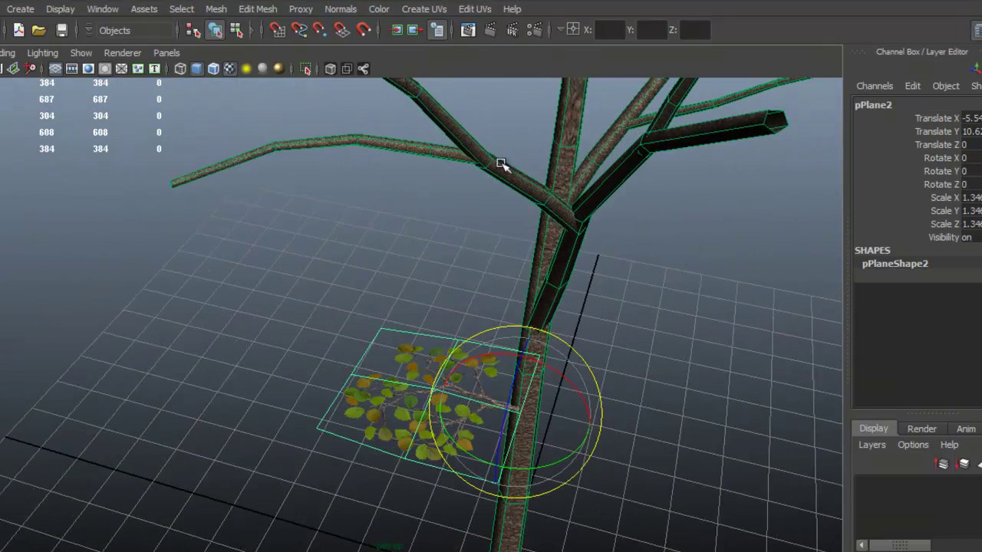
{"action": "left_click_drag", "start_coordinate": [499, 164], "coordinate": [624, 281]}
{"action": "left_click_drag", "start_coordinate": [641, 358], "coordinate": [506, 384]}
{"action": "key", "text": "w"}
{"action": "left_click_drag", "start_coordinate": [488, 431], "coordinate": [428, 243]}
Rotate the leaf plane to point outward from the branch tip and scale it to about 1.82
{"action": "key", "text": "e"}
{"action": "left_click_drag", "start_coordinate": [378, 211], "coordinate": [456, 248]}
{"action": "key", "text": "r"}
{"action": "left_click_drag", "start_coordinate": [391, 230], "coordinate": [423, 231]}
{"action": "left_click_drag", "start_coordinate": [309, 239], "coordinate": [458, 284]}
{"action": "scroll", "coordinate": [459, 284], "scroll_direction": "up", "scroll_amount": 3}
{"action": "left_click_drag", "start_coordinate": [518, 301], "coordinate": [540, 299]}
{"action": "scroll", "coordinate": [597, 316], "scroll_direction": "up", "scroll_amount": 2}
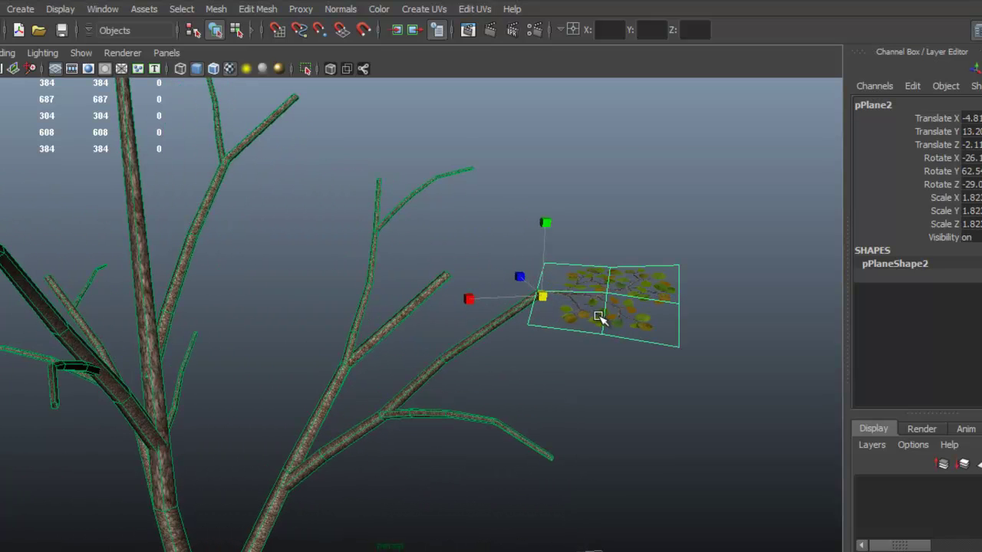
Add a rotated duplicate leaf plane at the branch tip and a second one snapped slightly down the branch
{"action": "key", "text": "e"}
{"action": "left_click_drag", "start_coordinate": [603, 253], "coordinate": [585, 326]}
{"action": "key", "text": "ctrl+d"}
{"action": "key", "text": "w"}
{"action": "left_click_drag", "start_coordinate": [533, 284], "coordinate": [493, 324]}
{"action": "key", "text": "e"}
{"action": "left_click_drag", "start_coordinate": [552, 261], "coordinate": [504, 263]}
{"action": "left_click_drag", "start_coordinate": [484, 314], "coordinate": [473, 256]}
Add another leaf plane copy along the upper branch and rotate it to fill out the foliage
{"action": "left_click", "coordinate": [483, 237]}
{"action": "left_click", "coordinate": [497, 253]}
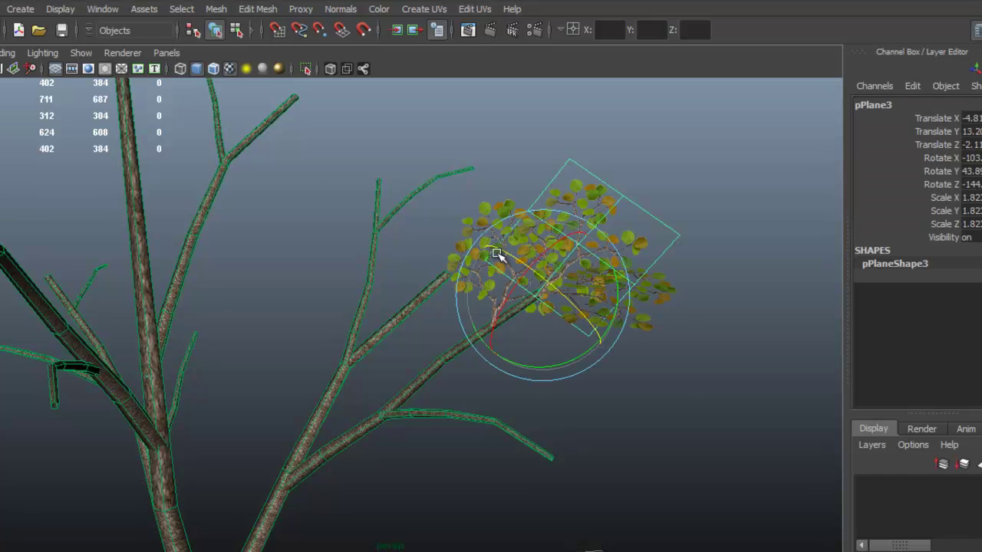
{"action": "left_click_drag", "start_coordinate": [502, 253], "coordinate": [452, 306]}
{"action": "key", "text": "w"}
{"action": "key", "text": "e"}
{"action": "left_click_drag", "start_coordinate": [473, 253], "coordinate": [502, 247]}
{"action": "left_click", "coordinate": [690, 265]}
Duplicate the outward-pointing leaf plane and snap the copy to the tip of the lower side branch
{"action": "left_click_drag", "start_coordinate": [423, 219], "coordinate": [547, 241]}
{"action": "left_click", "coordinate": [597, 288]}
{"action": "left_click", "coordinate": [445, 247]}
{"action": "key", "text": "w"}
{"action": "left_click_drag", "start_coordinate": [423, 215], "coordinate": [425, 417]}
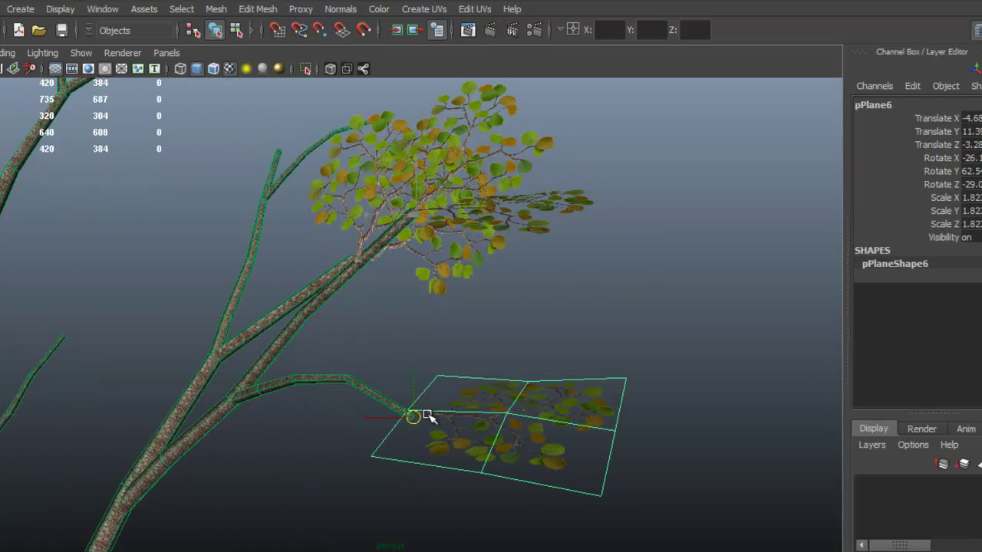
Duplicate the leaf plane at the lower branch tip and rotate the copy upright
{"action": "left_click_drag", "start_coordinate": [429, 304], "coordinate": [479, 295]}
{"action": "key", "text": "e"}
{"action": "left_click_drag", "start_coordinate": [500, 327], "coordinate": [480, 404]}
{"action": "left_click_drag", "start_coordinate": [480, 398], "coordinate": [419, 400]}
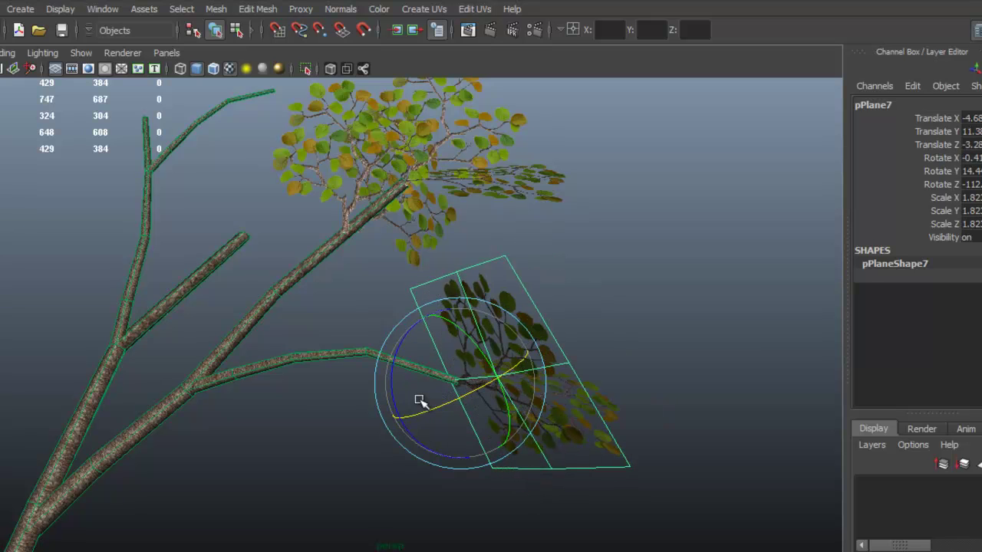
Add another leaf plane snapped slightly inward from the lower branch's tip and rotate it
{"action": "key", "text": "w"}
{"action": "left_click_drag", "start_coordinate": [460, 376], "coordinate": [458, 347]}
{"action": "key", "text": "e"}
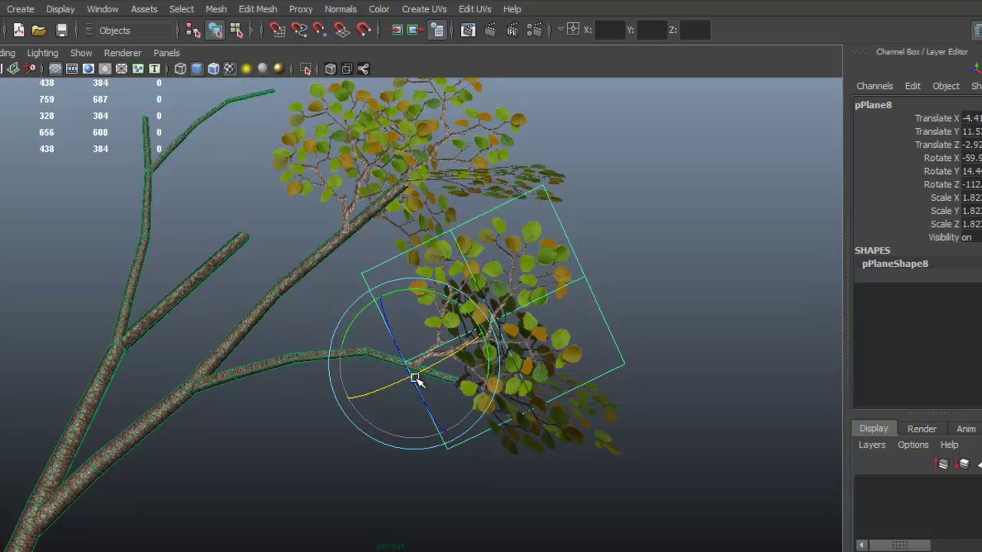
Add one more leaf plane further in along the lower branch, rotate it, and deselect to inspect the foliage
{"action": "left_click_drag", "start_coordinate": [400, 363], "coordinate": [388, 318]}
{"action": "scroll", "coordinate": [444, 314], "scroll_direction": "down", "scroll_amount": 3}
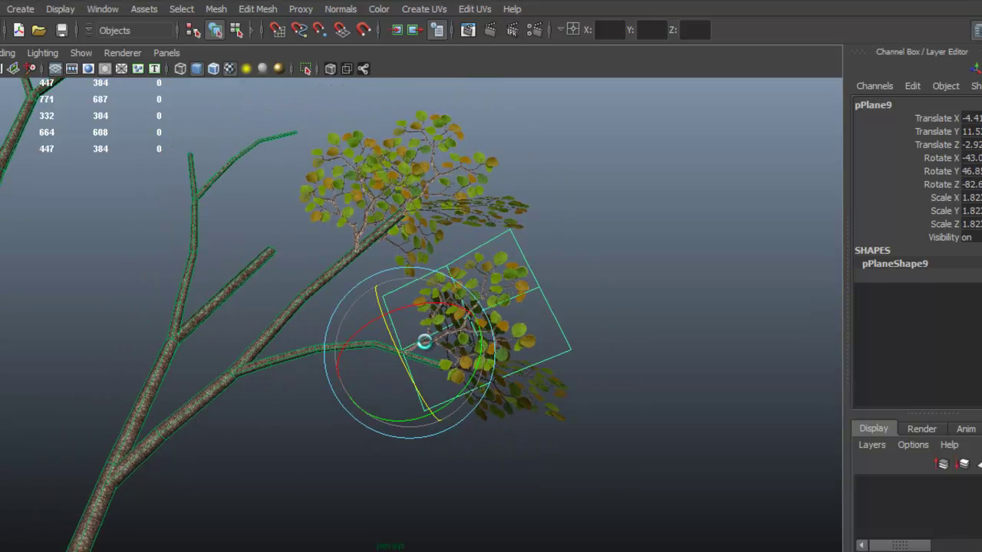
{"action": "key", "text": "w"}
{"action": "left_click_drag", "start_coordinate": [362, 351], "coordinate": [343, 347]}
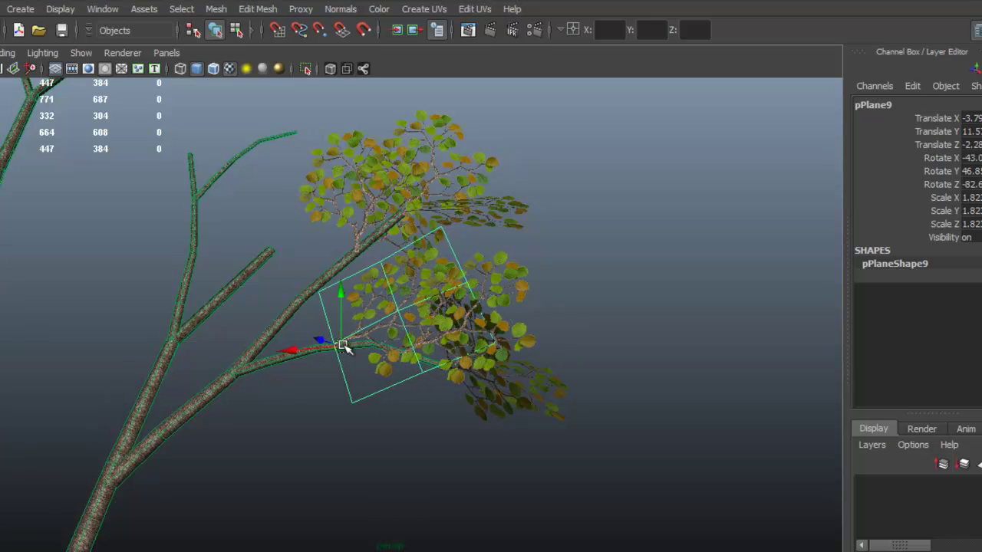
{"action": "key", "text": "e"}
{"action": "left_click_drag", "start_coordinate": [428, 310], "coordinate": [391, 278]}
{"action": "right_click", "coordinate": [399, 181]}
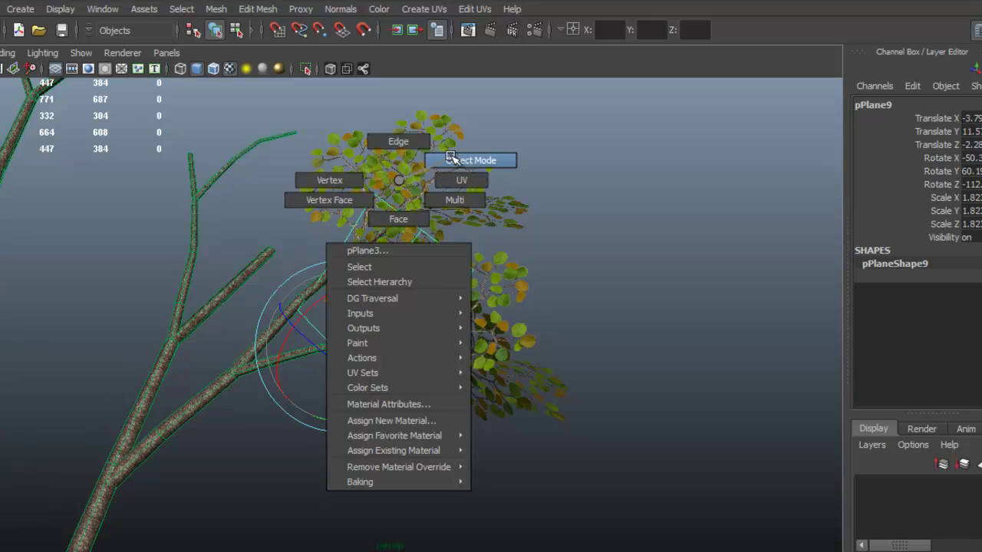
{"action": "left_click", "coordinate": [454, 160]}
{"action": "left_click", "coordinate": [593, 222]}
{"action": "left_click_drag", "start_coordinate": [626, 267], "coordinate": [546, 267]}
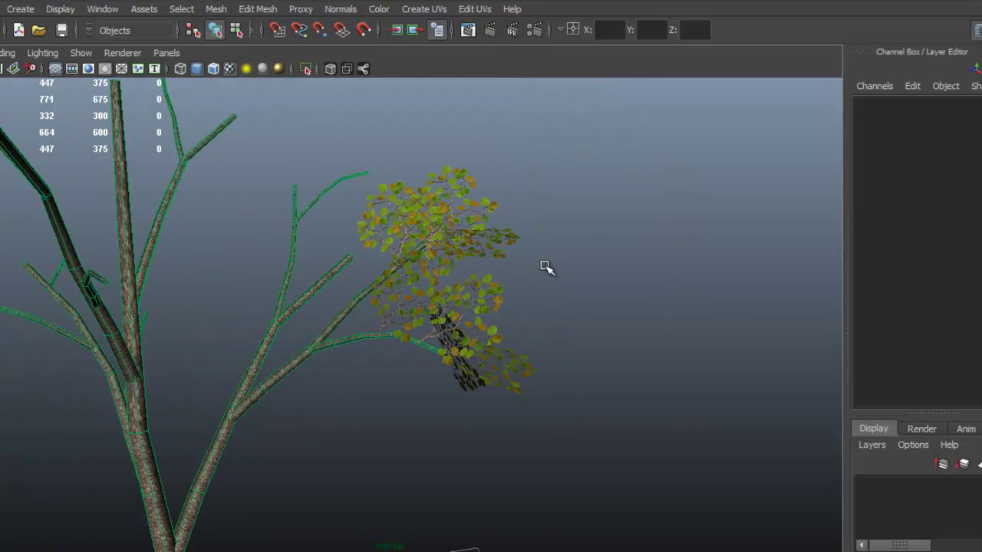